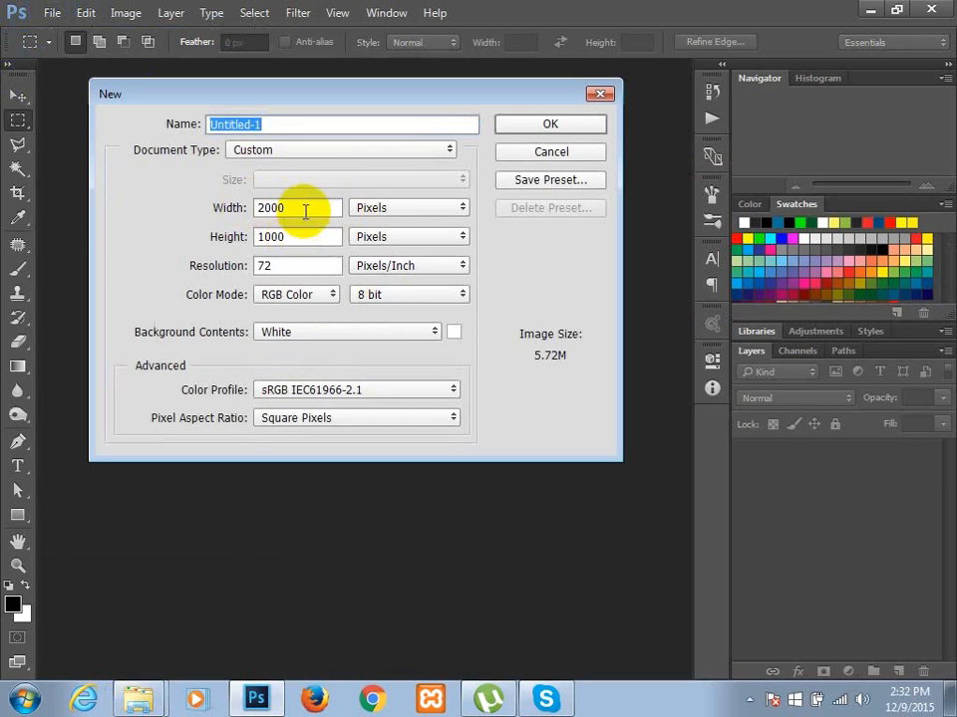
Create a new white RGB document 1000 pixels wide and 700 pixels high
double_click(293, 209)
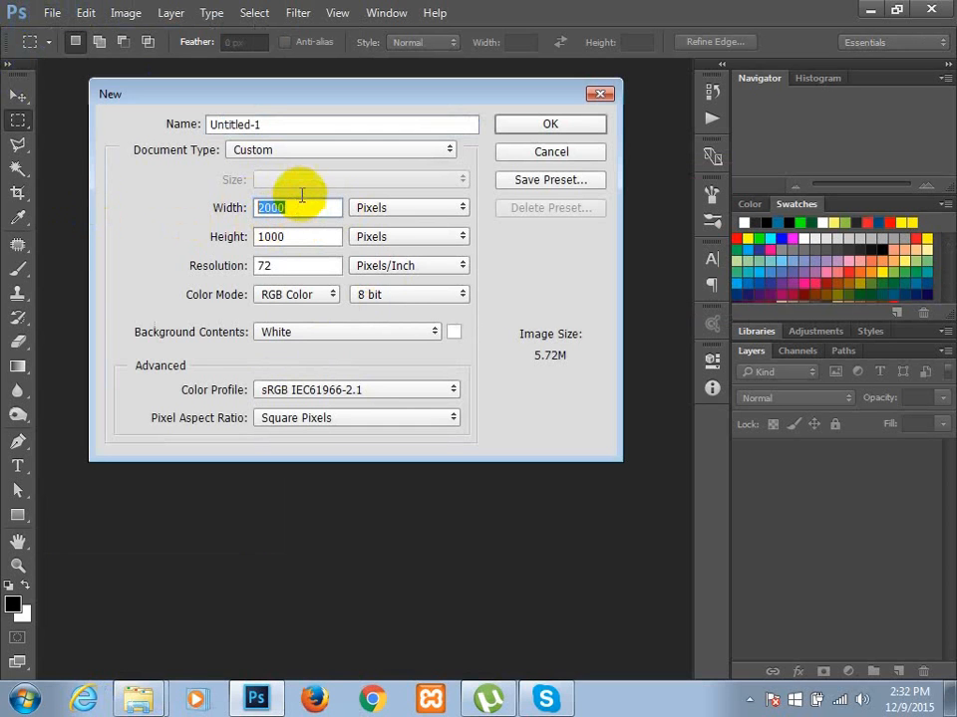
text(100)
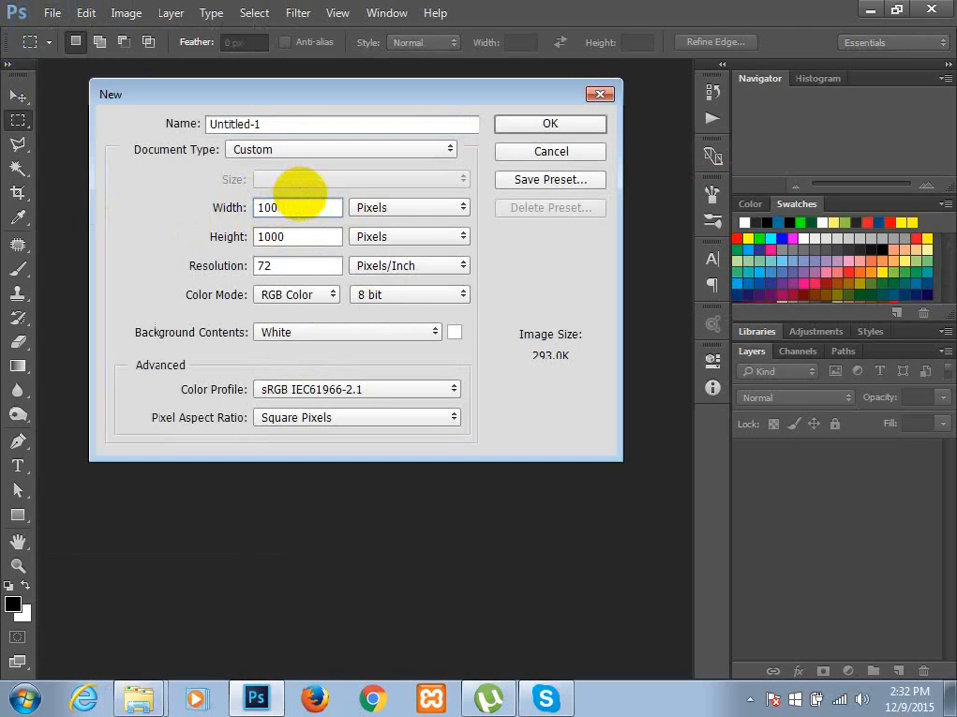
text(0)
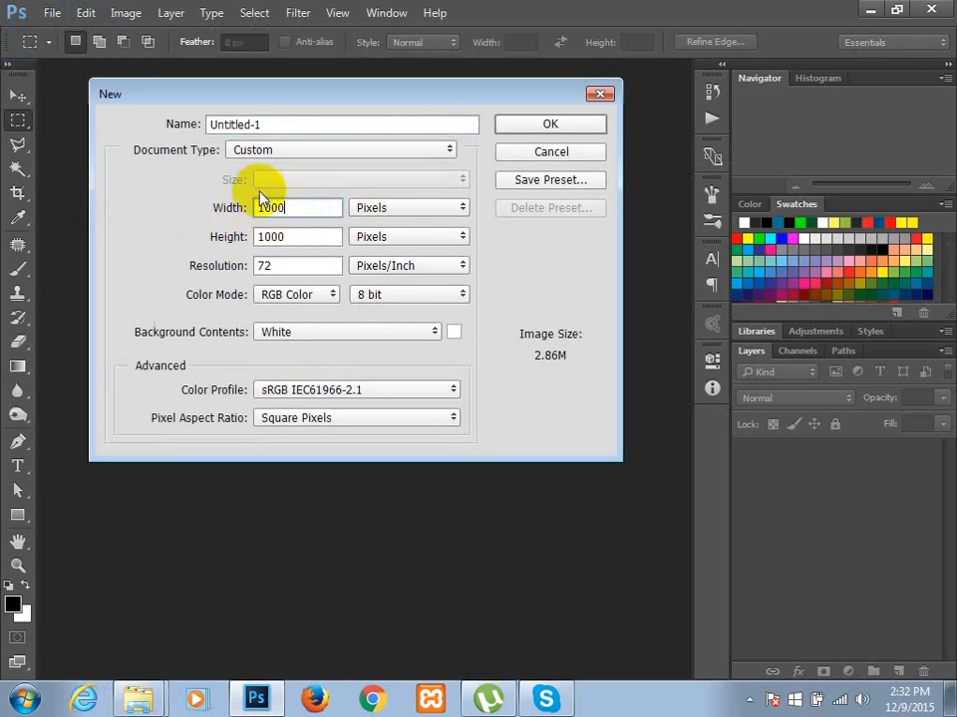
double_click(303, 236)
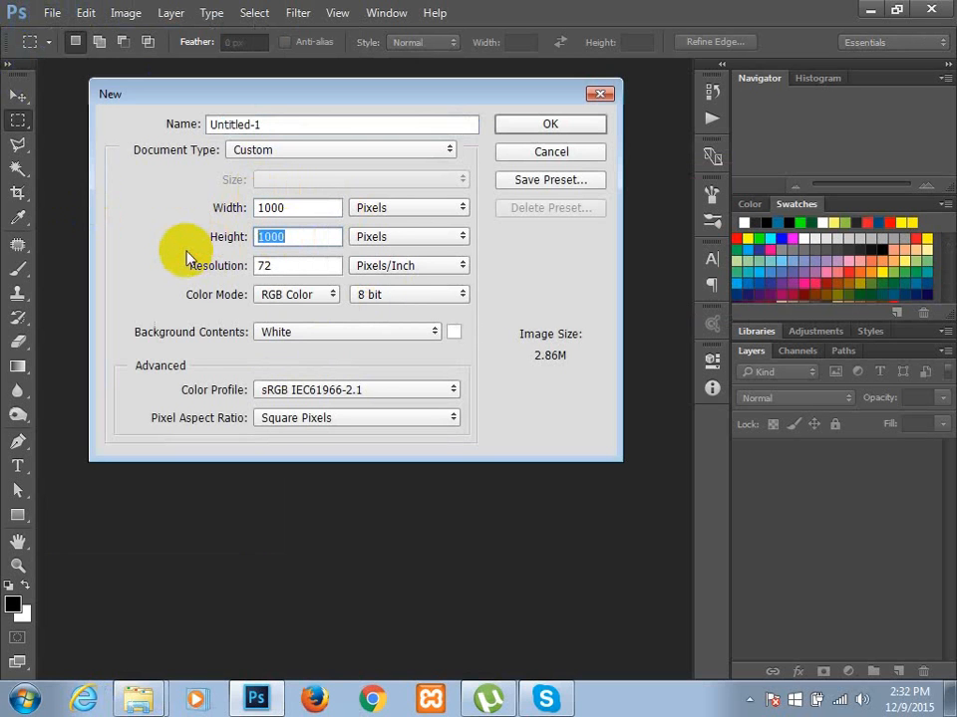
text(7)
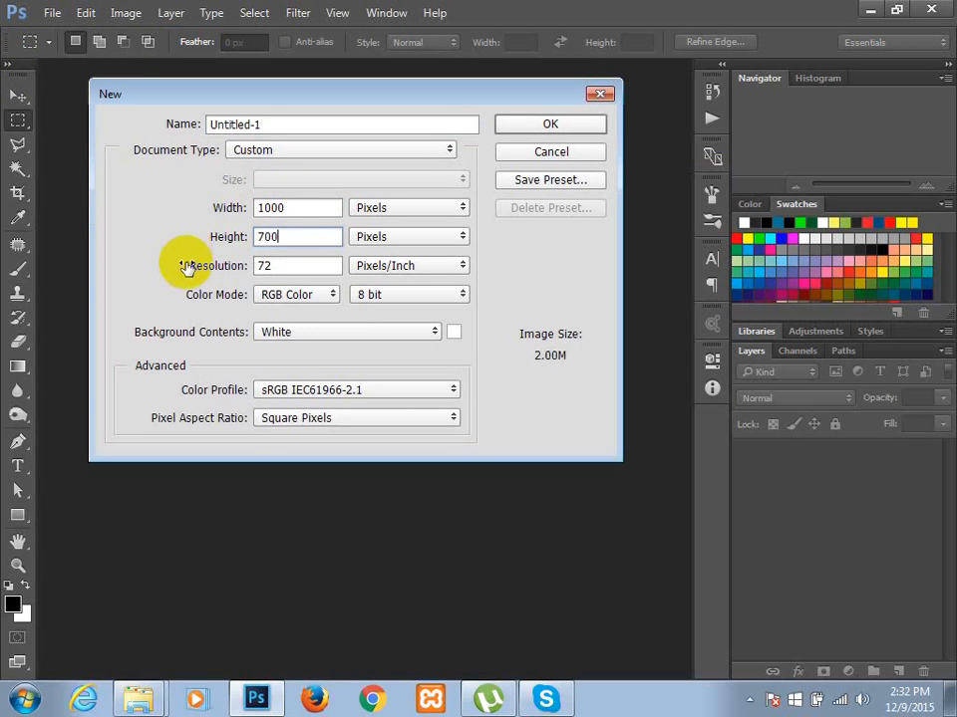
click(561, 129)
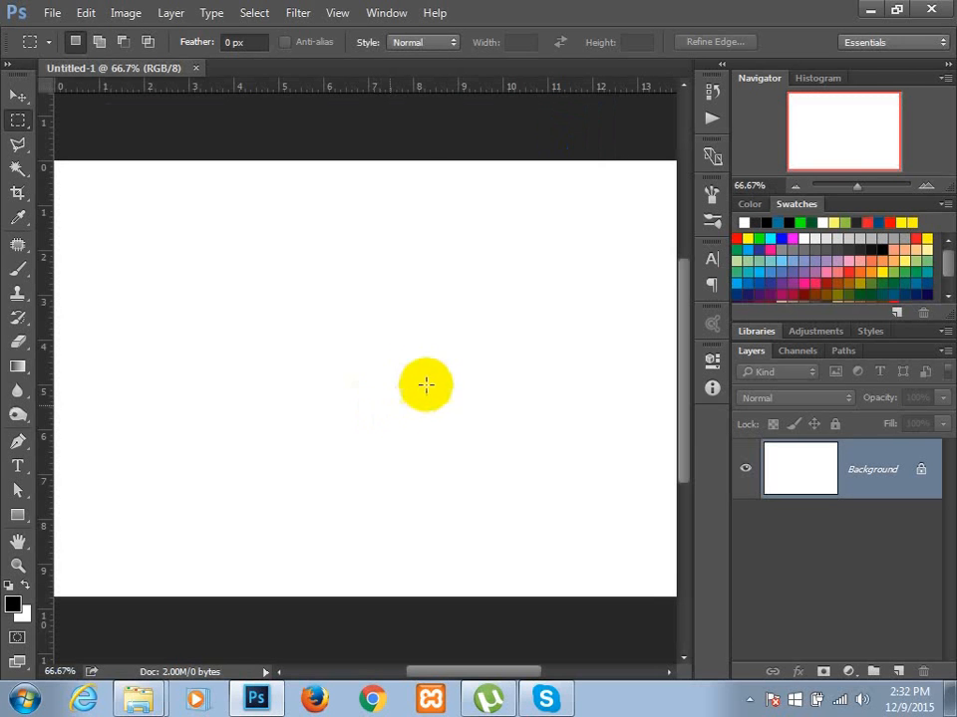
key(ctrl+minus)
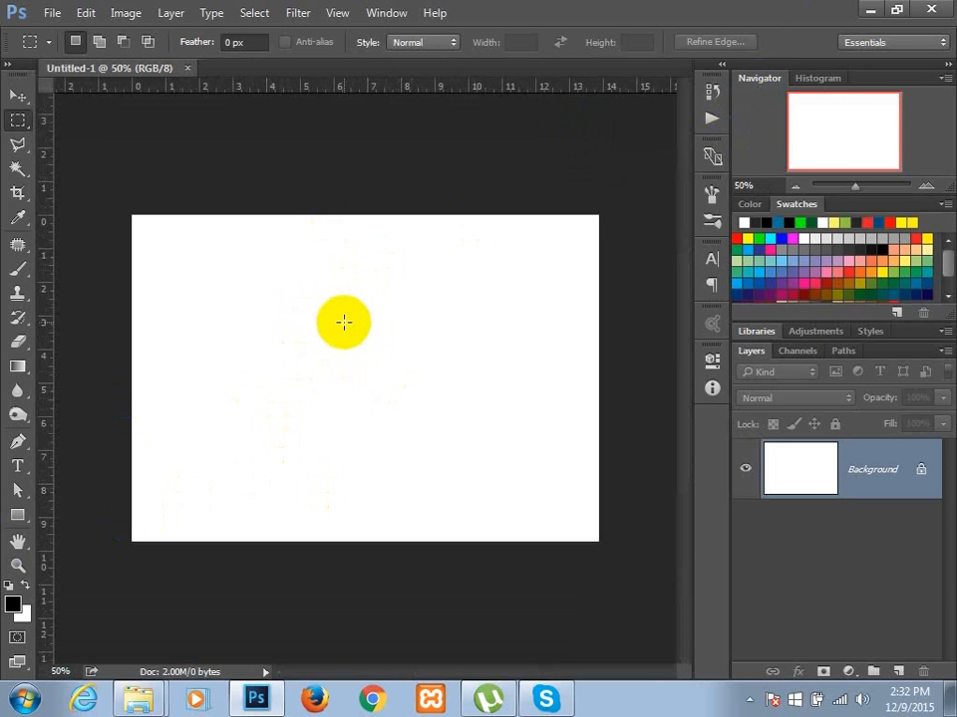
Open the cube folder on the desktop and view the reference book mock-up image 01_preview.jpg
click(872, 9)
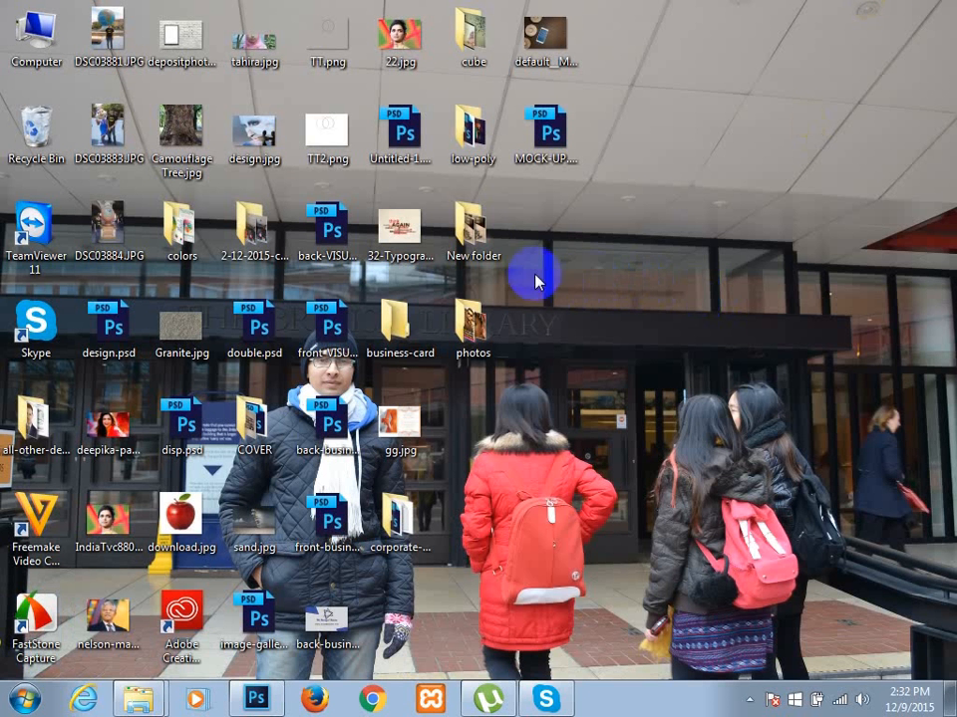
click(474, 60)
double_click(476, 59)
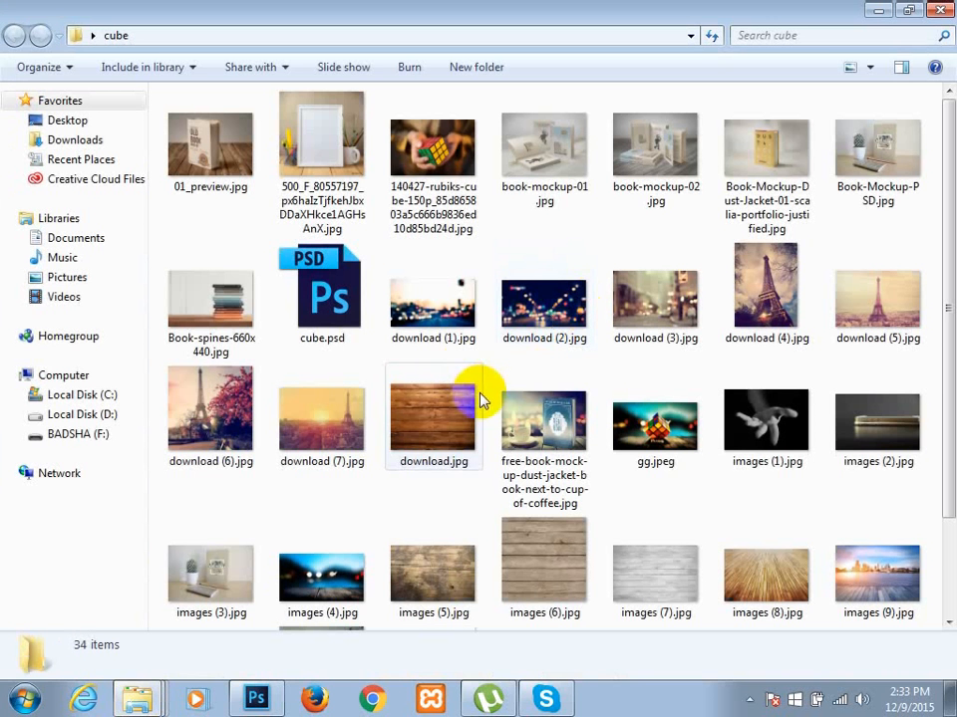
click(429, 438)
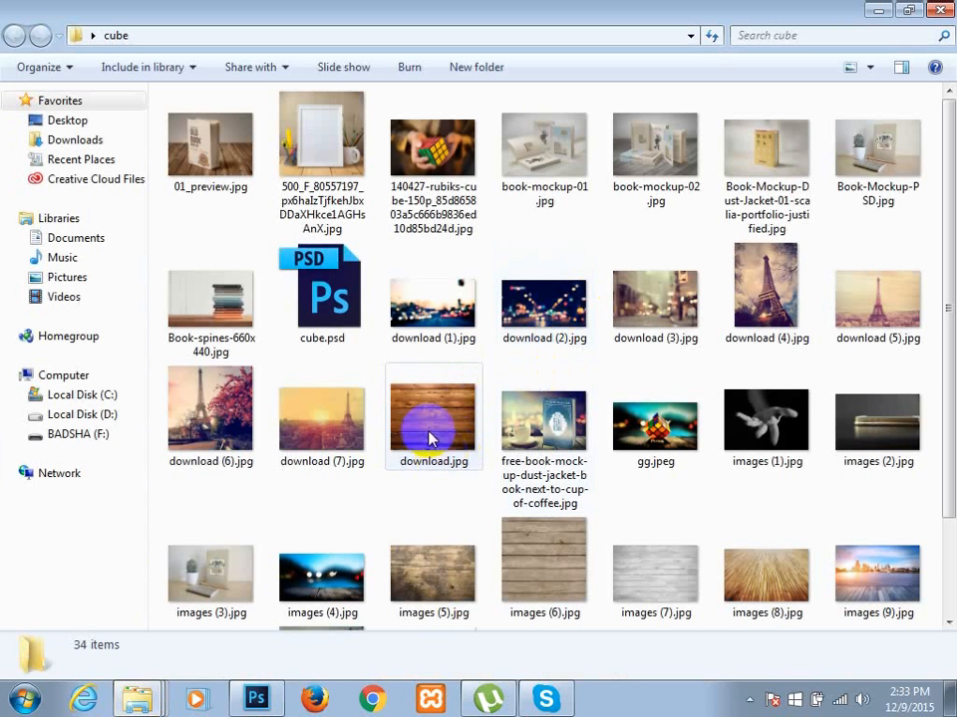
double_click(239, 186)
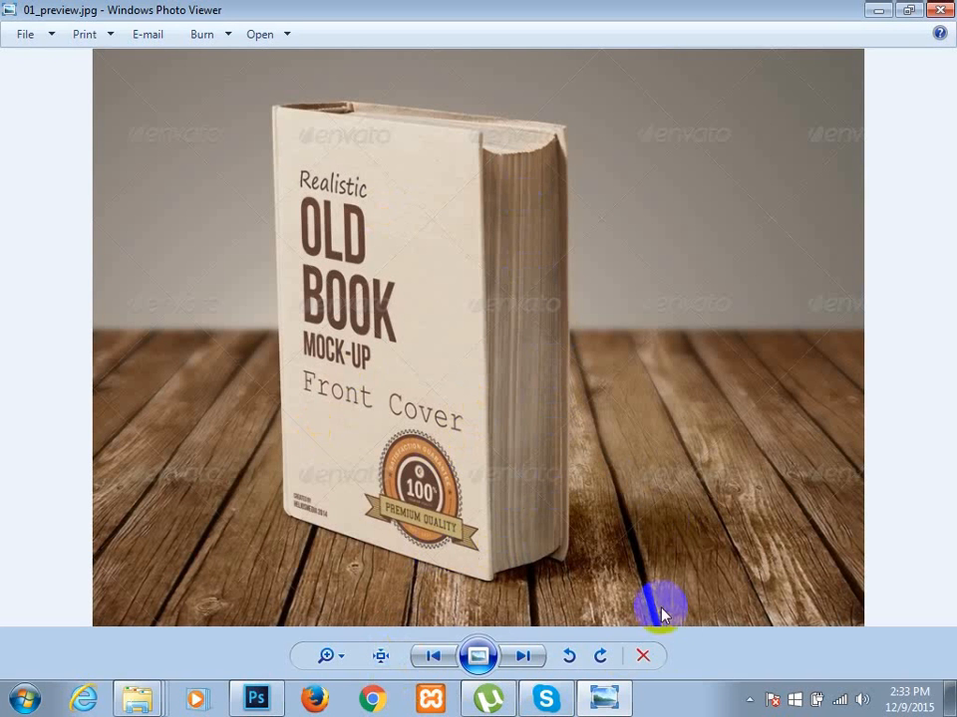
click(940, 12)
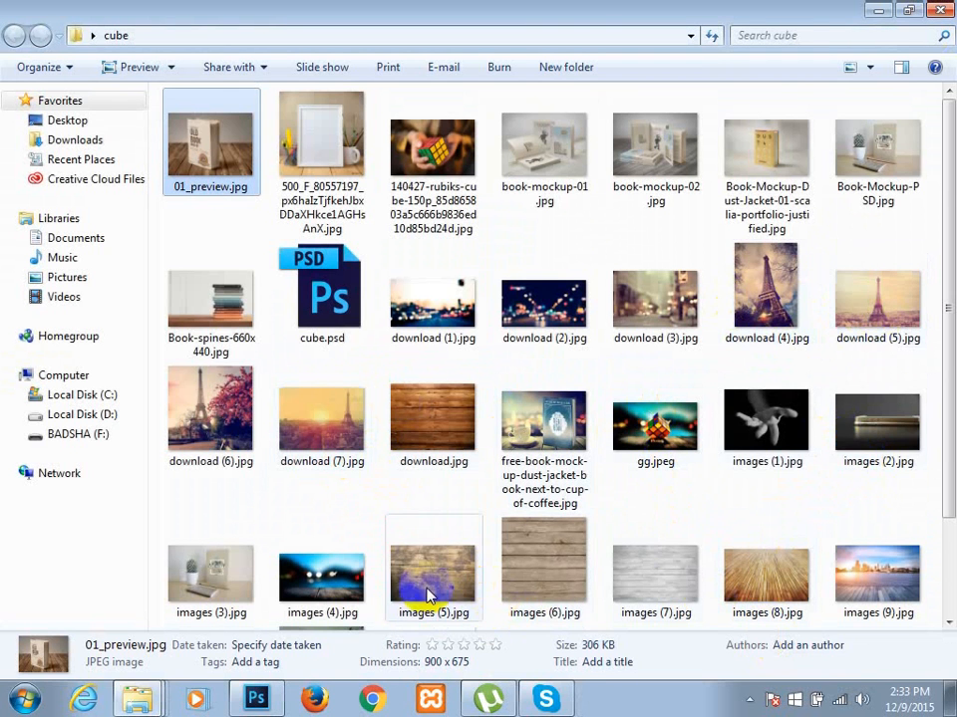
Place the wood texture images (5).jpg into the Photoshop document and scale it to about 418% to cover the whole canvas
click(428, 595)
scroll(428, 588, down, 2)
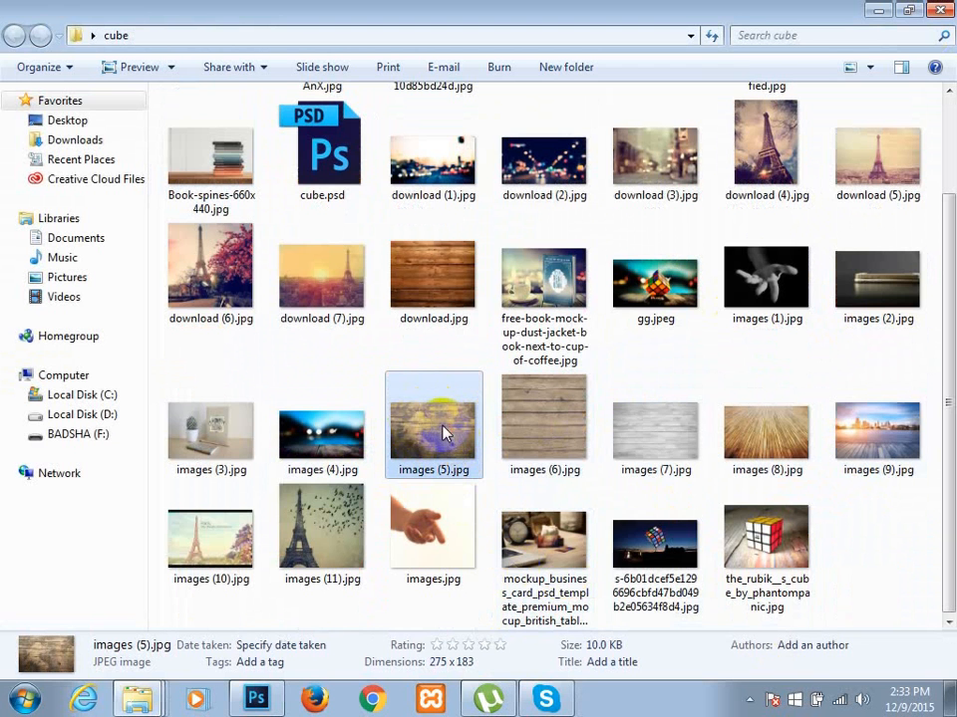
drag(442, 428, 315, 451)
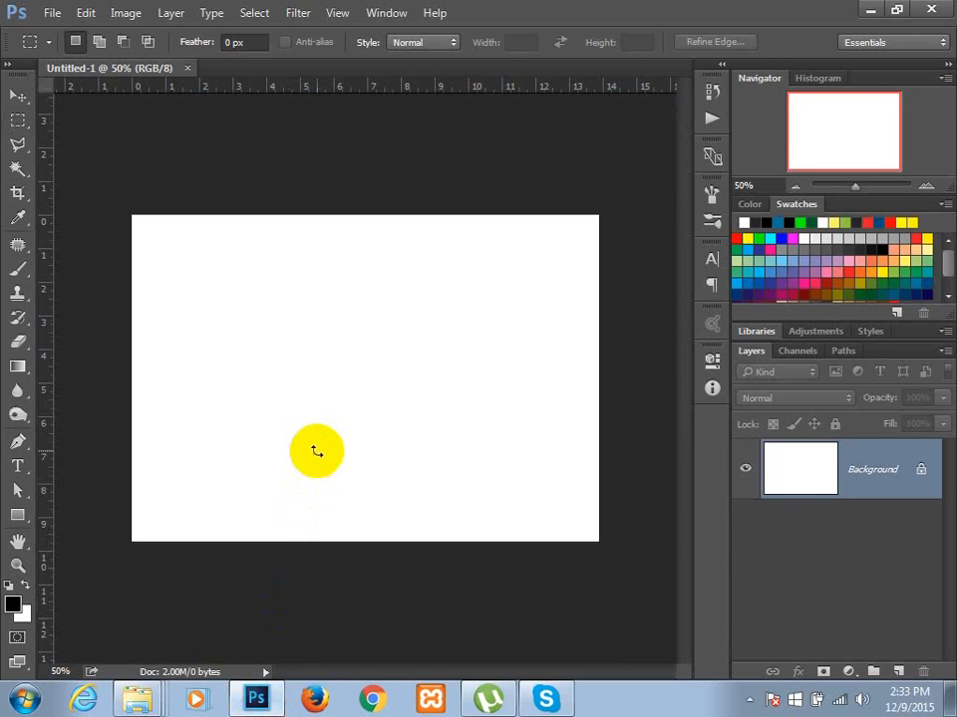
drag(428, 419, 645, 564)
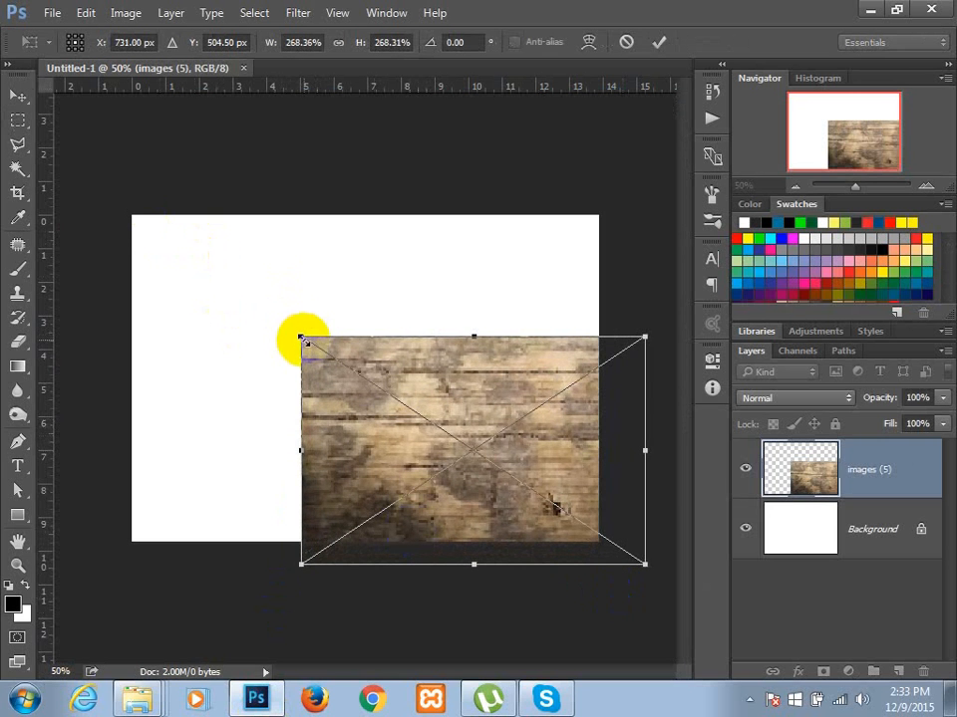
drag(302, 336, 118, 198)
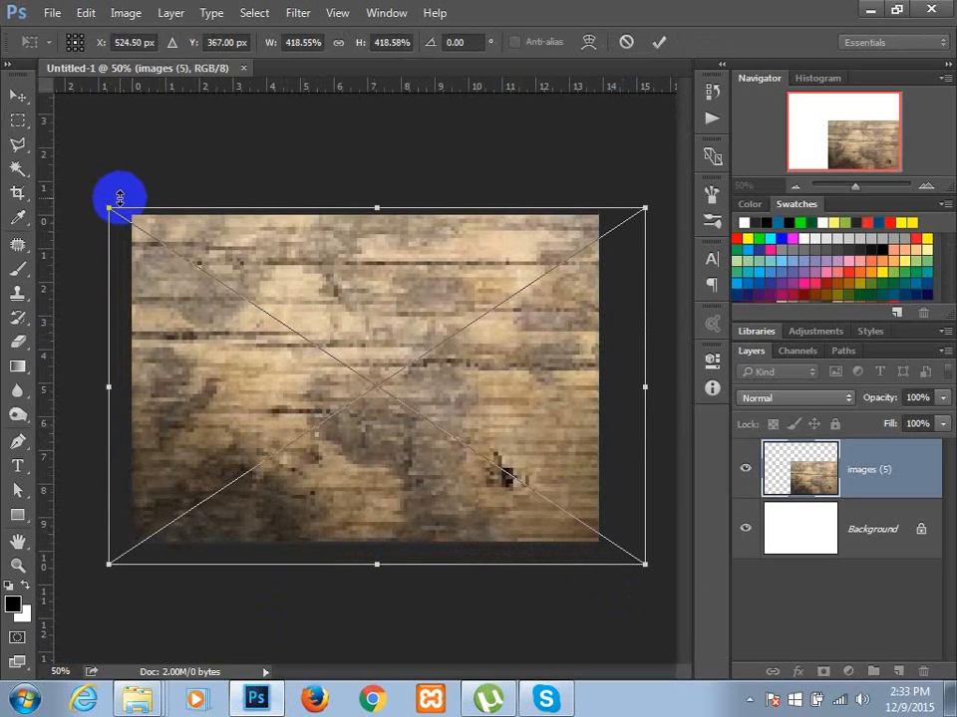
key(Return)
key(m)
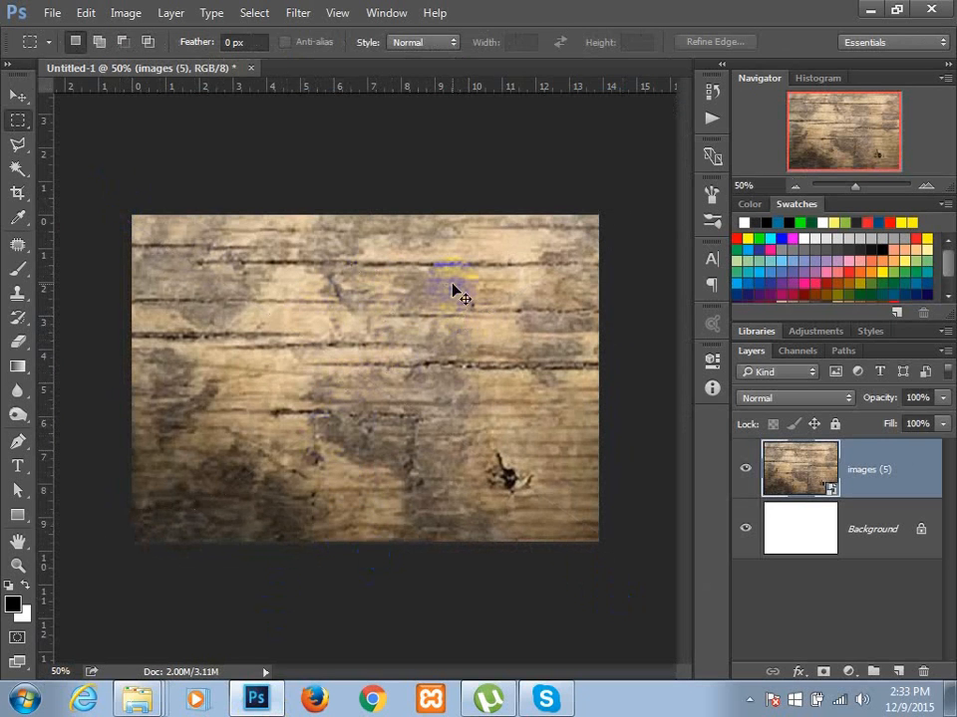
Distort the wood layer's corners into a perspective tabletop spanning the lower part of the canvas, with its back edge sloping slightly down to the right
key(ctrl+t)
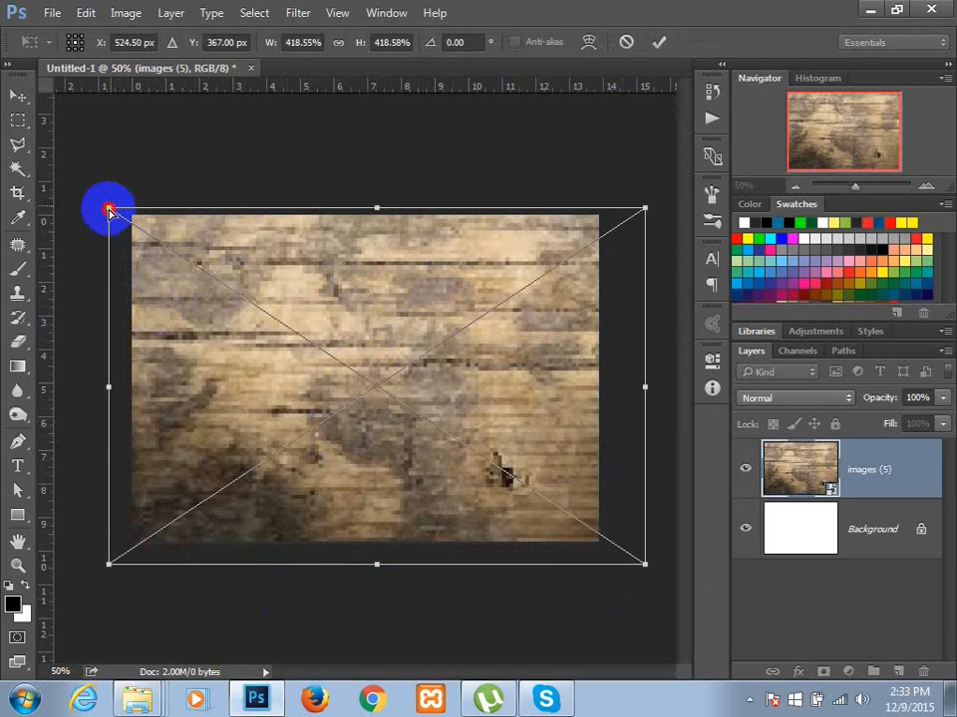
drag(109, 211, 202, 364)
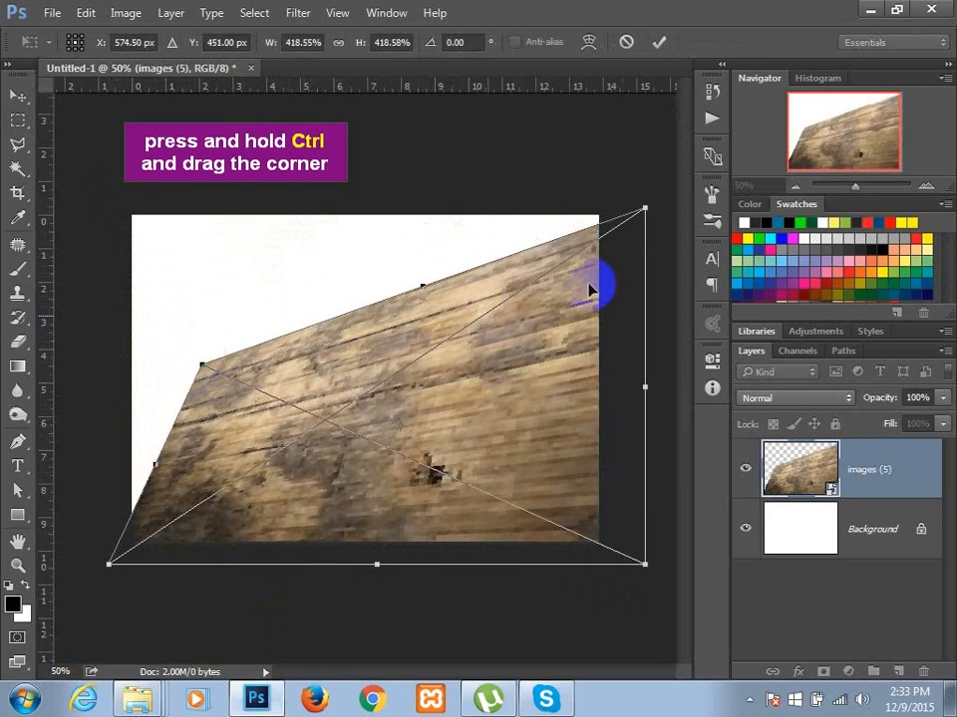
drag(633, 226, 570, 430)
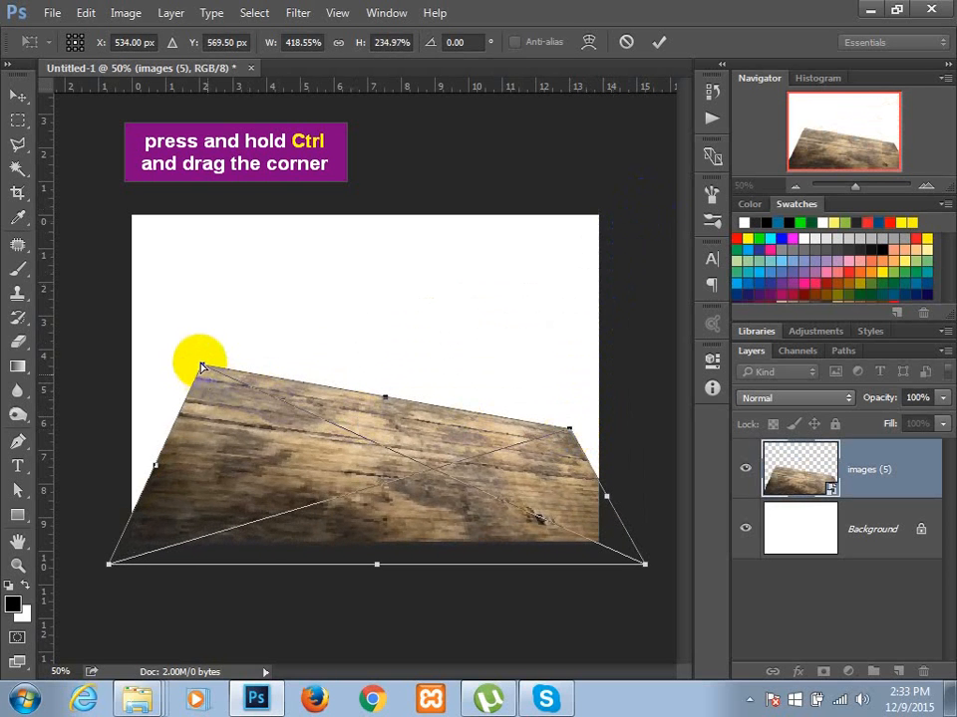
drag(201, 368, 245, 443)
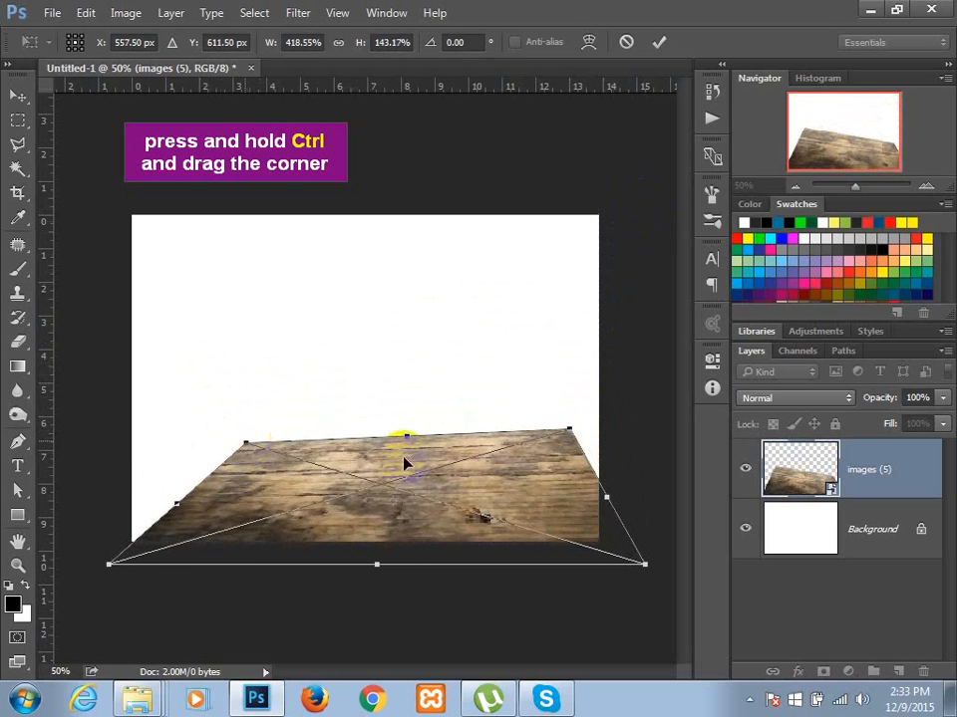
drag(570, 432, 600, 465)
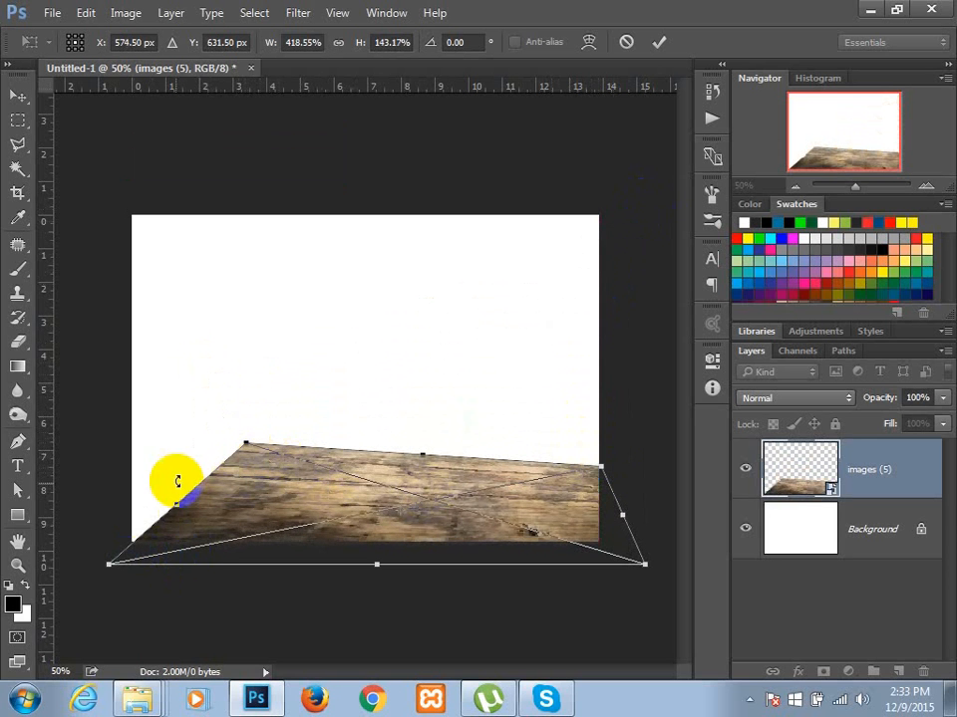
drag(175, 501, 73, 473)
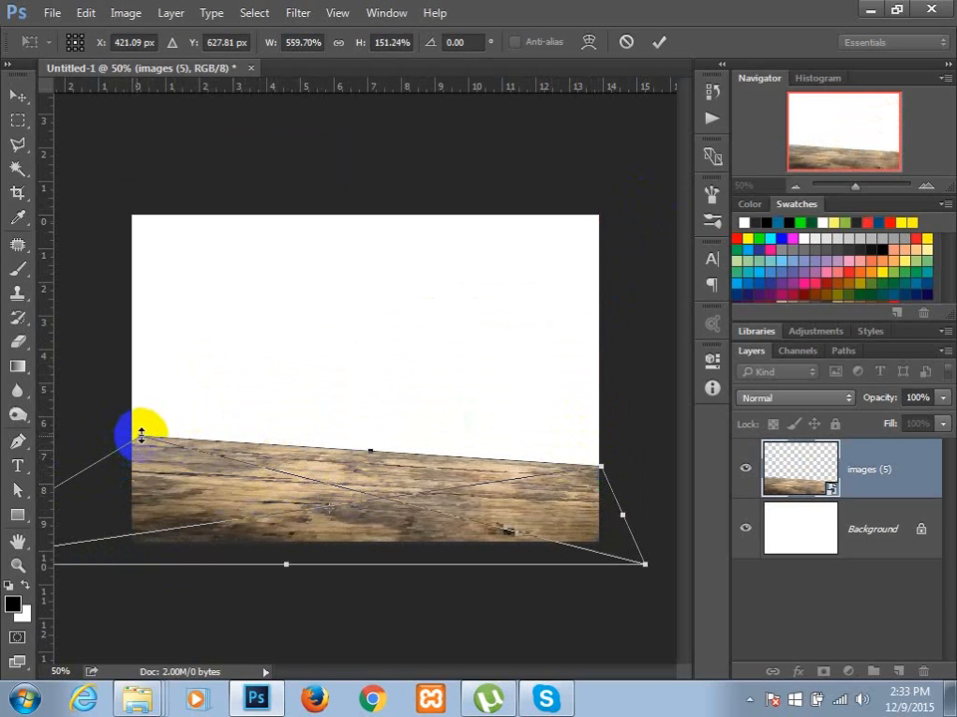
drag(142, 439, 116, 399)
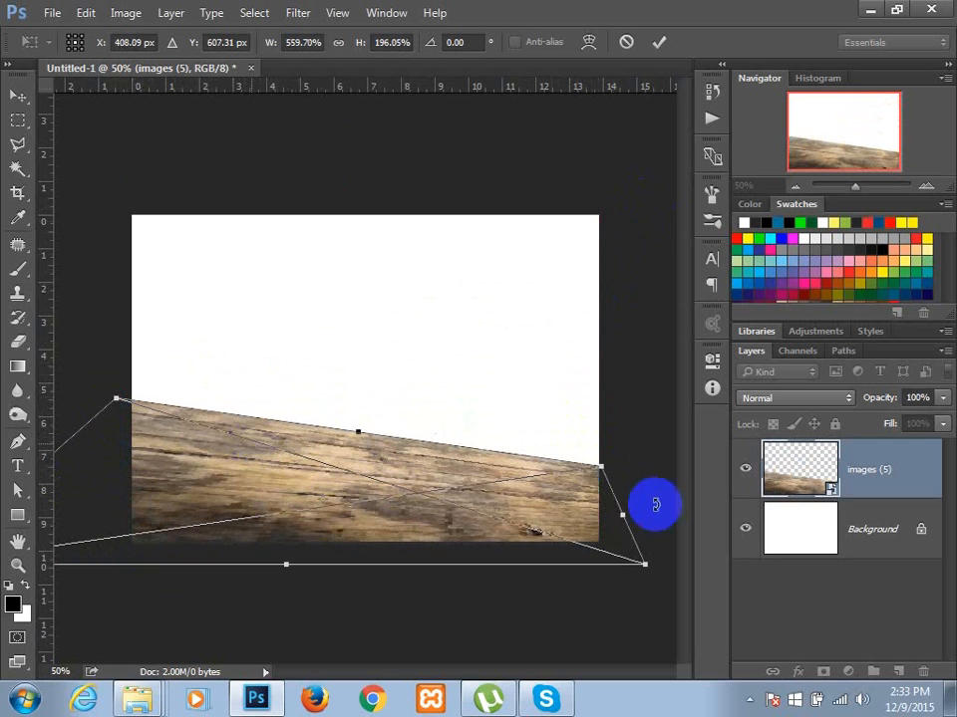
drag(603, 472, 607, 419)
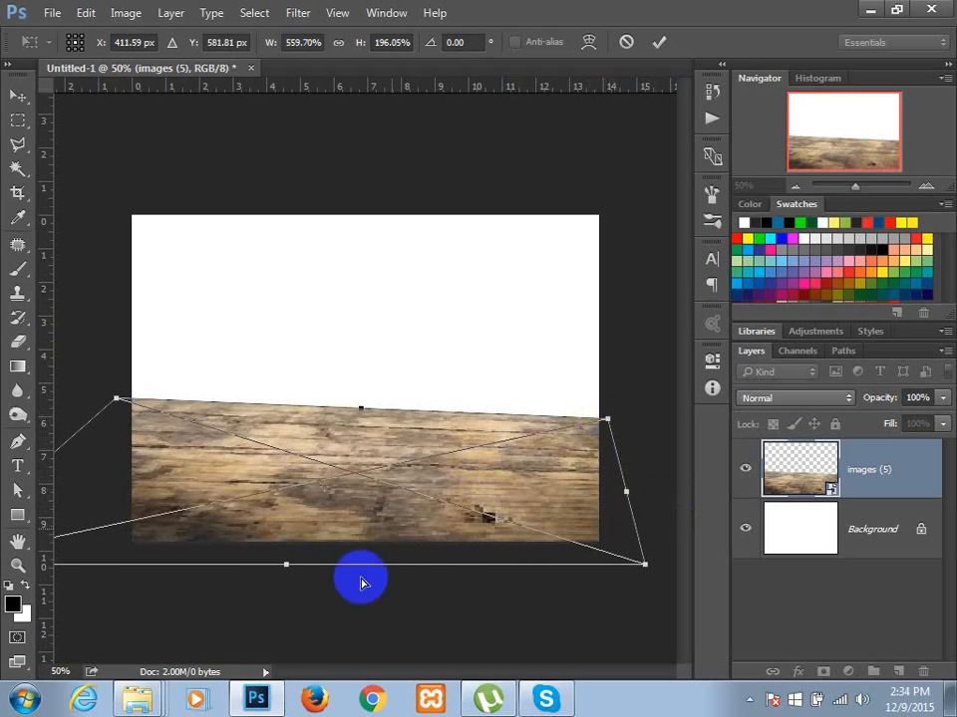
drag(285, 567, 283, 546)
key(Return)
key(m)
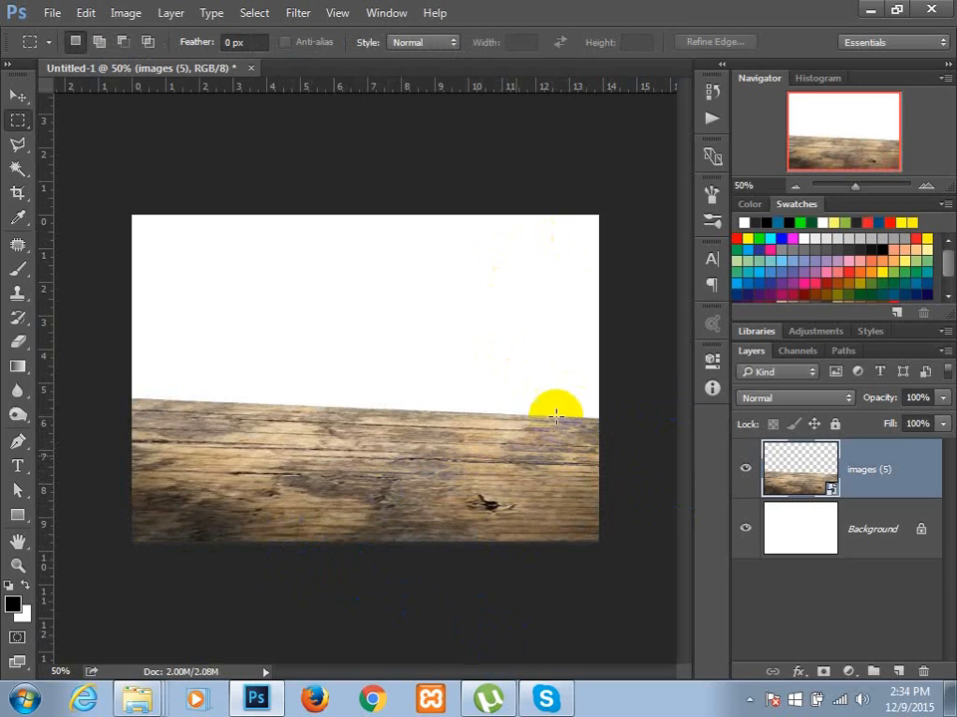
Try radial white-to-black gradients on the Background layer, centred near the canvas's upper edge
click(868, 541)
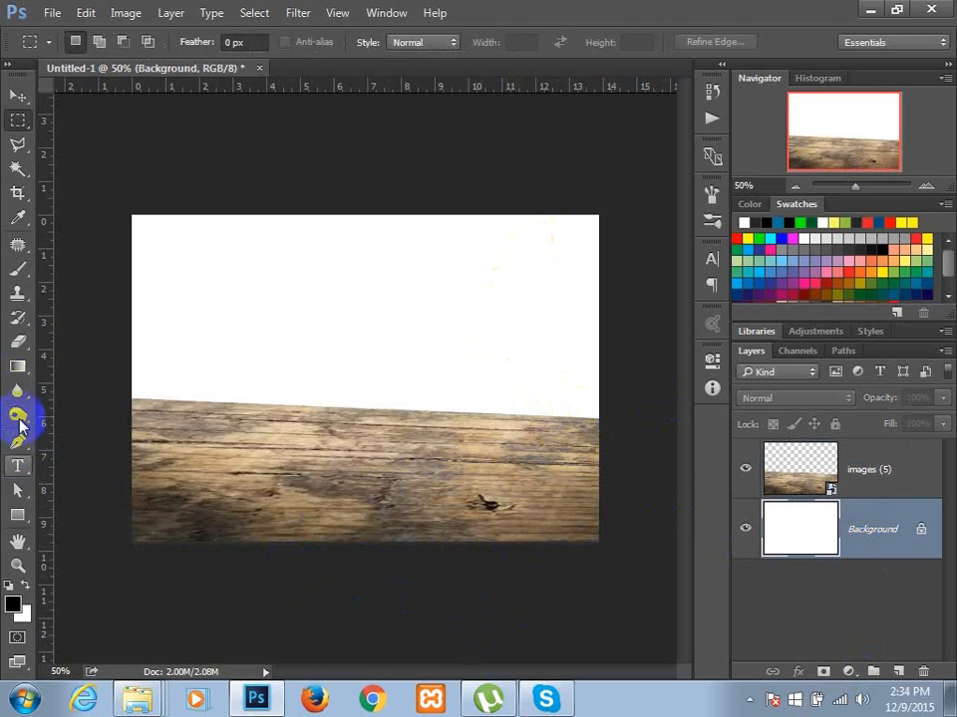
click(15, 371)
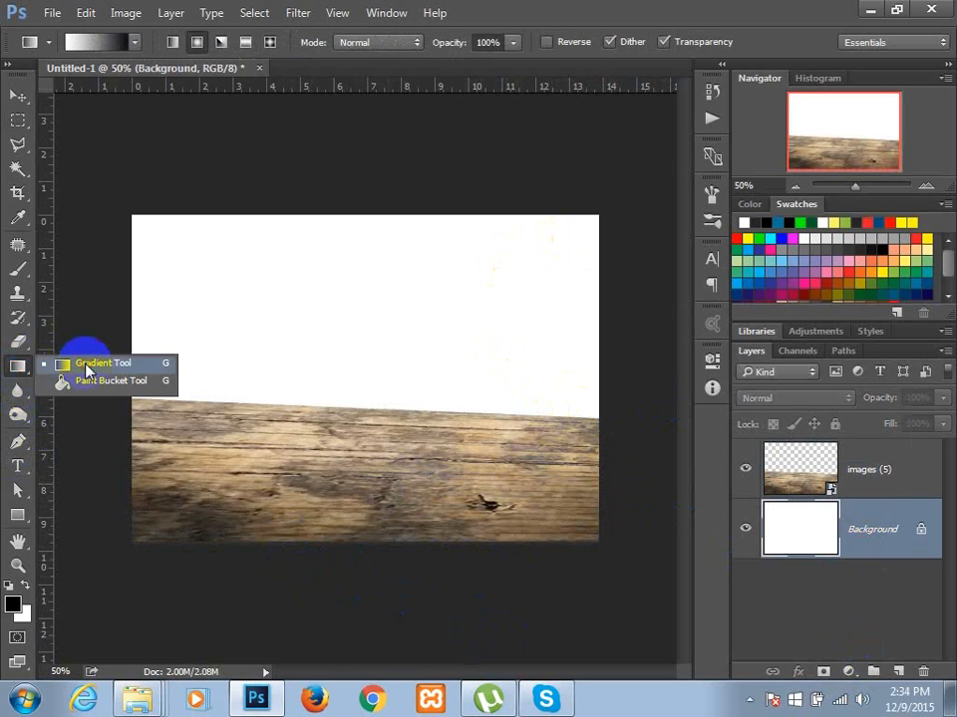
click(85, 363)
drag(384, 175, 376, 376)
drag(350, 171, 363, 271)
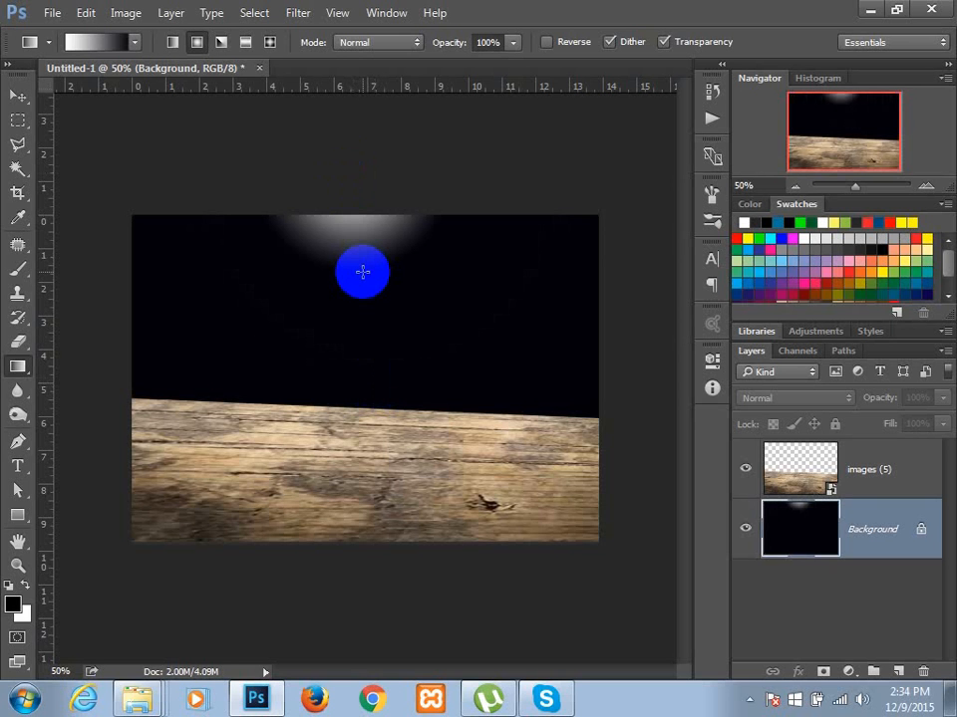
drag(297, 198, 367, 242)
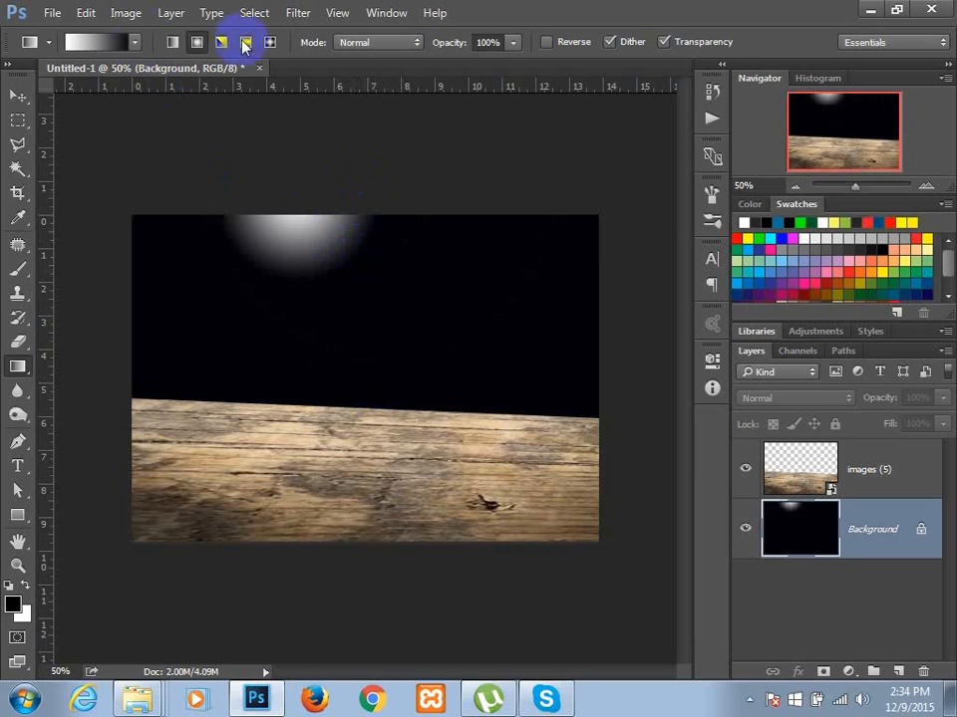
Fill the Background layer with a vertical linear gradient running from white above the tabletop to dark grey at the canvas's upper edge
click(173, 42)
mouse_move(346, 166)
mouse_down()
mouse_move(360, 350)
mouse_move(339, 170)
mouse_up()
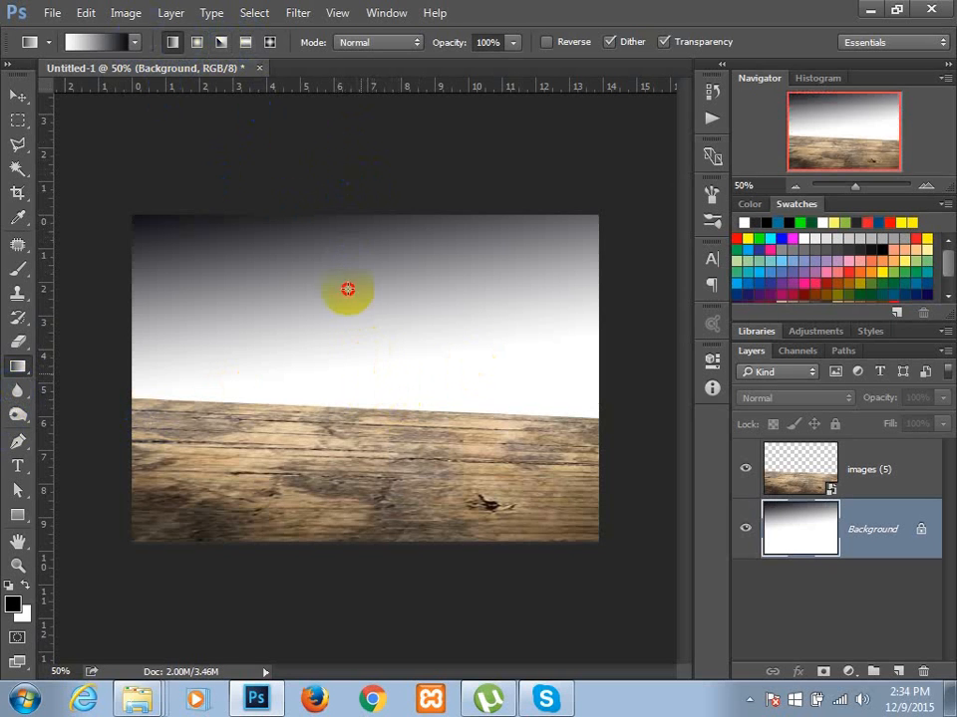
drag(346, 286, 335, 207)
drag(378, 317, 374, 141)
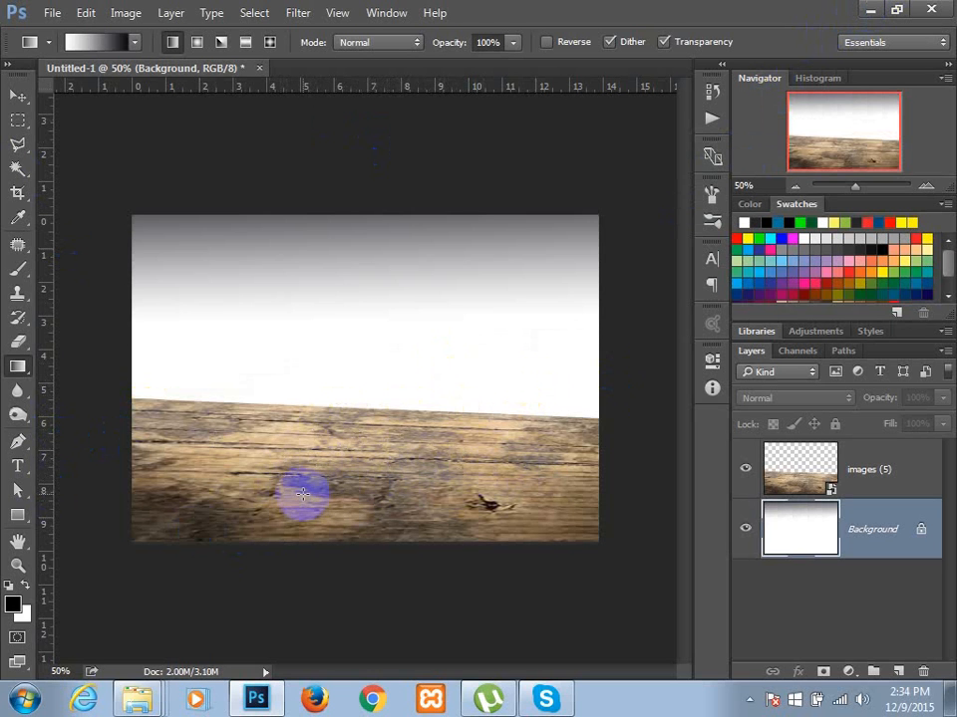
Switch to File Explorer, leave the cube and mock-up-design folders, and open the corporate-business-card folder on the desktop
click(864, 9)
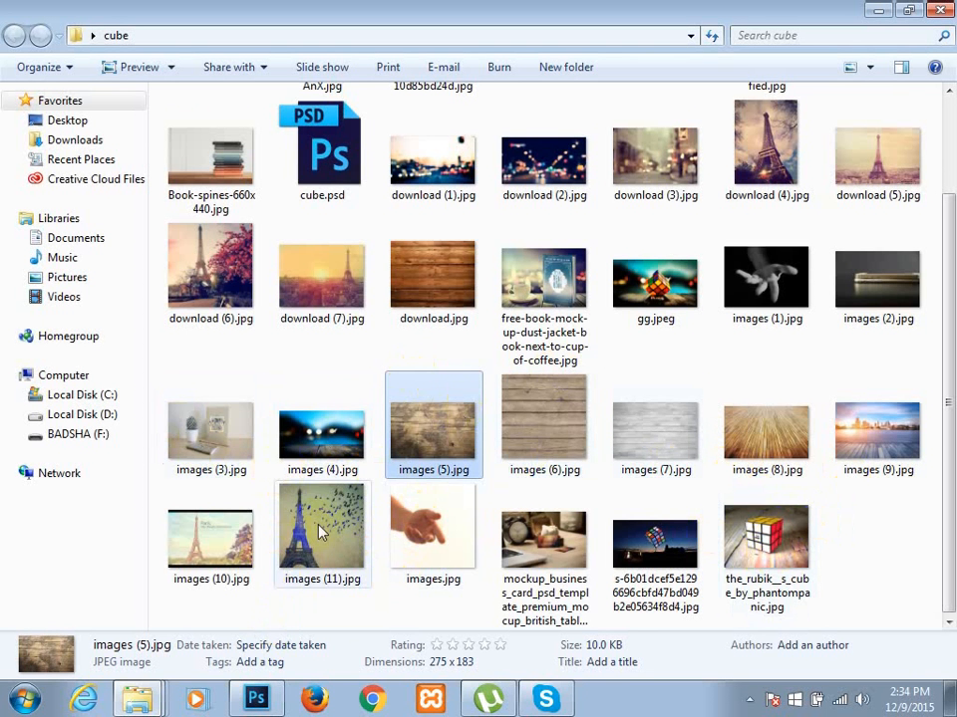
scroll(319, 533, up, 3)
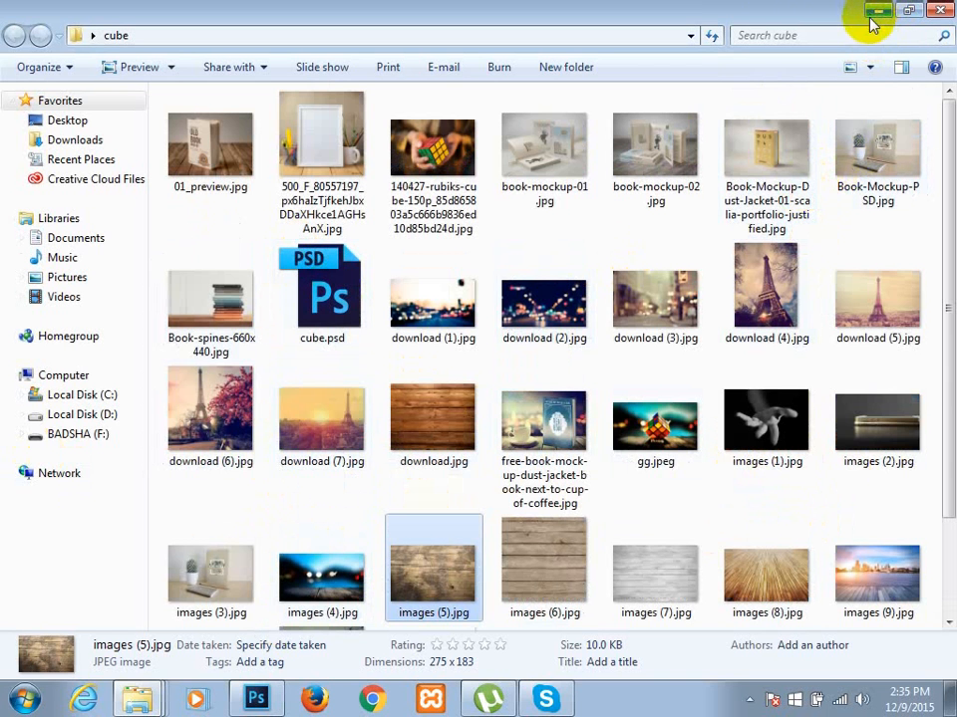
scroll(498, 318, down, 3)
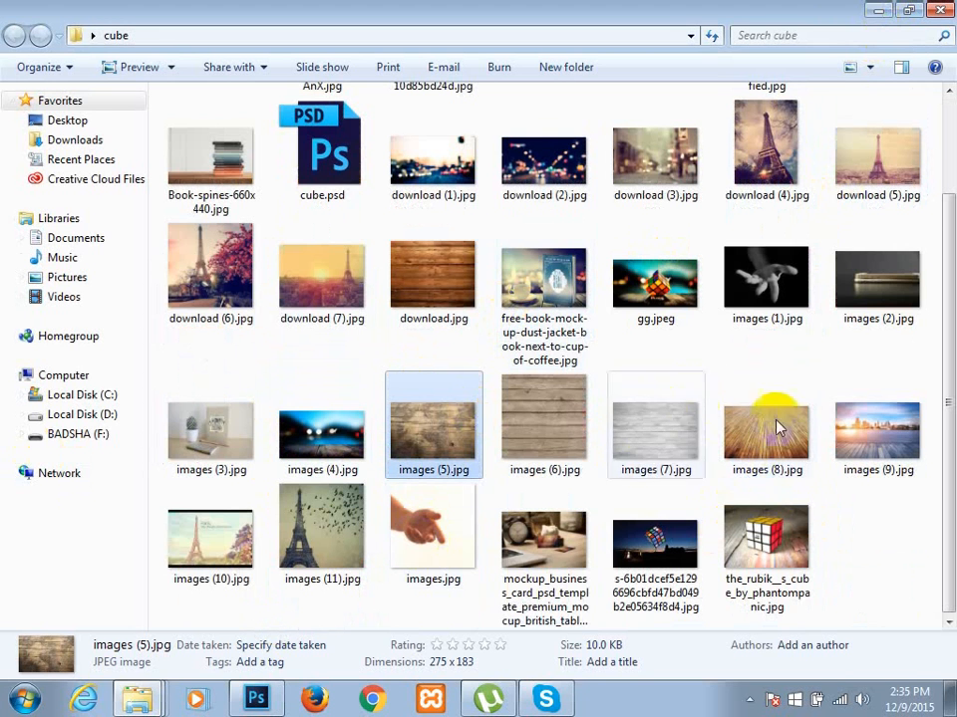
click(883, 10)
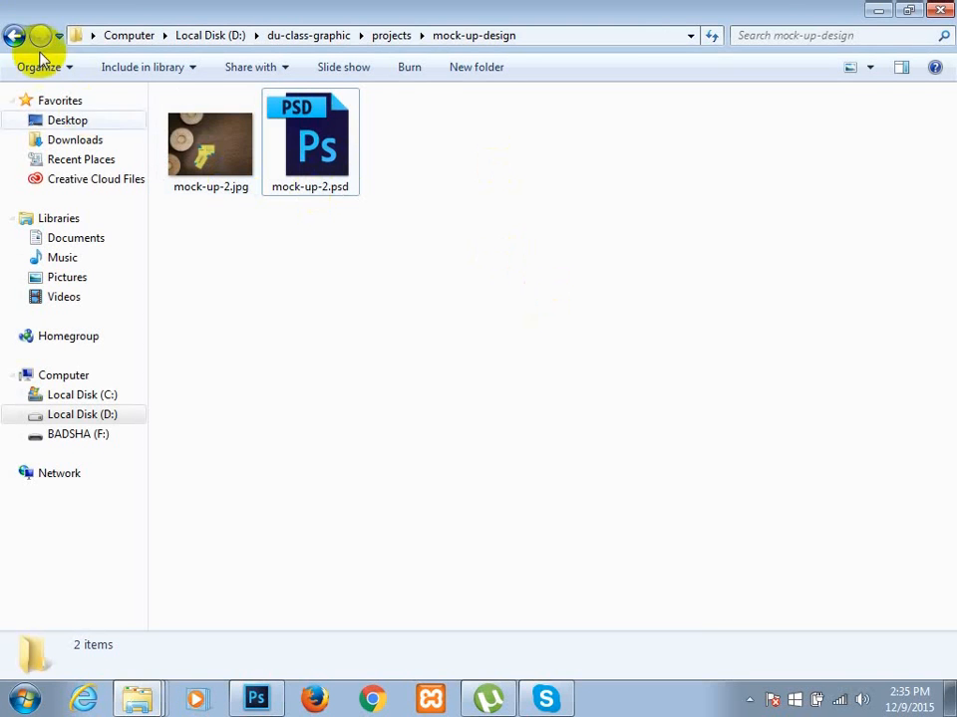
click(939, 11)
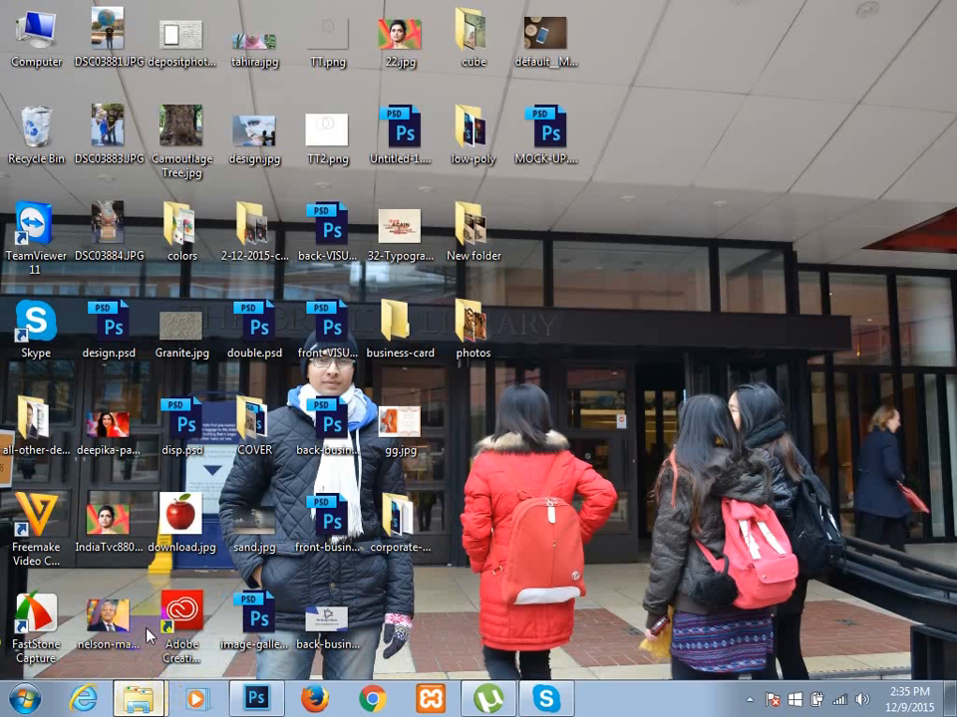
double_click(396, 513)
Place yello-business-card.jpg from the corporate-business-card folder into the Photoshop document at 100% scale
click(704, 182)
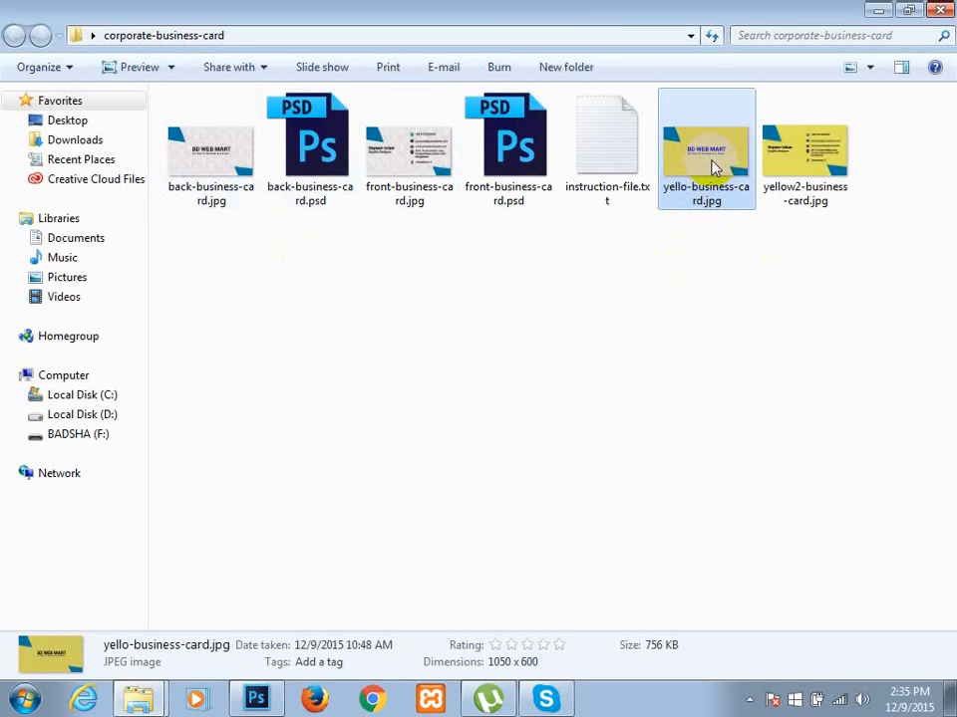
click(256, 701)
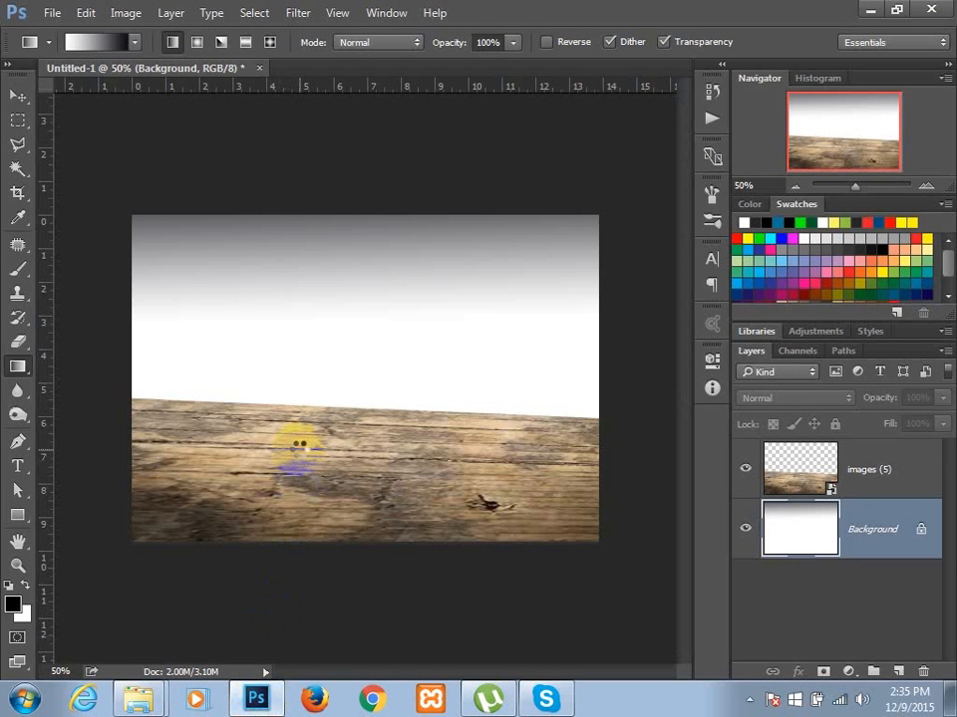
drag(297, 443, 297, 444)
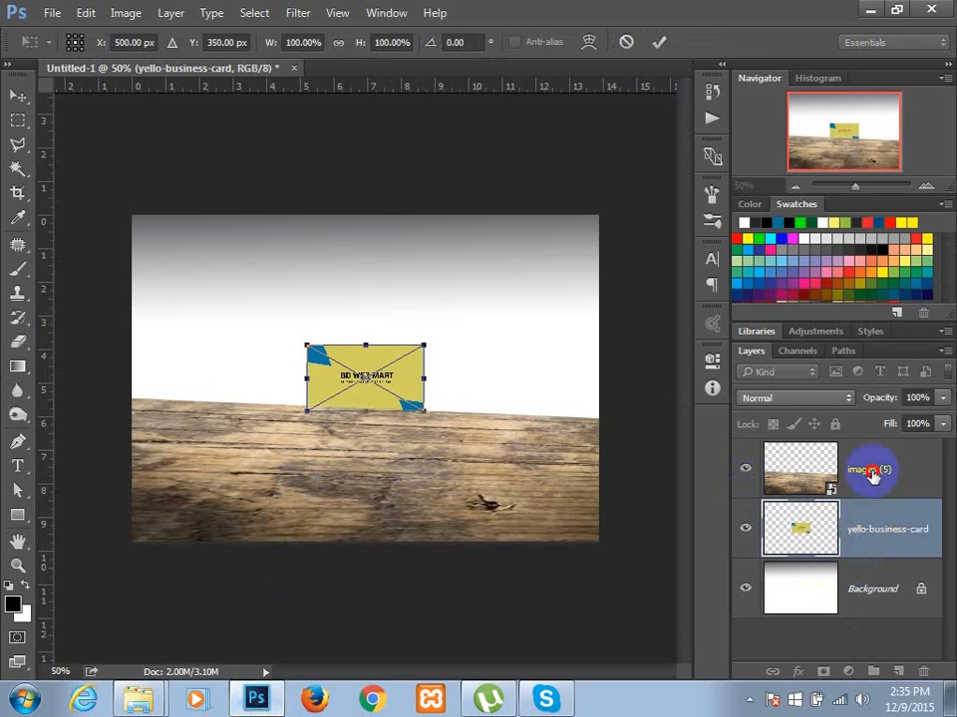
key(Return)
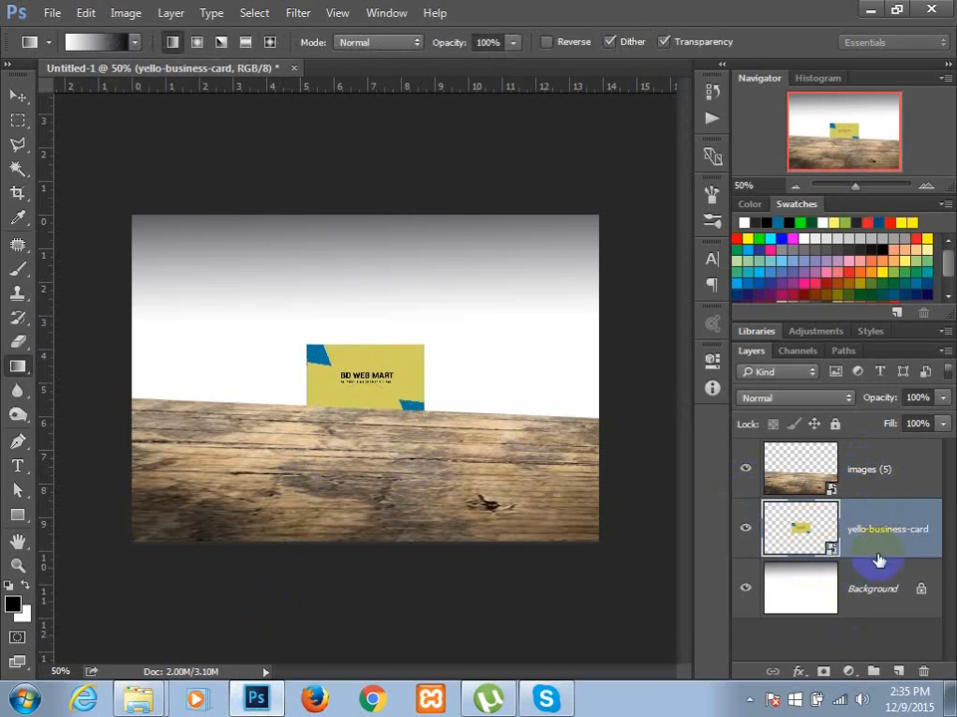
Raise the yello-business-card layer above the wood layer and move the card up and left, clear of the tabletop
drag(880, 559, 883, 461)
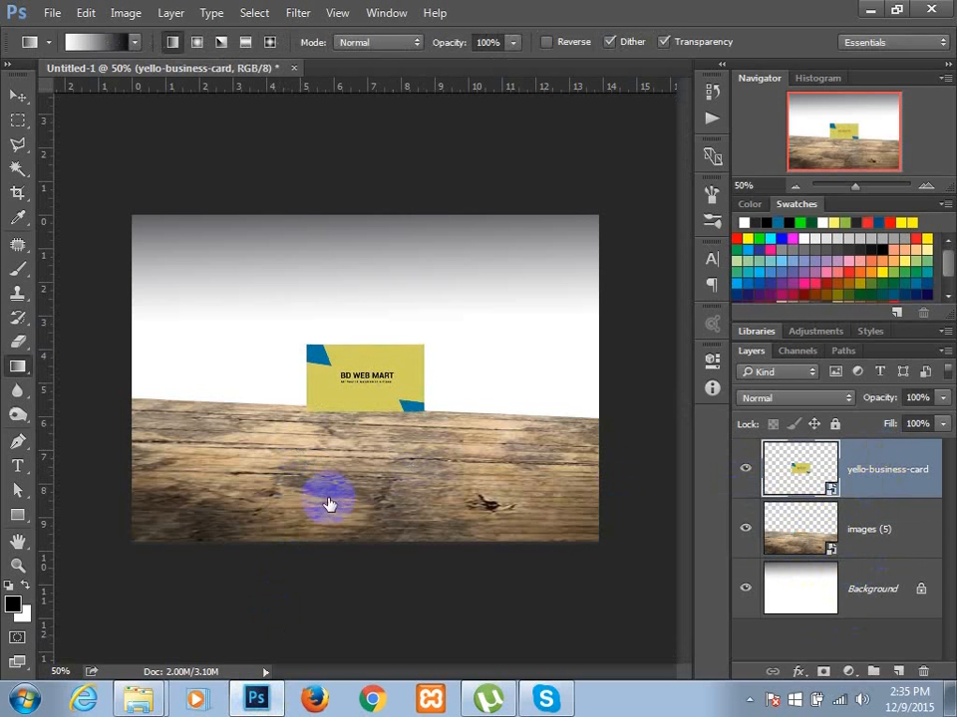
click(17, 96)
mouse_move(332, 332)
mouse_down()
mouse_move(359, 412)
mouse_move(271, 455)
mouse_move(284, 470)
mouse_move(291, 450)
mouse_move(265, 466)
mouse_move(283, 468)
mouse_move(323, 347)
mouse_move(341, 347)
mouse_move(335, 340)
mouse_move(332, 353)
mouse_up()
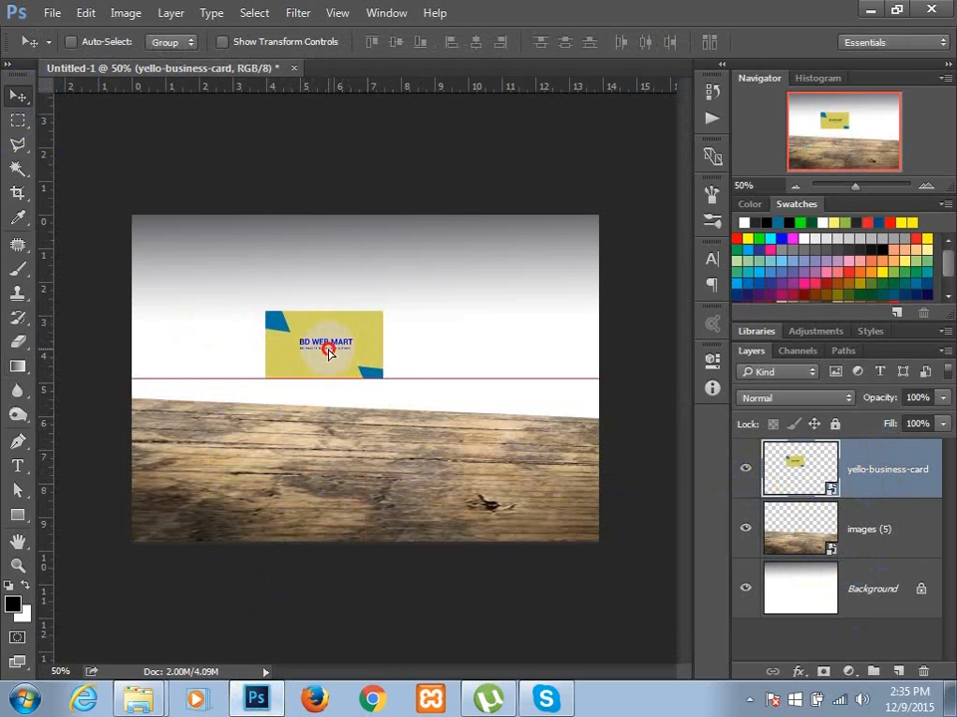
Open the yello-business-card smart object's contents to examine the source artwork, and close them again
right_click(916, 484)
click(456, 521)
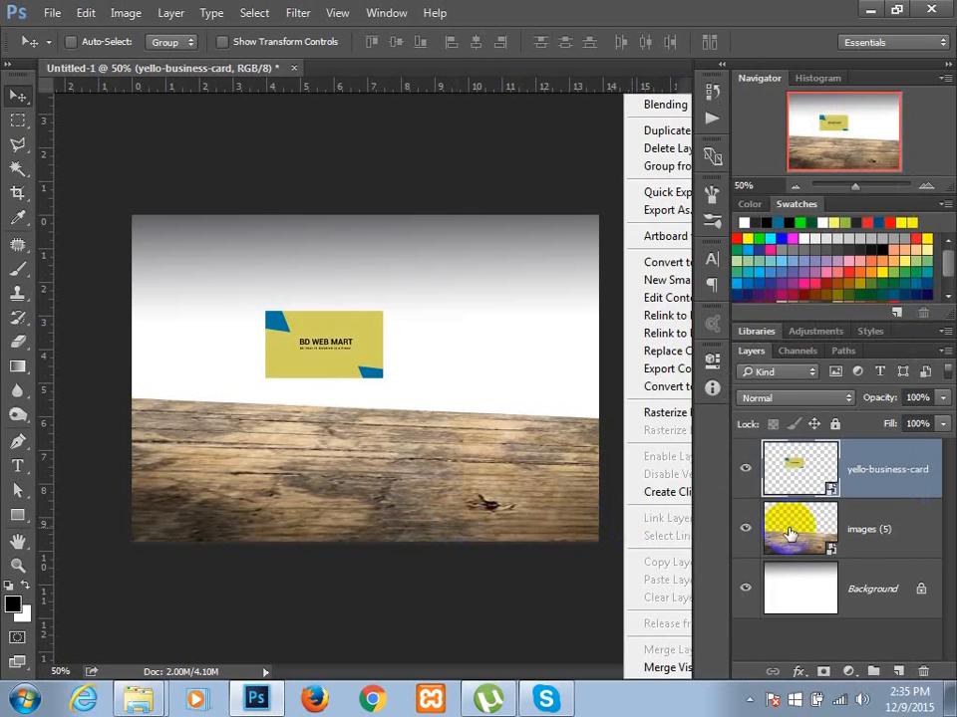
double_click(829, 490)
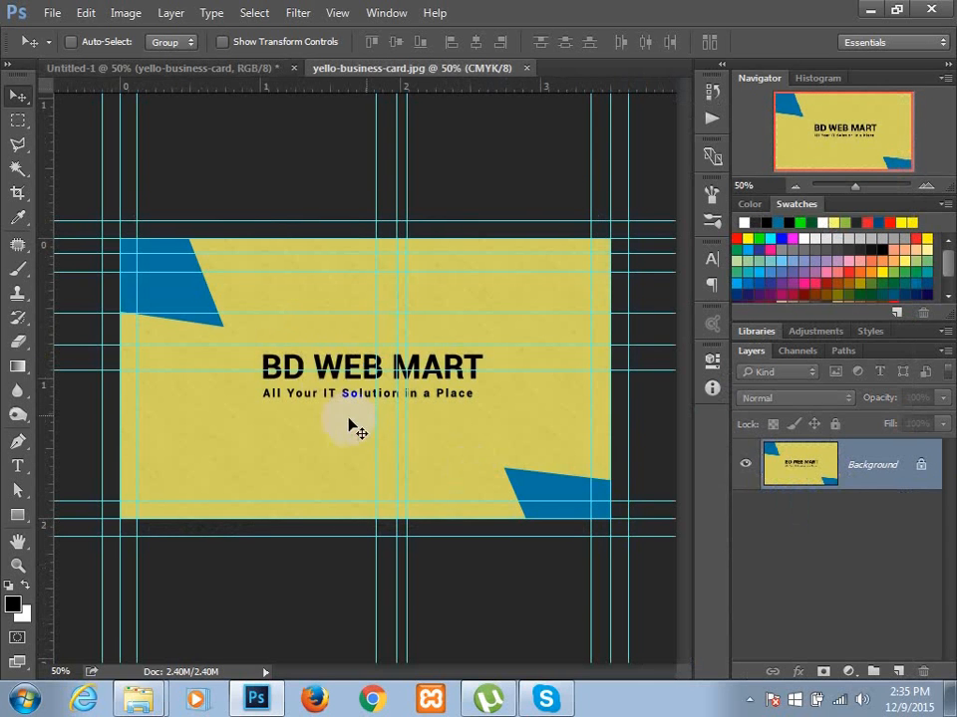
click(526, 68)
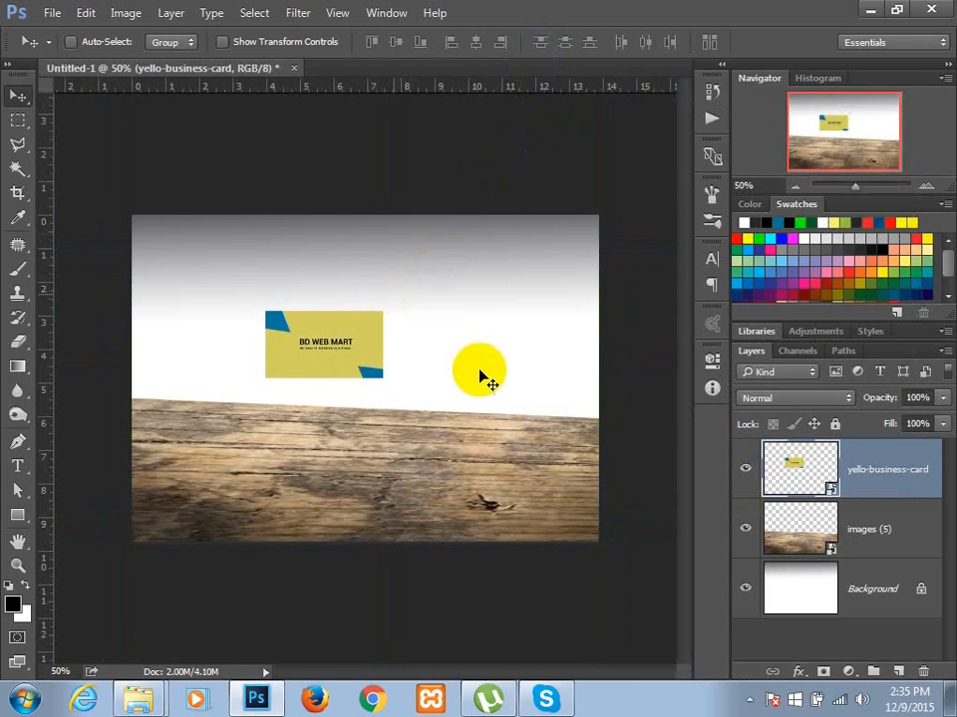
Rasterize the yello-business-card layer and convert it back to a smart object
right_click(924, 472)
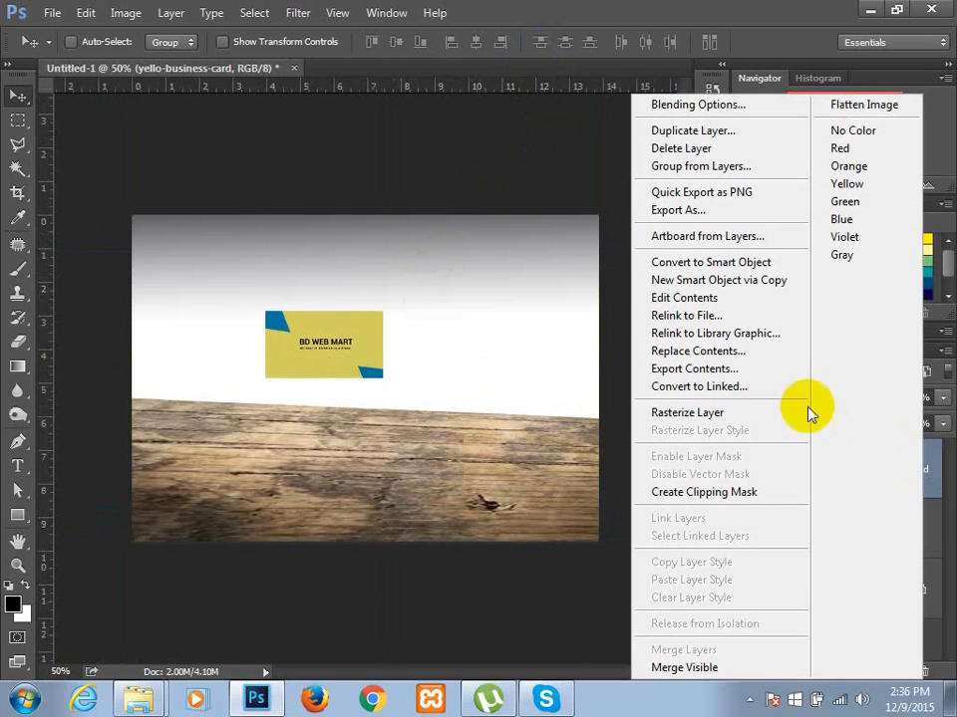
click(774, 414)
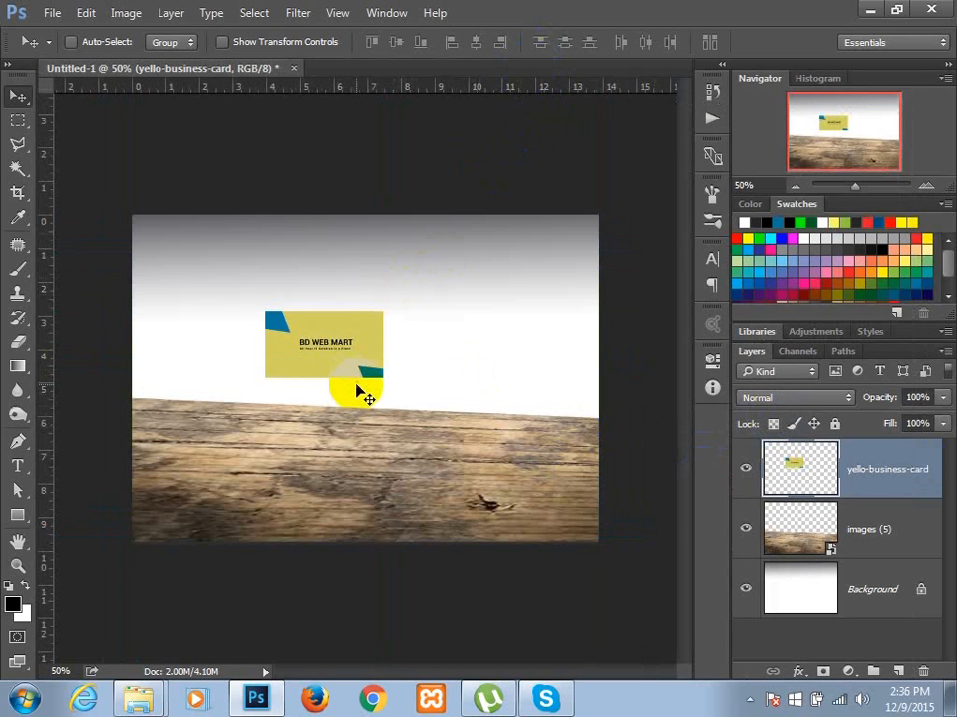
right_click(905, 478)
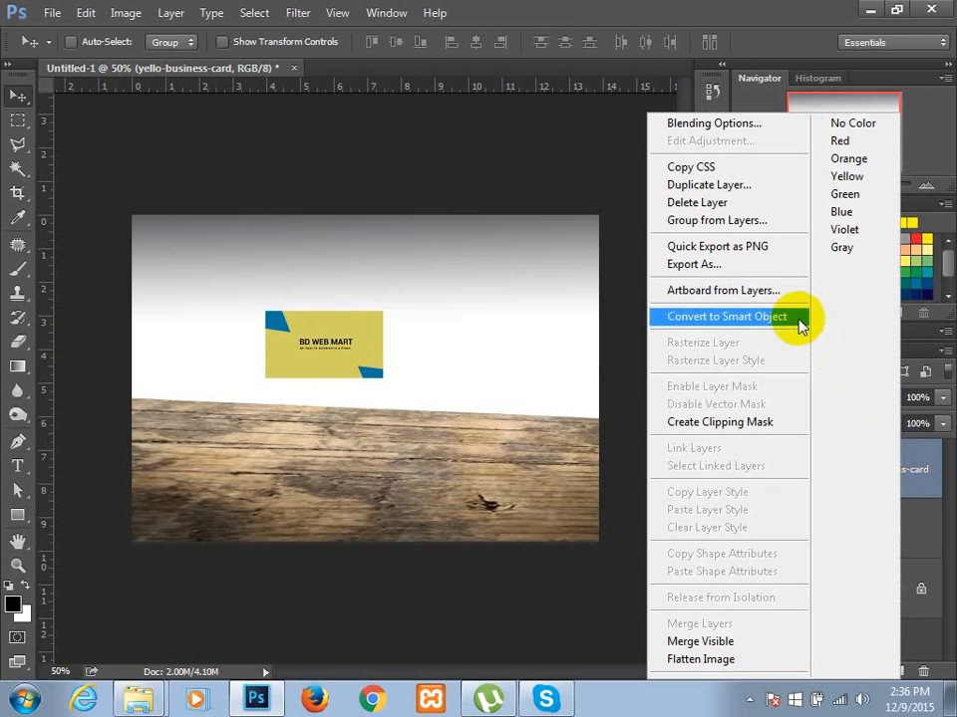
click(799, 318)
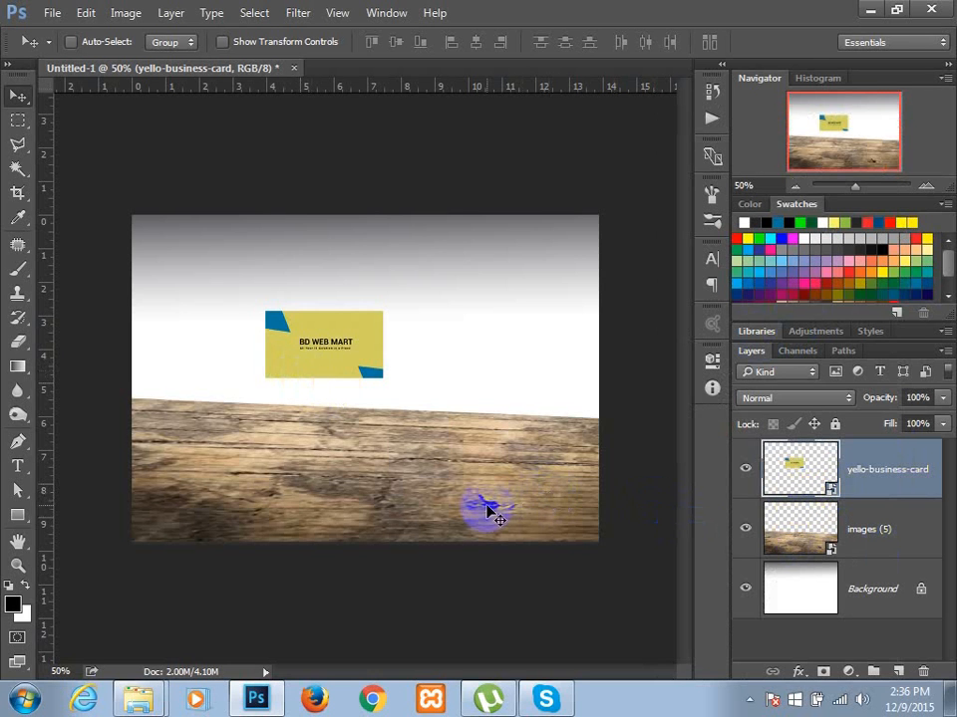
Move the business card onto the left part of the tabletop and distort its corners so it lies in perspective
drag(309, 364, 256, 492)
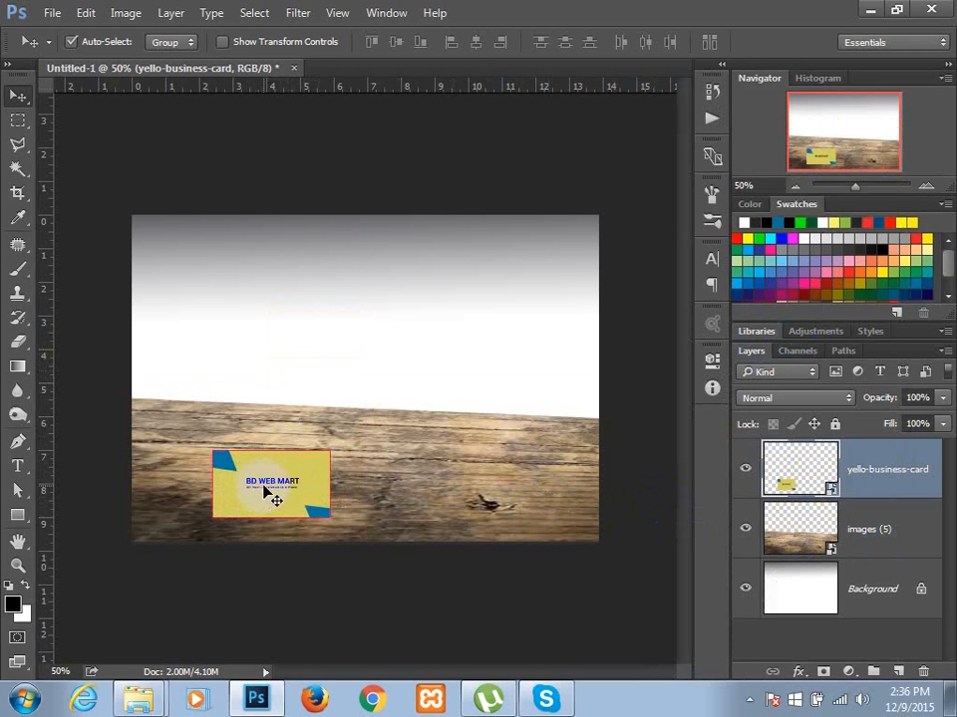
key(ctrl+t)
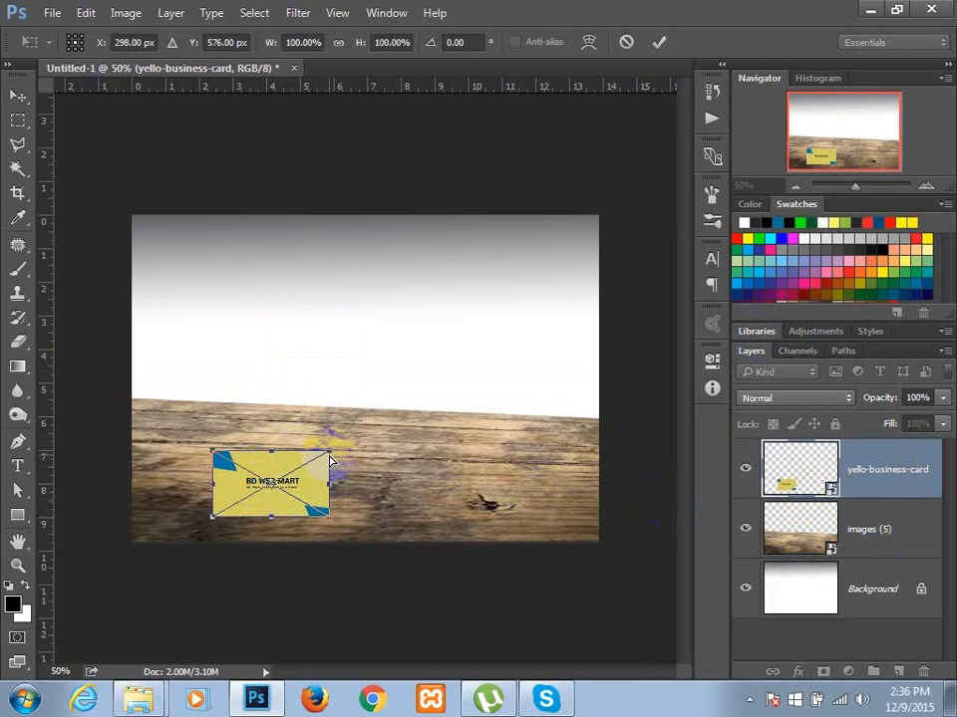
drag(215, 455, 244, 468)
mouse_move(330, 458)
mouse_down()
mouse_move(335, 480)
mouse_move(339, 468)
mouse_up()
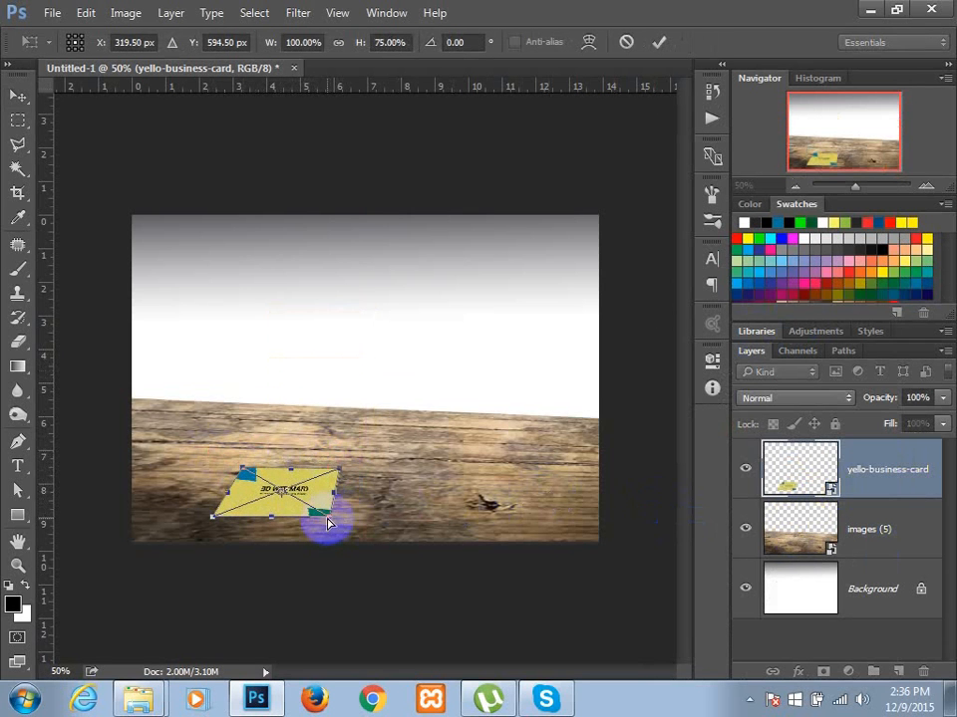
drag(329, 525, 329, 529)
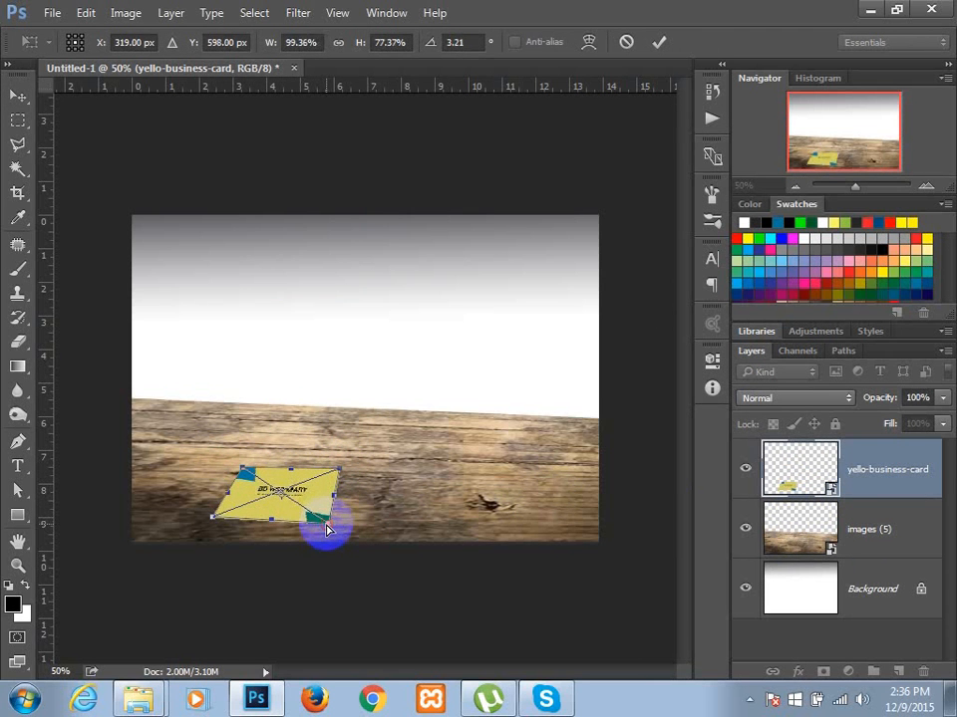
key(Return)
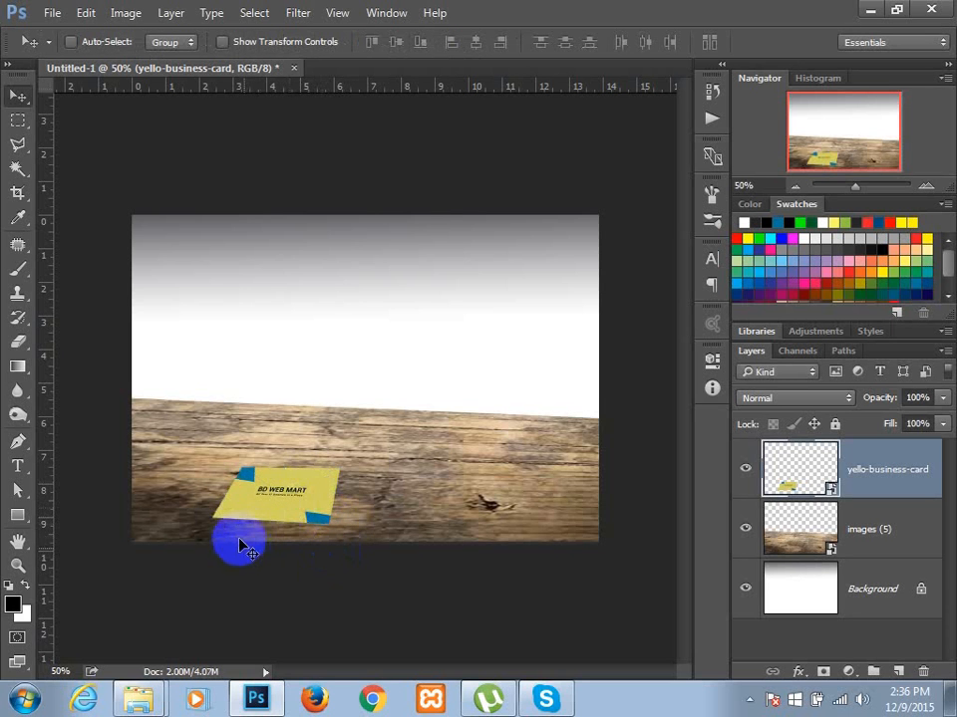
Distort the card's front-left corner slightly up and inward to follow the tabletop's perspective
key(ctrl)
key(ctrl+t)
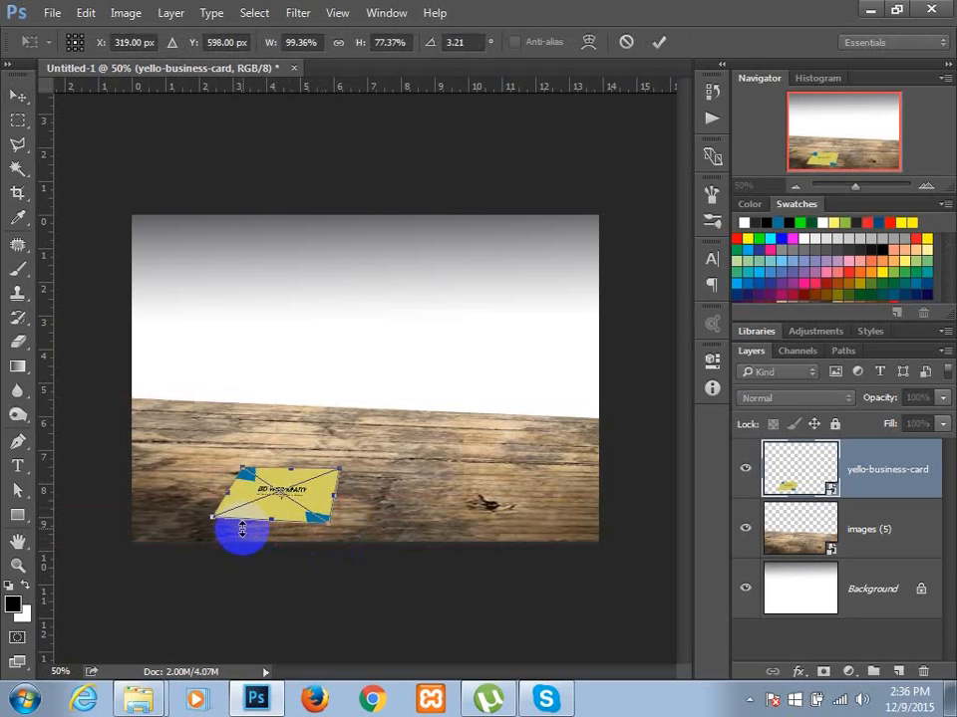
drag(213, 518, 216, 513)
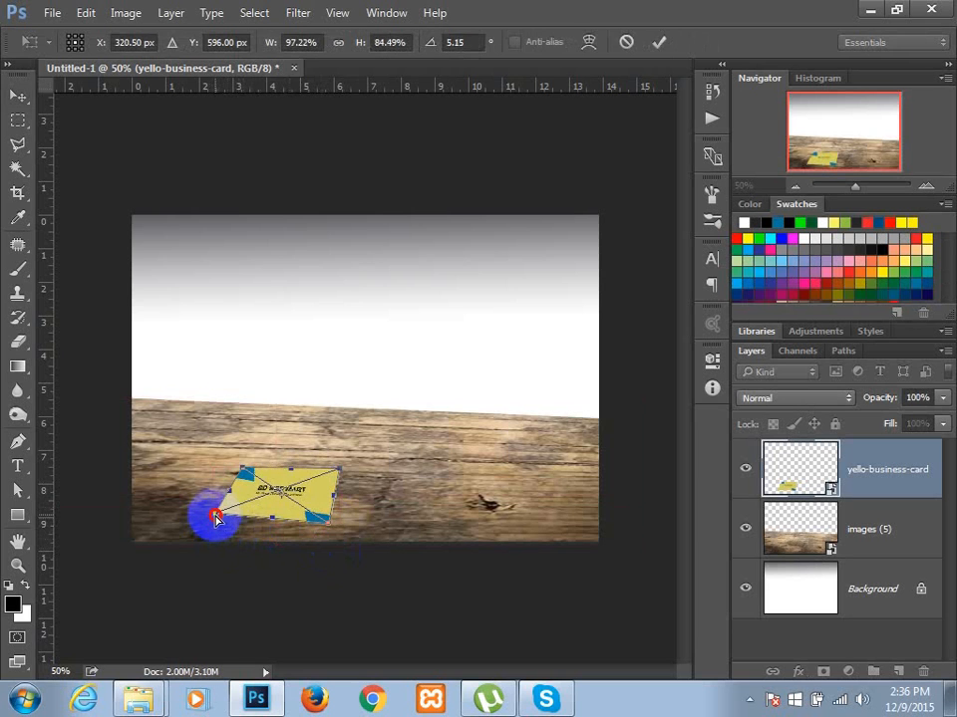
key(Return)
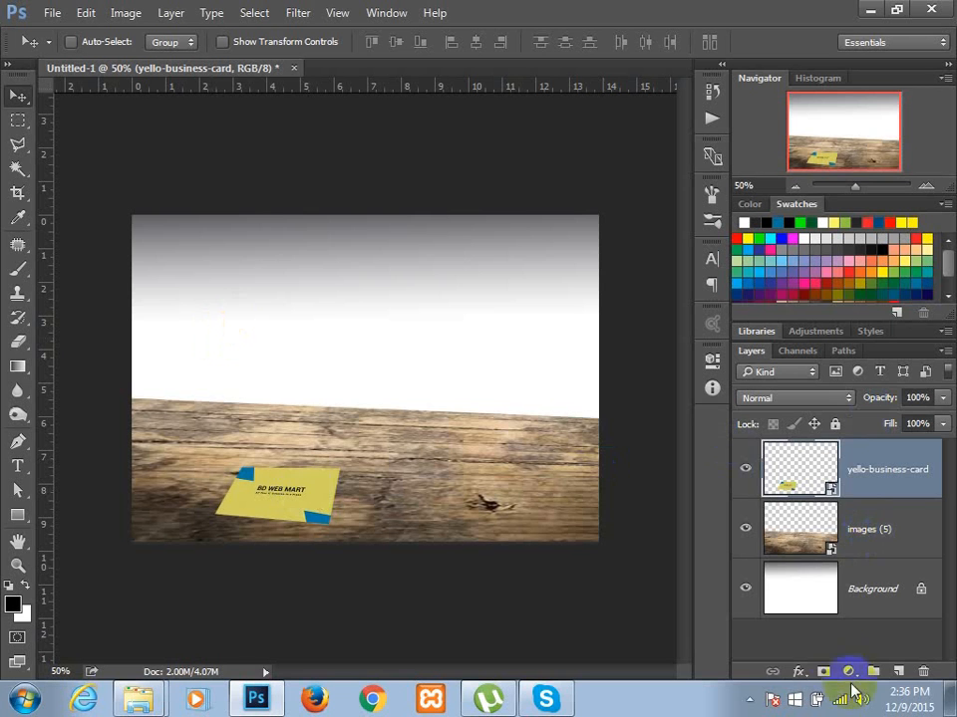
Add a drop shadow to the yello-business-card layer with 91% opacity, 13 px distance and 9 px size
click(798, 676)
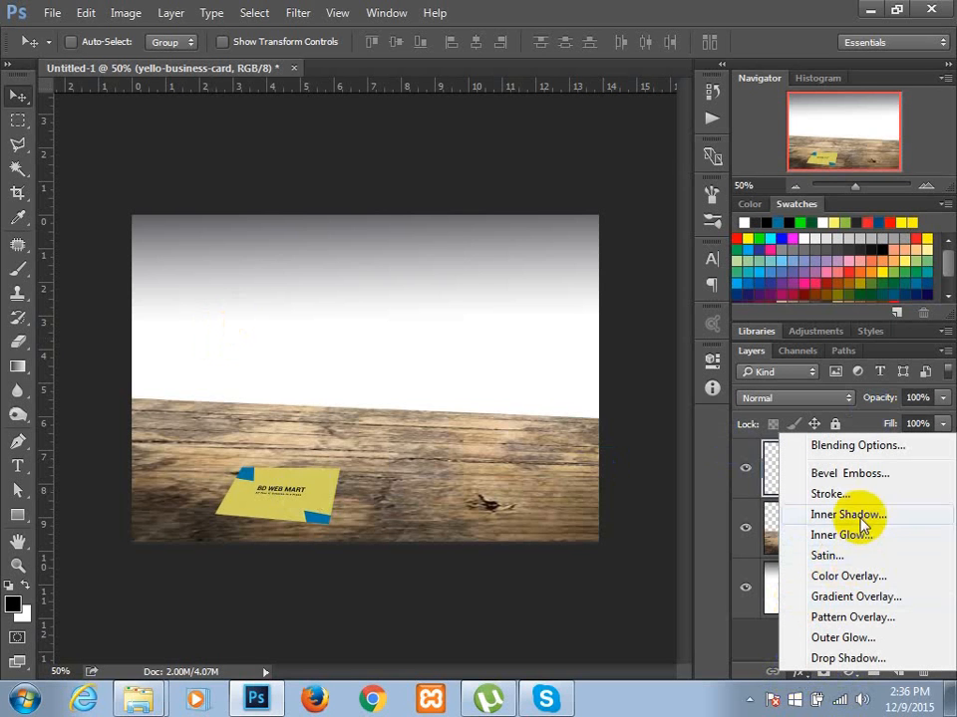
click(847, 658)
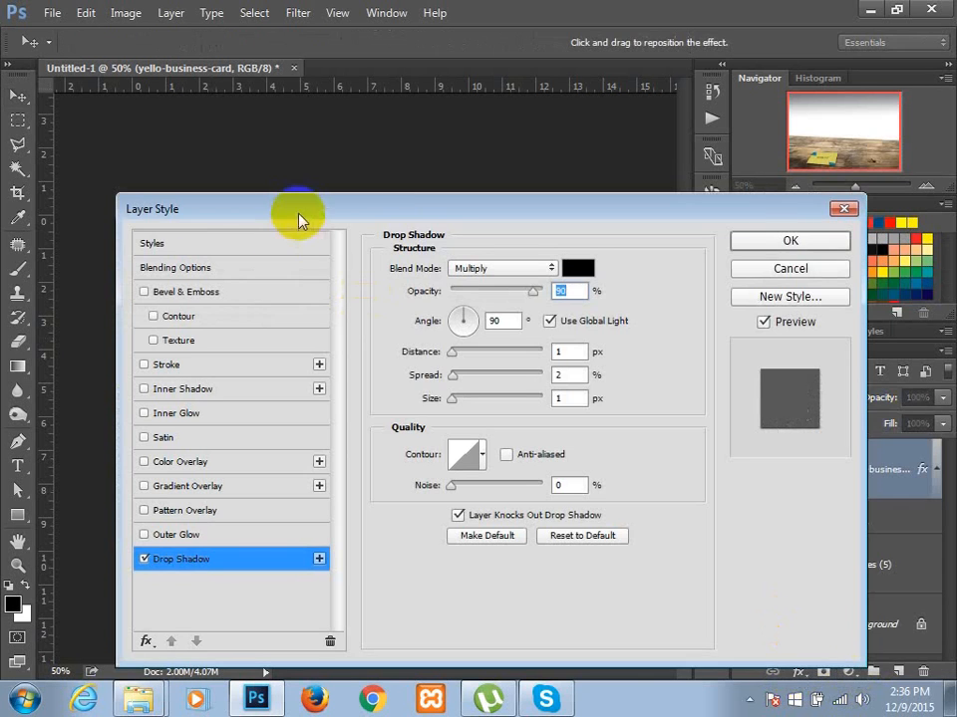
drag(299, 219, 603, 171)
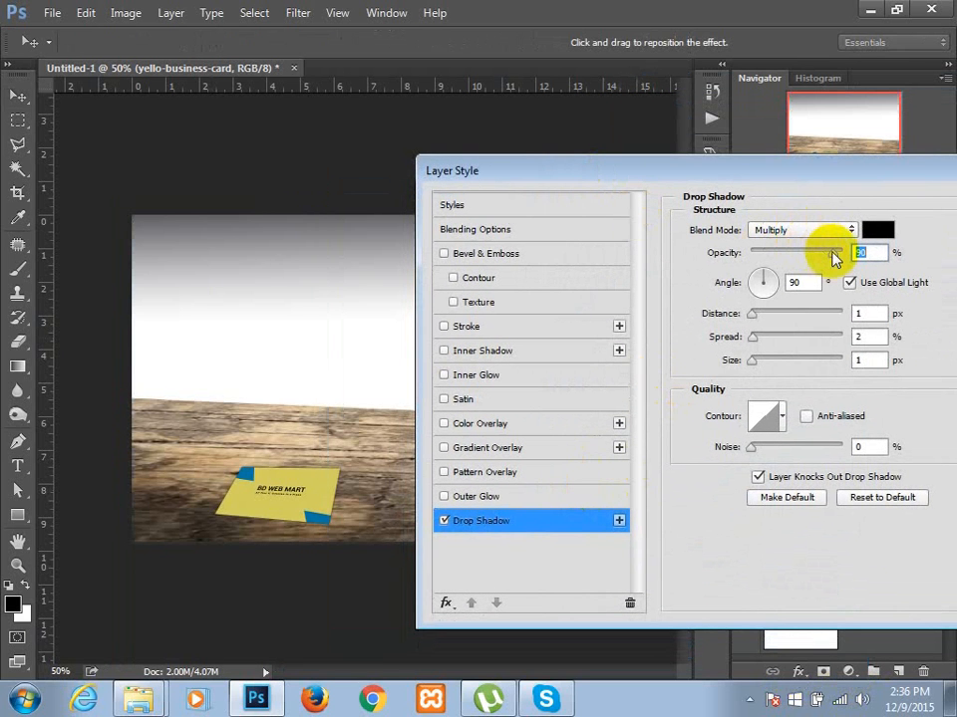
drag(834, 257, 834, 256)
mouse_move(754, 314)
mouse_down()
mouse_move(785, 317)
mouse_move(758, 319)
mouse_up()
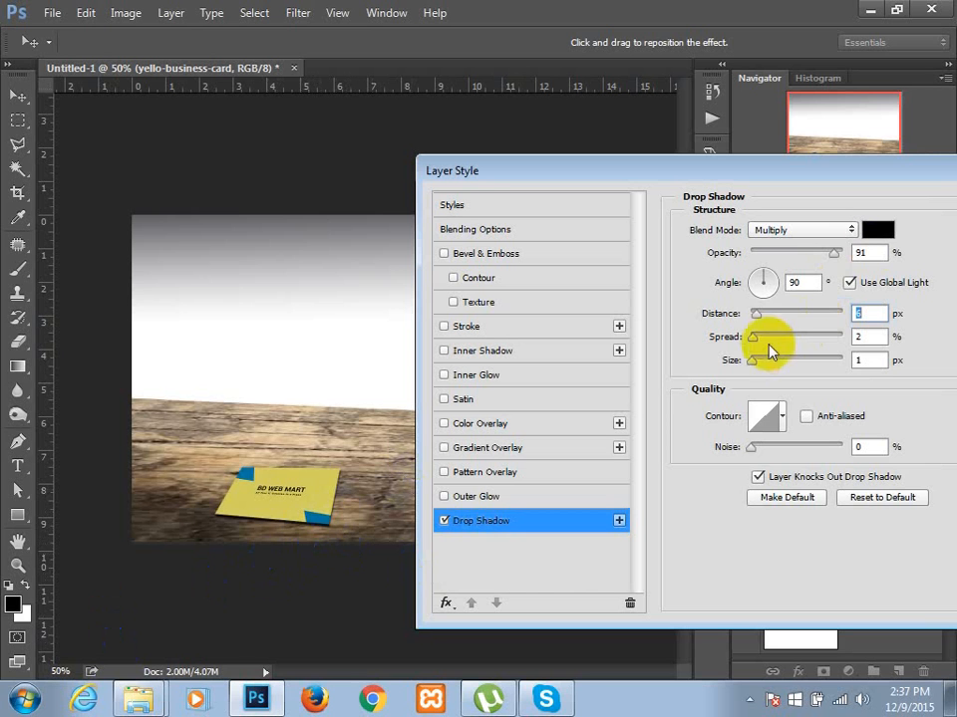
drag(756, 363, 759, 361)
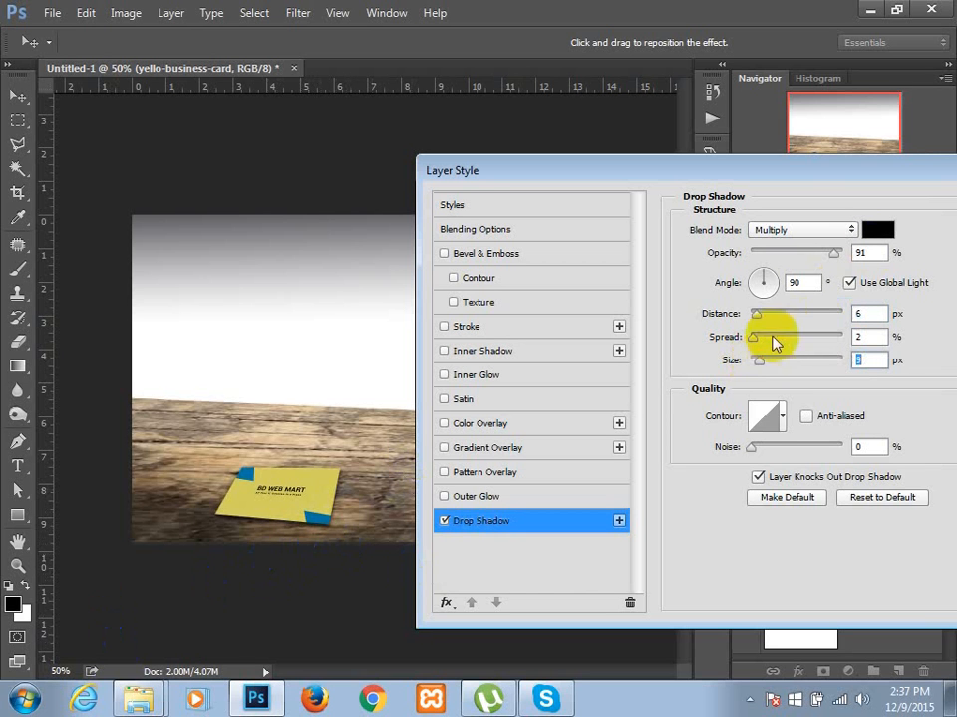
drag(757, 317, 764, 319)
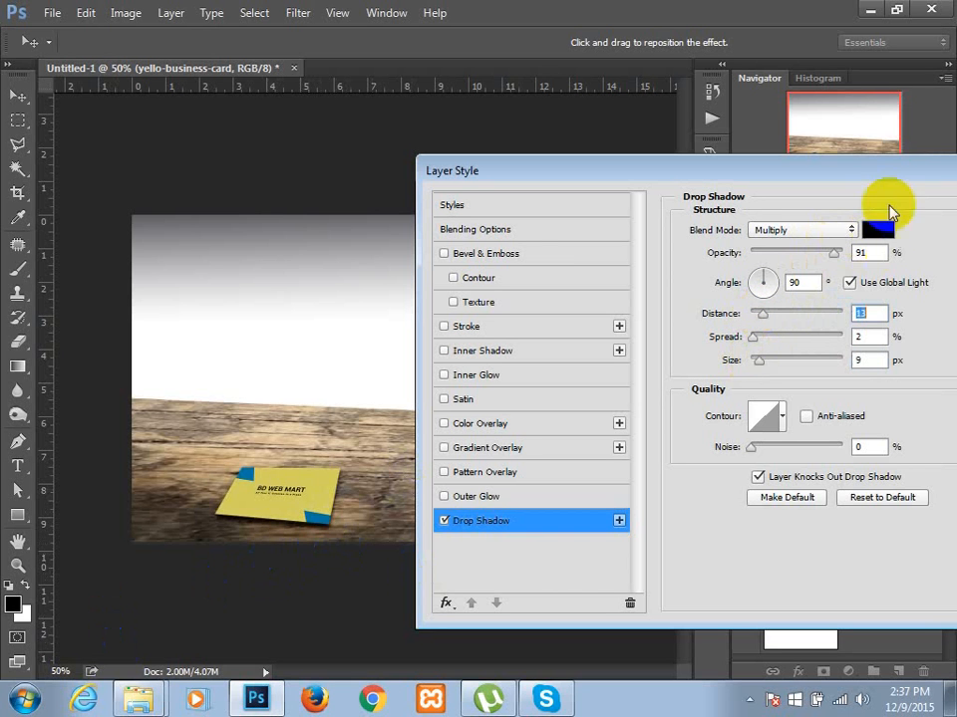
drag(656, 166, 380, 142)
click(815, 177)
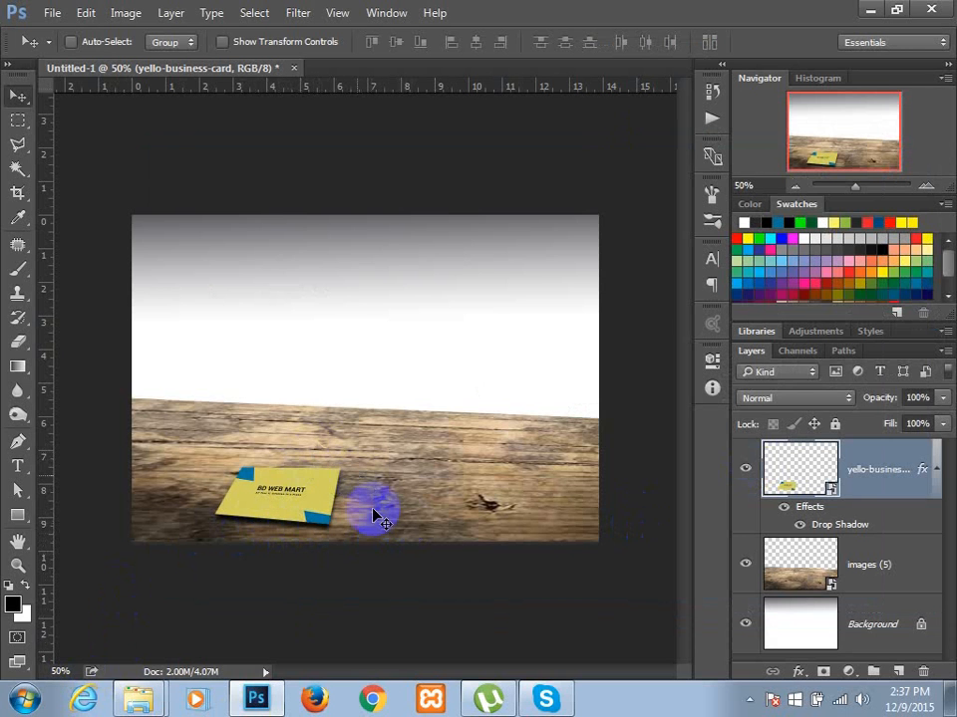
Place yellow2-business-card.jpg from the corporate-business-card folder into the mock-up at its default size
click(870, 9)
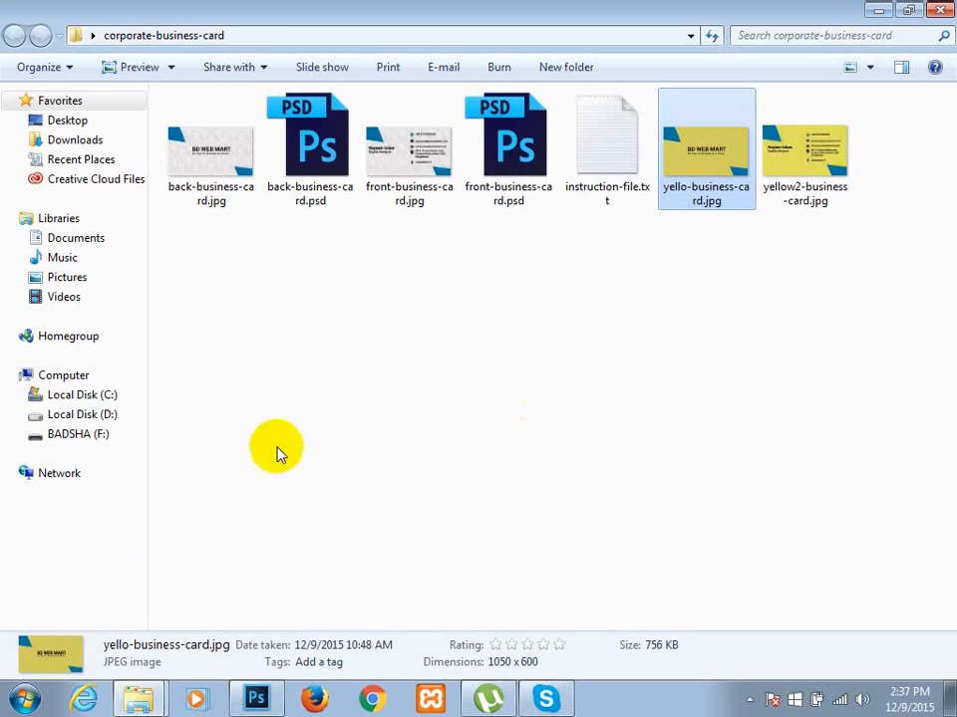
click(799, 182)
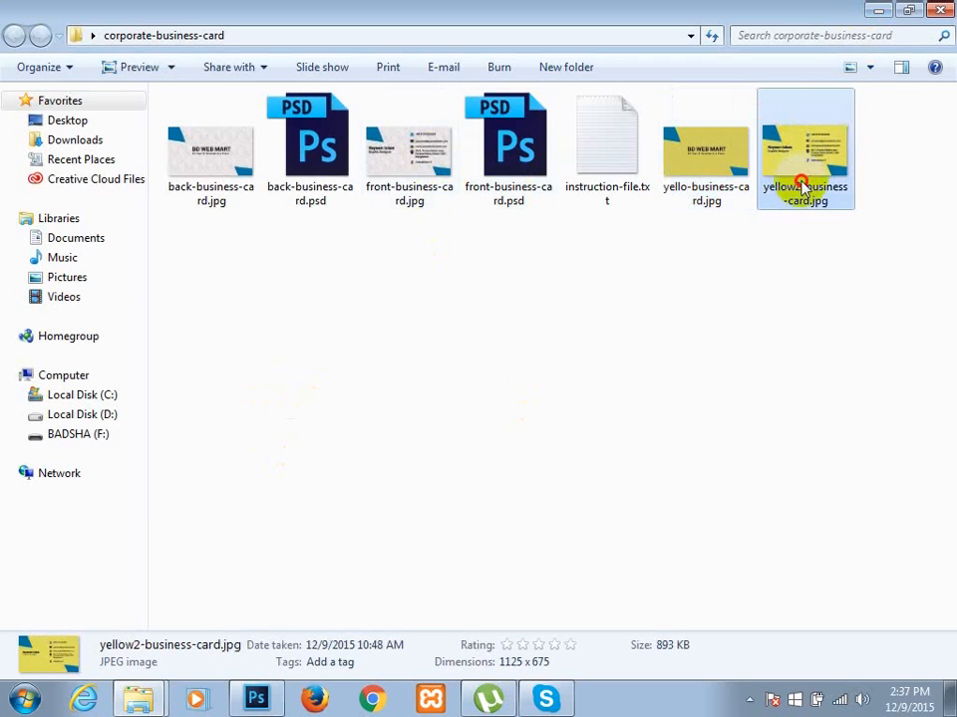
click(260, 697)
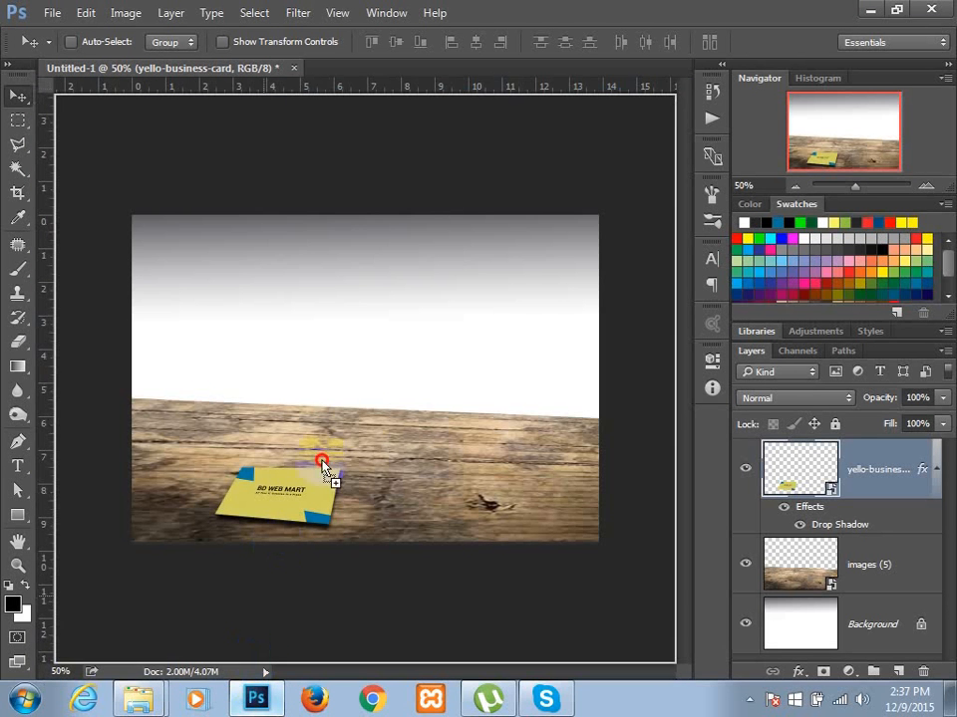
drag(402, 378, 402, 379)
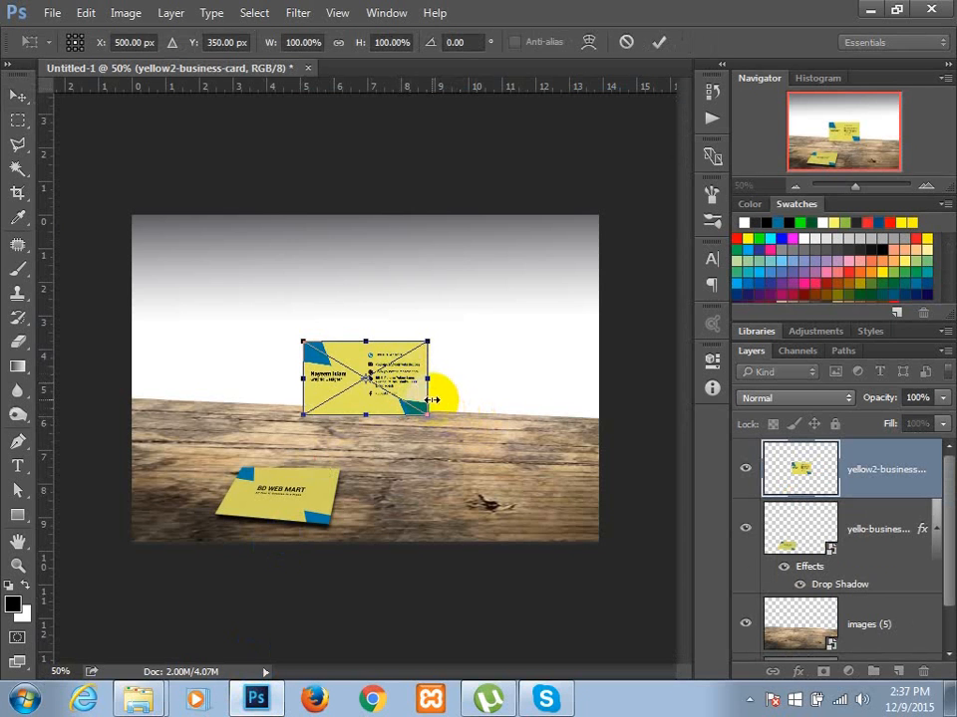
key(Return)
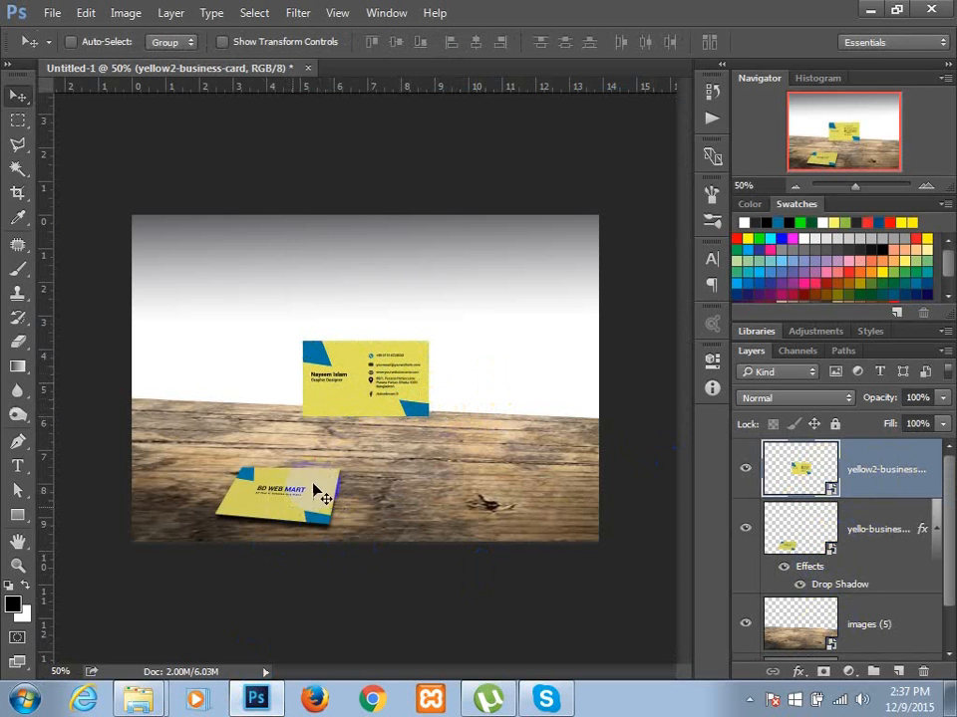
Inspect the contents of the yello-business-card smart object and return to the mock-up document
double_click(830, 555)
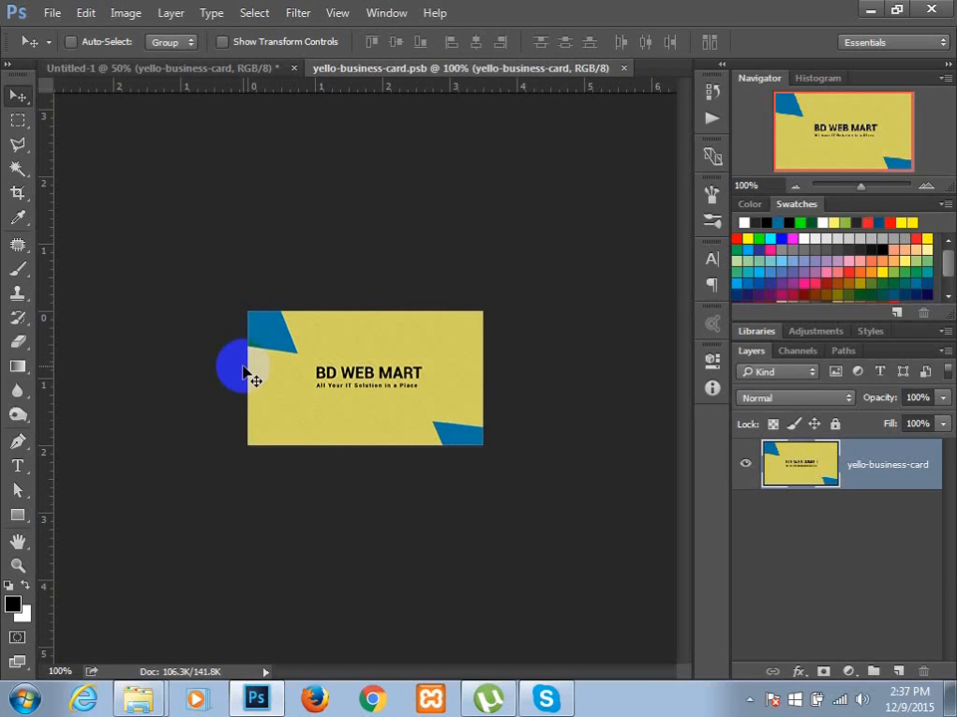
click(624, 70)
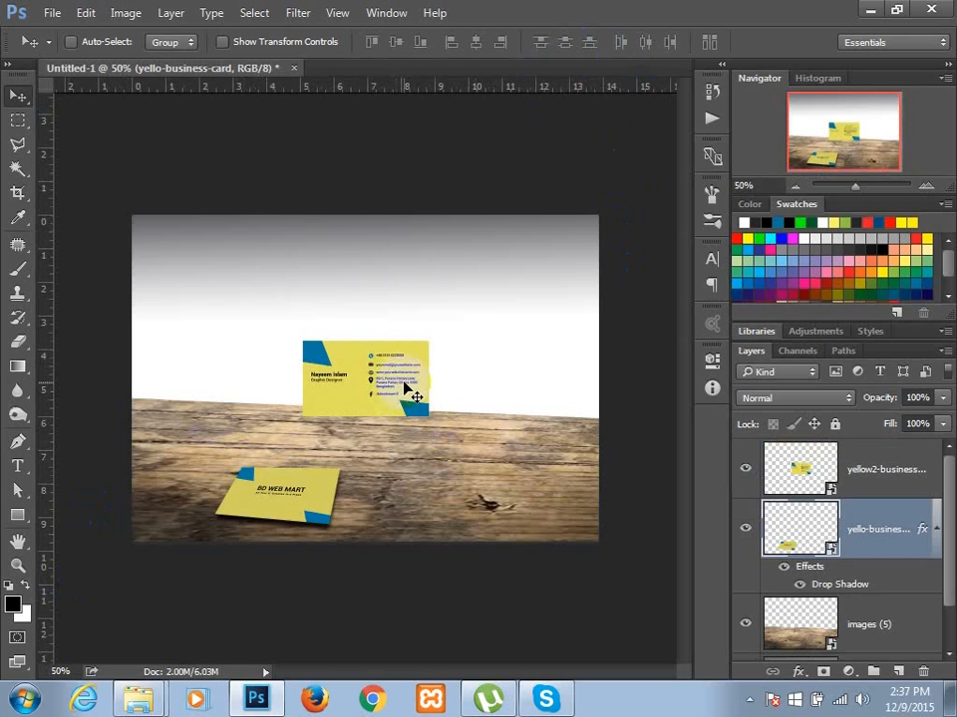
Move the yellow2 card onto the tabletop beside the first card, then rotate it about 32° and distort its corners into perspective
key(ctrl)
drag(403, 384, 419, 490)
click(797, 468)
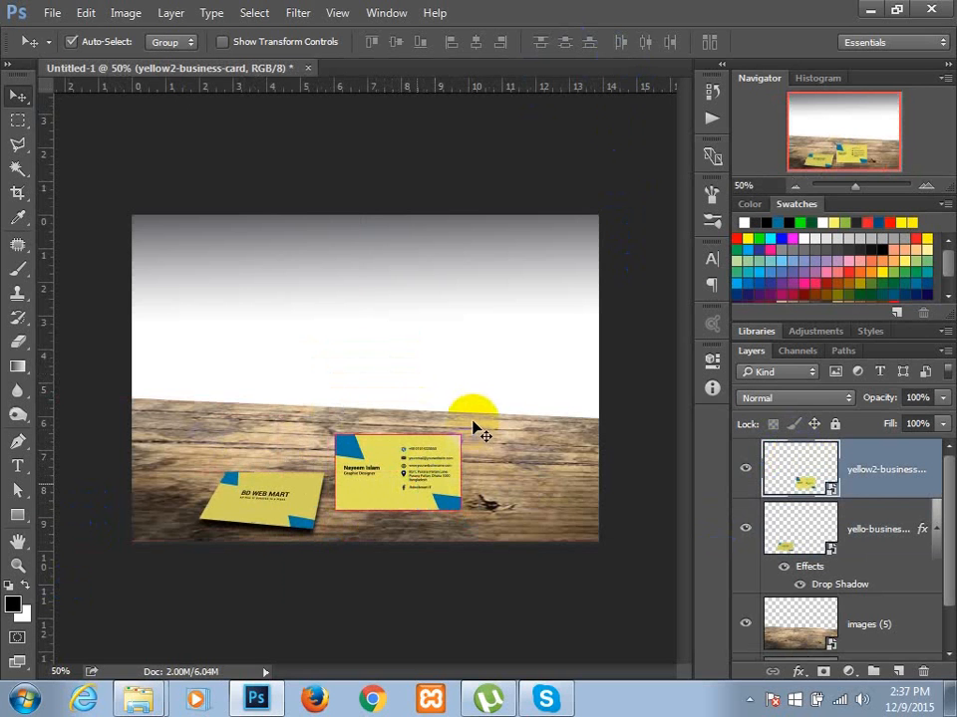
key(ctrl+t)
drag(478, 427, 487, 469)
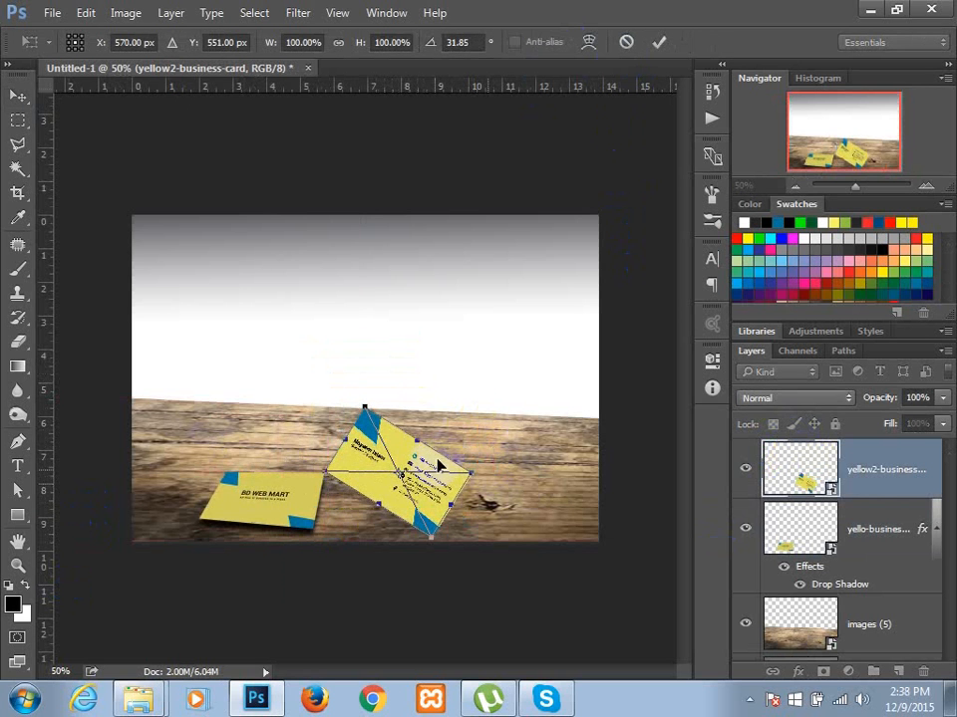
drag(366, 412, 421, 517)
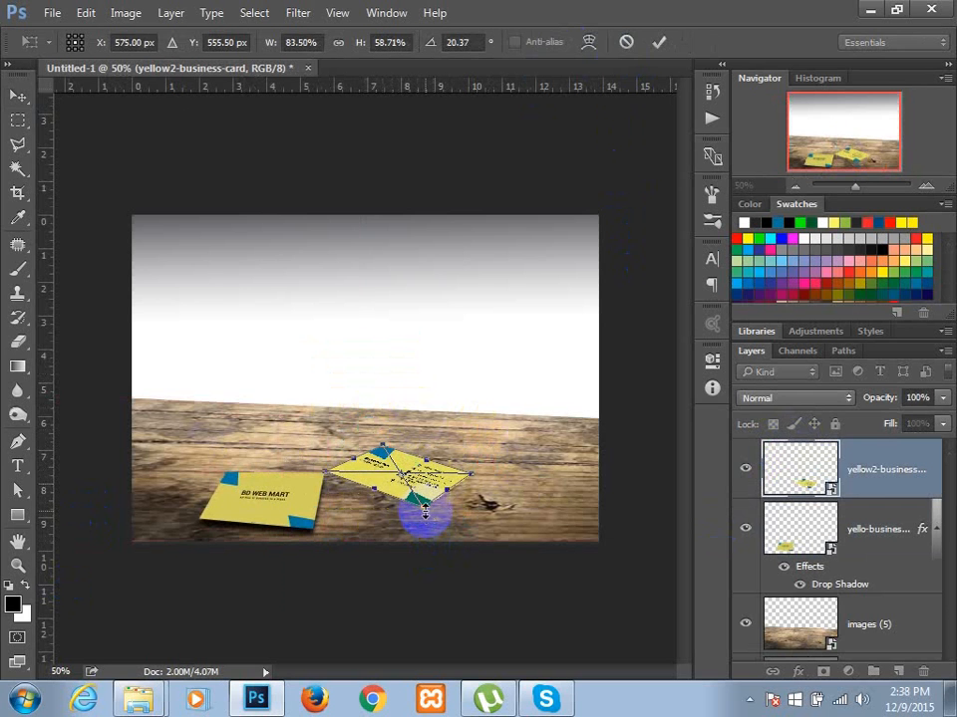
key(Return)
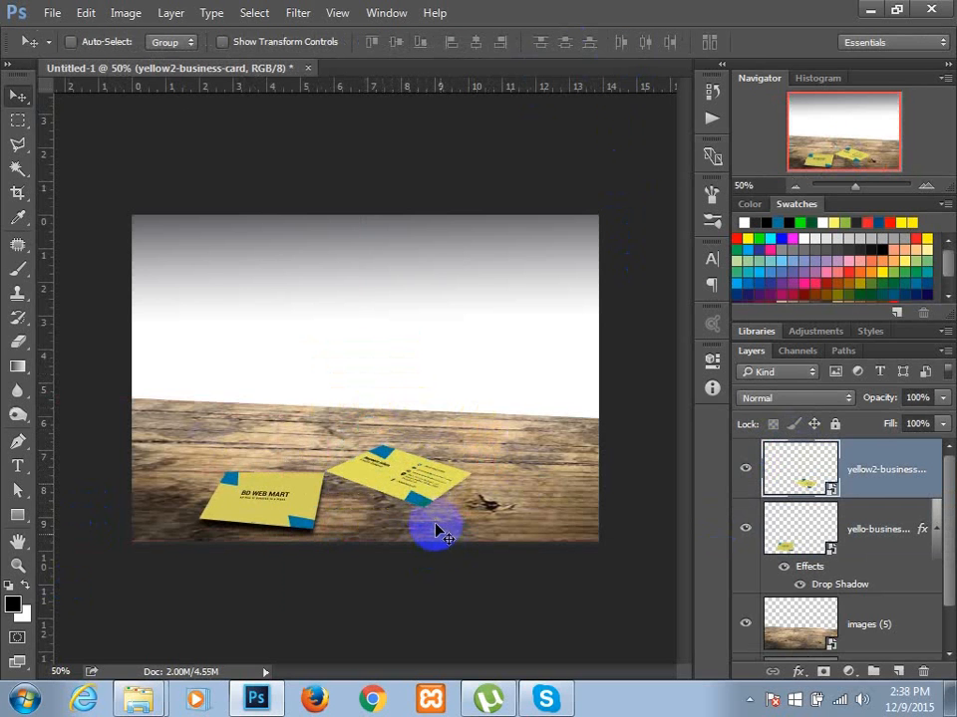
Rasterize the distorted yellow2-business-card layer and convert it to a smart object
right_click(904, 485)
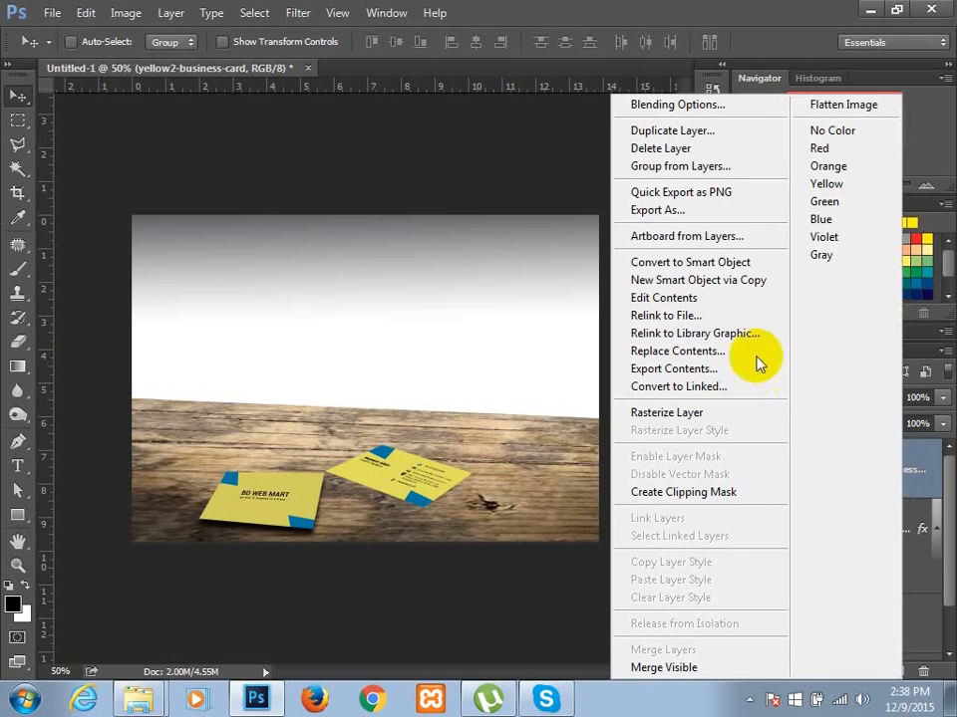
click(753, 413)
right_click(904, 474)
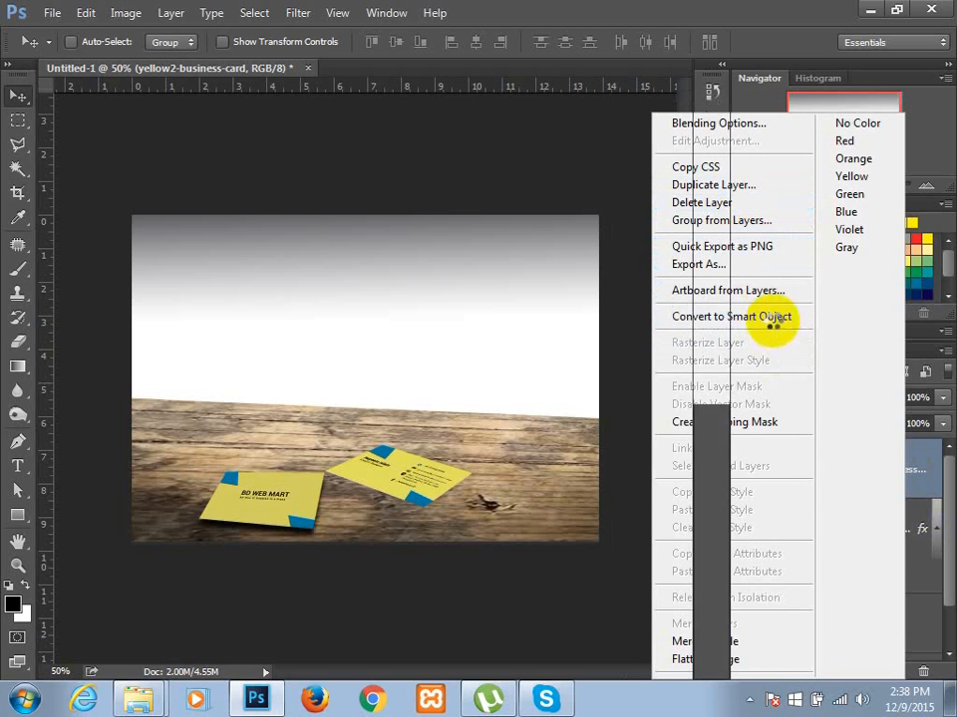
click(779, 317)
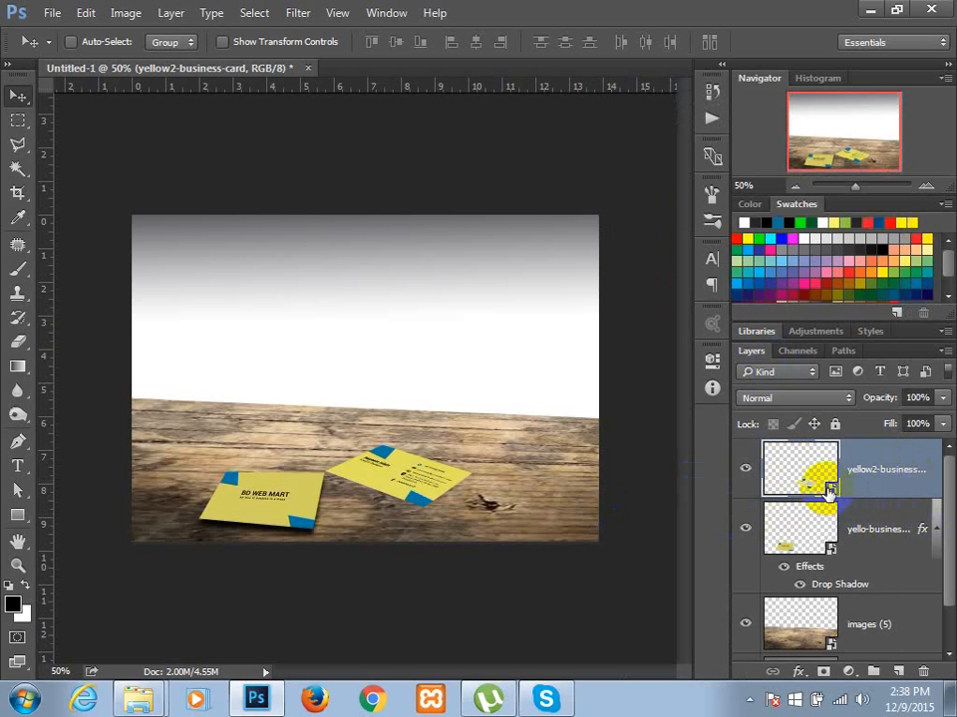
Inspect the contents of the yellow2-business-card smart object and return to the mock-up document
double_click(830, 491)
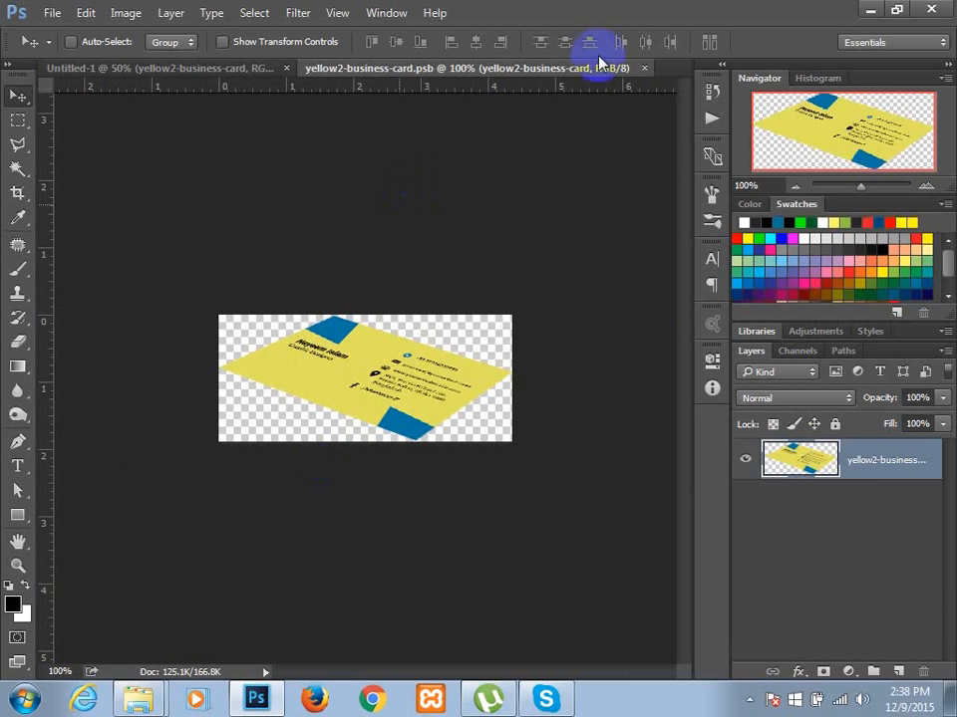
click(646, 69)
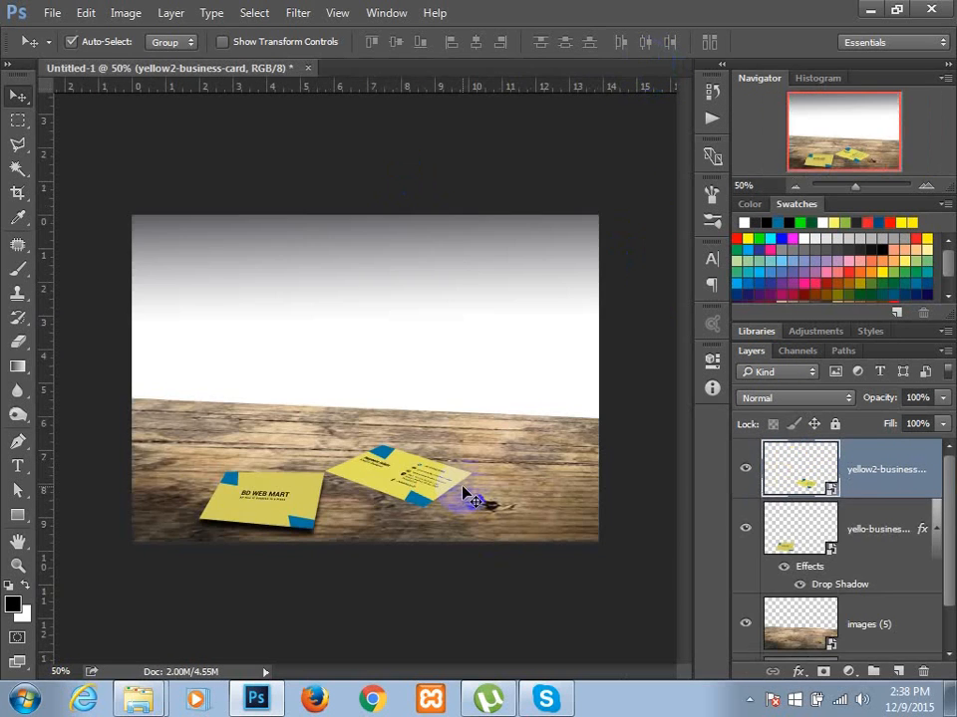
Undo the smart object conversion, distortion and card moves, and delete the yellow2-business-card layer
click(462, 492)
key(ctrl+alt+z)
key(ctrl+alt+z)
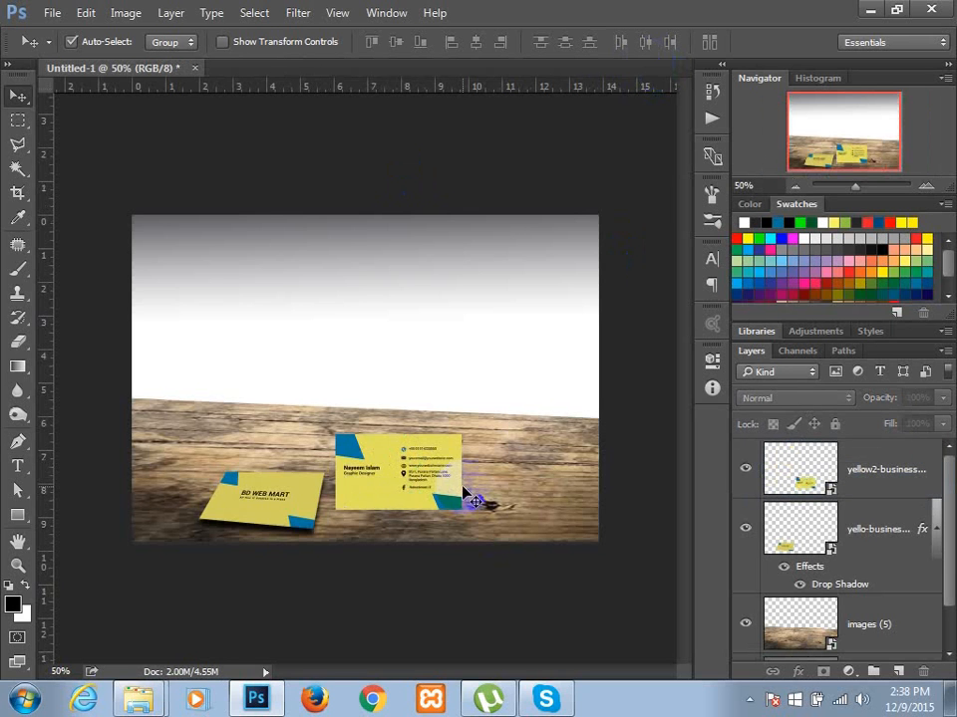
key(ctrl+alt+z)
key(ctrl+alt+z)
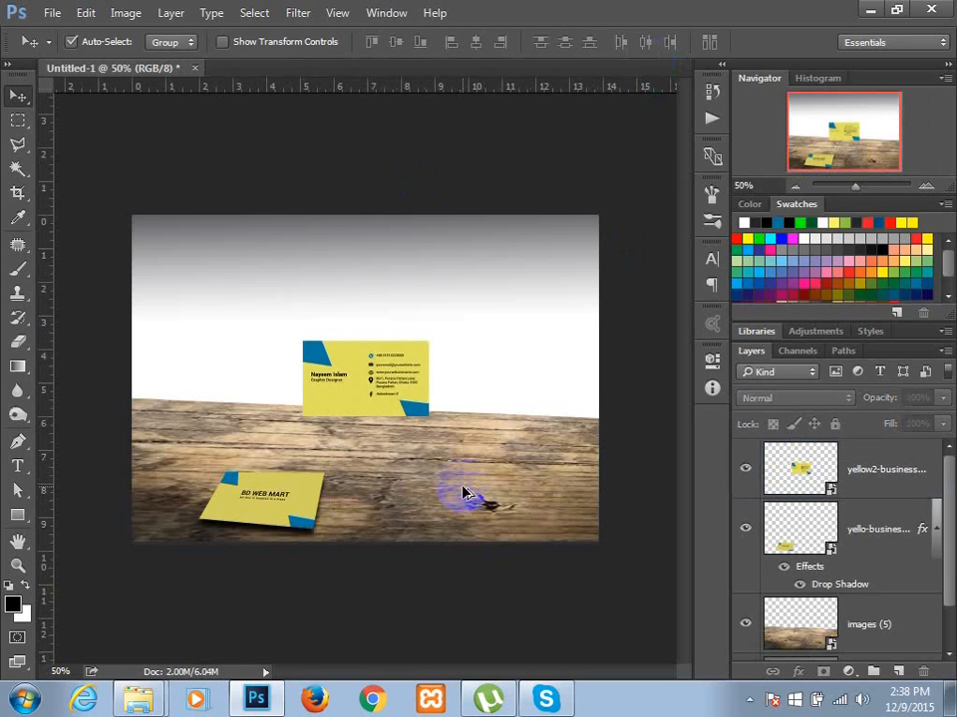
click(861, 488)
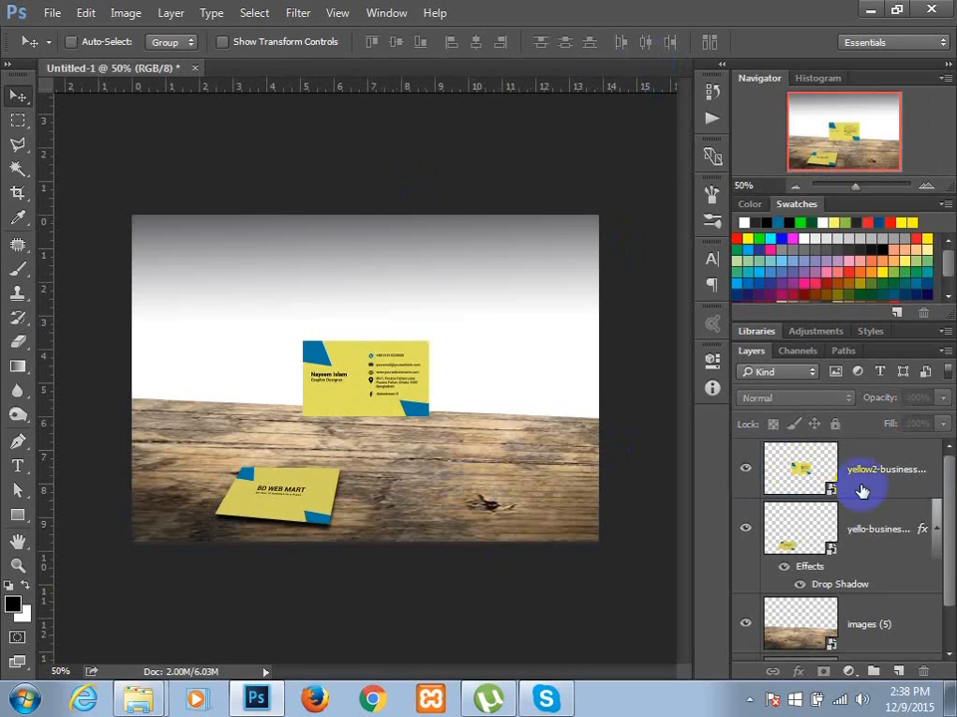
key(Delete)
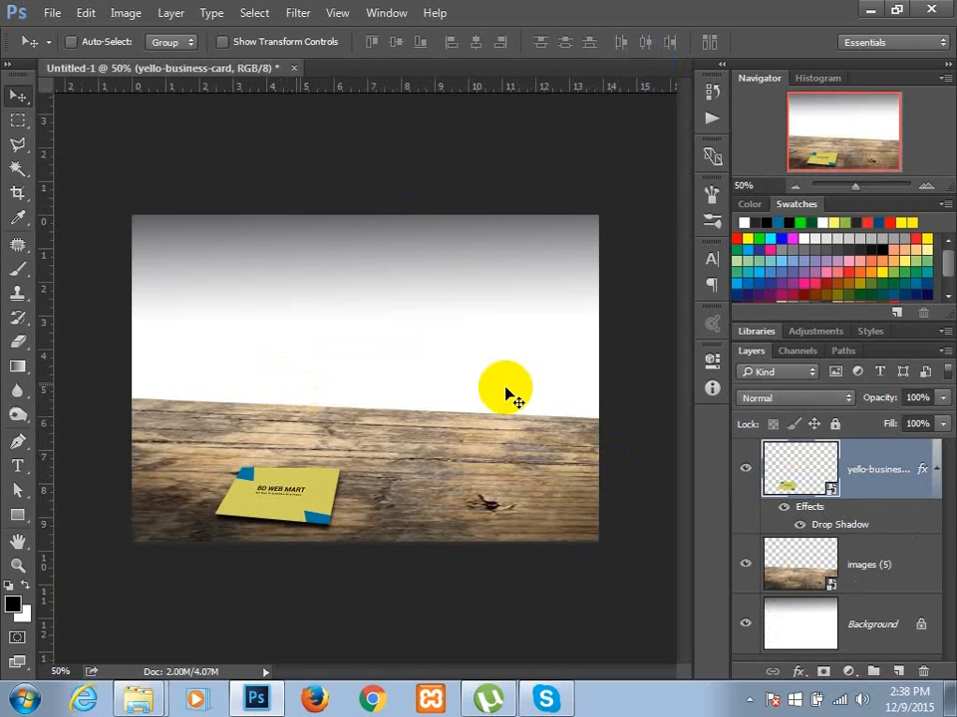
Place yellow2-business-card.jpg from the corporate-business-card folder into the mock-up again
click(868, 12)
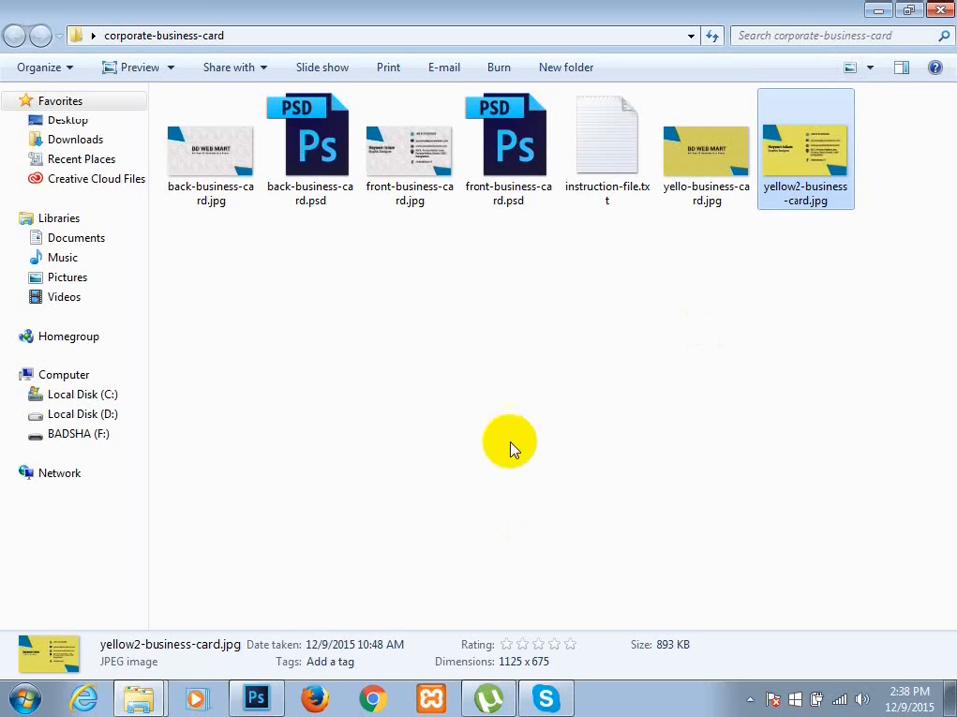
drag(773, 261, 370, 350)
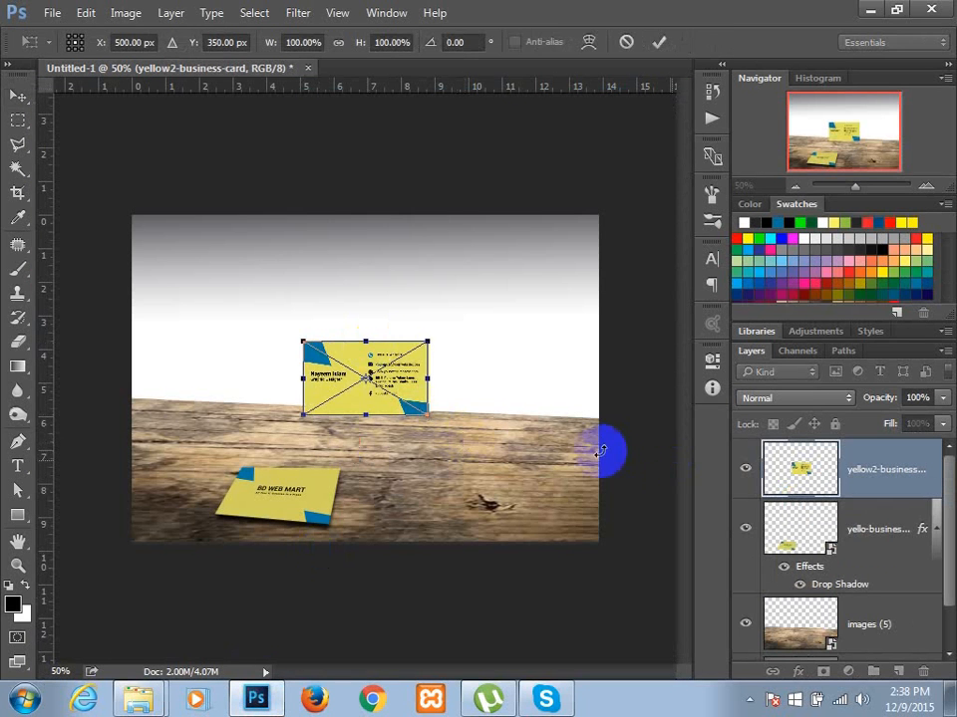
key(Return)
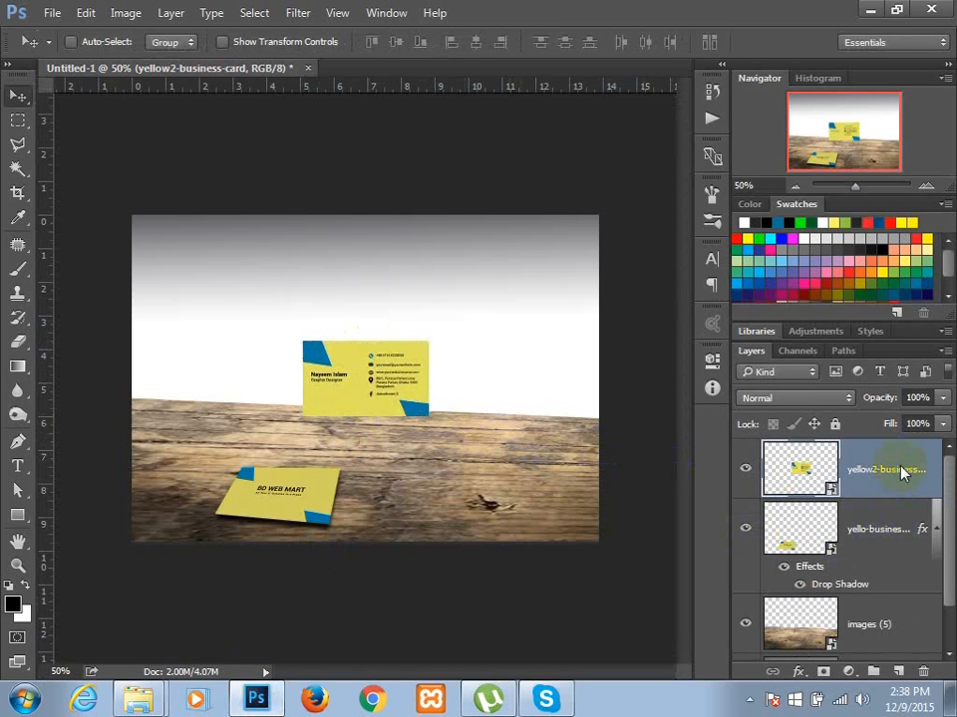
Rasterize the undistorted yellow2-business-card layer and convert it back to a smart object
right_click(899, 473)
click(734, 416)
right_click(917, 479)
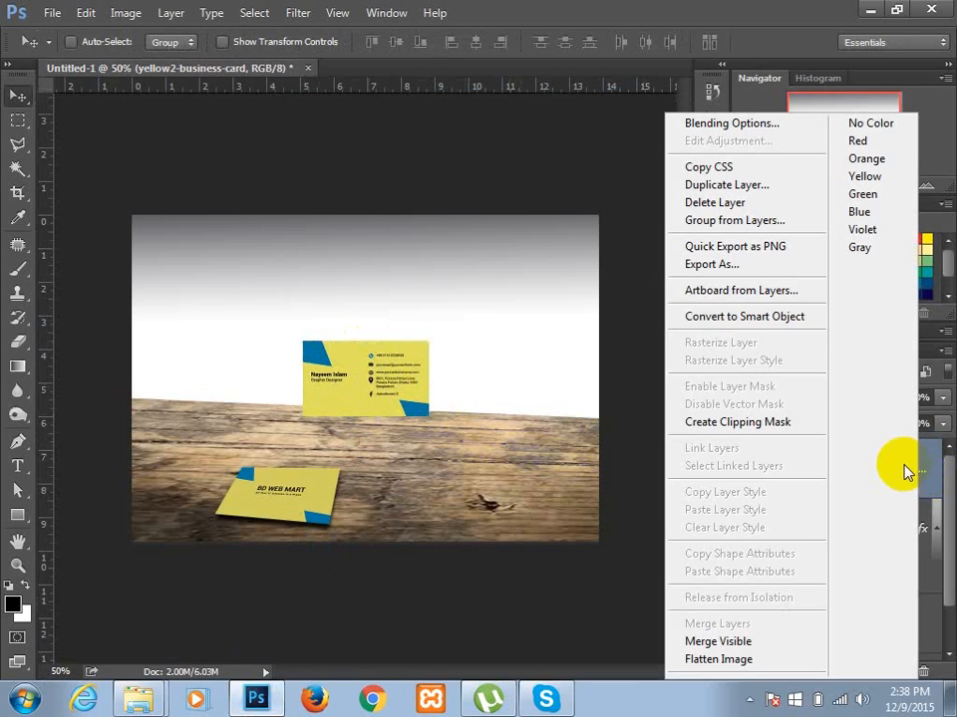
click(776, 317)
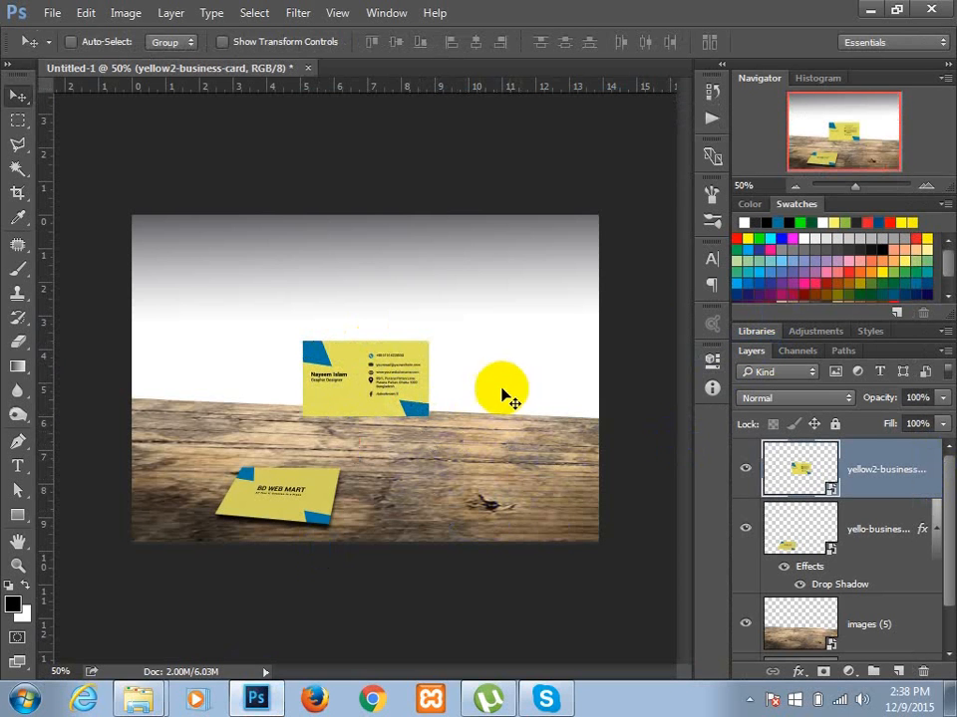
Move the yellow2 card onto the tabletop to the right of the first card and rotate it about 23° clockwise
drag(395, 383, 448, 481)
key(ctrl)
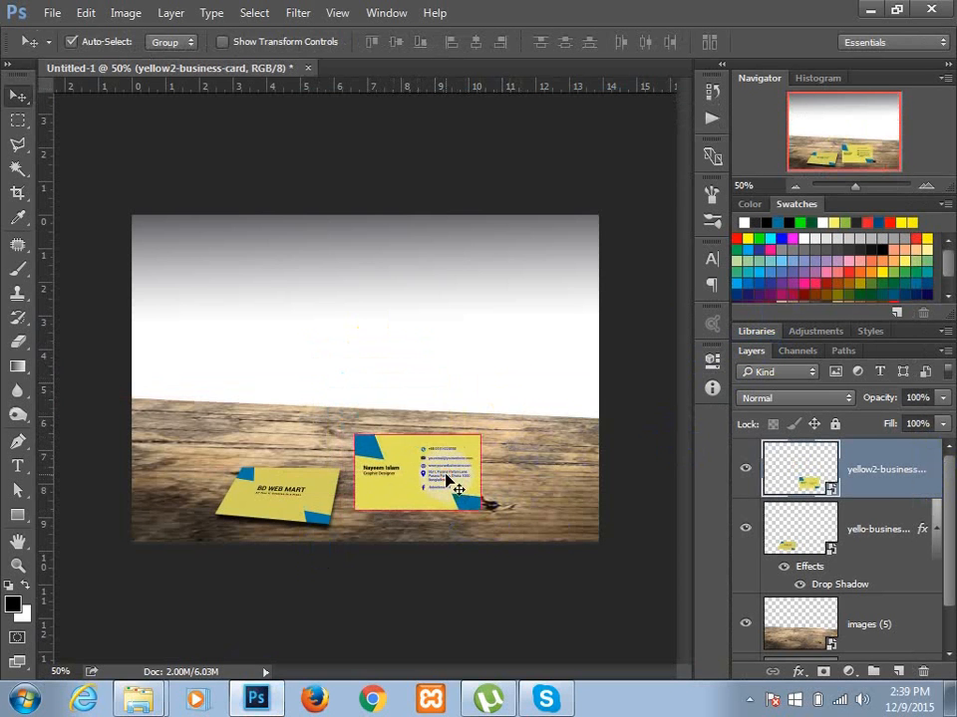
key(ctrl+t)
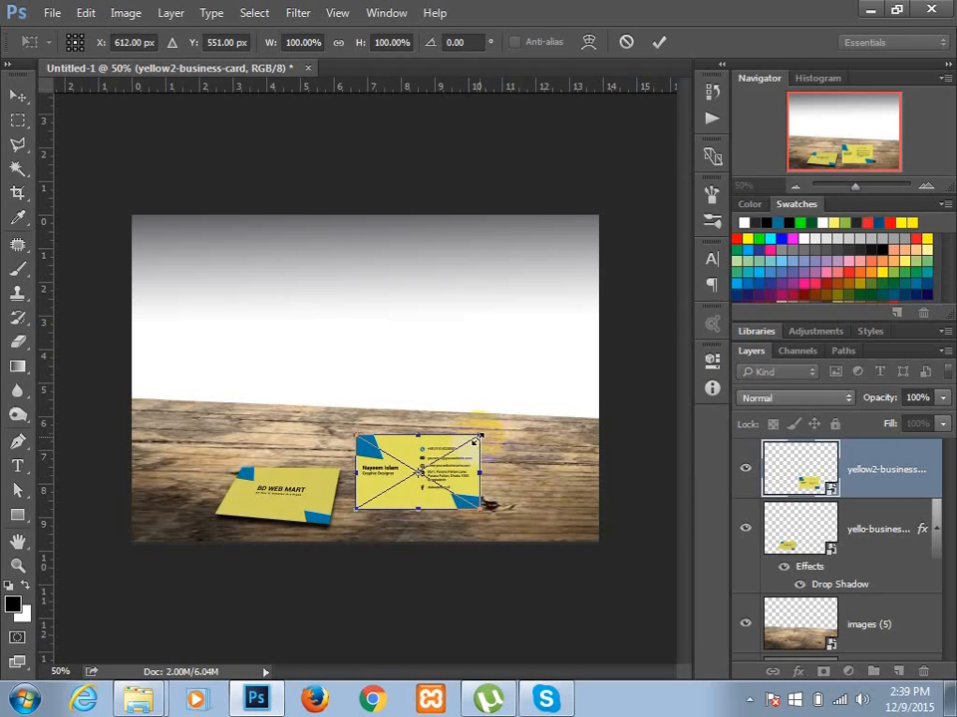
drag(492, 416, 492, 415)
drag(500, 450, 500, 453)
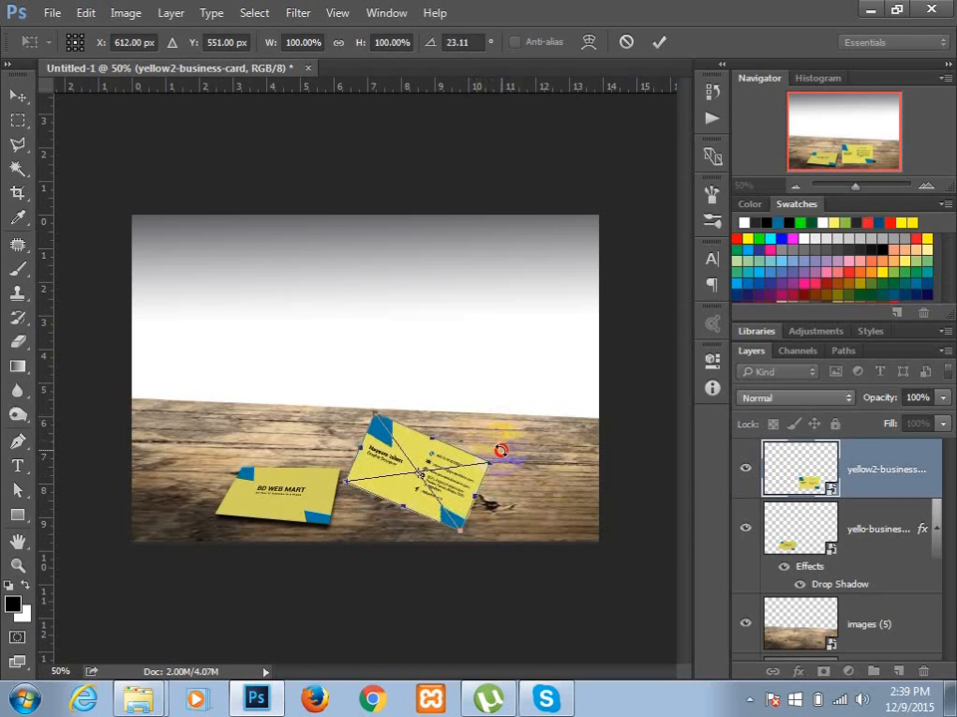
Distort the yellow2 card's back, front and right corners inward so it lies flat in the tabletop's perspective
drag(388, 446, 395, 459)
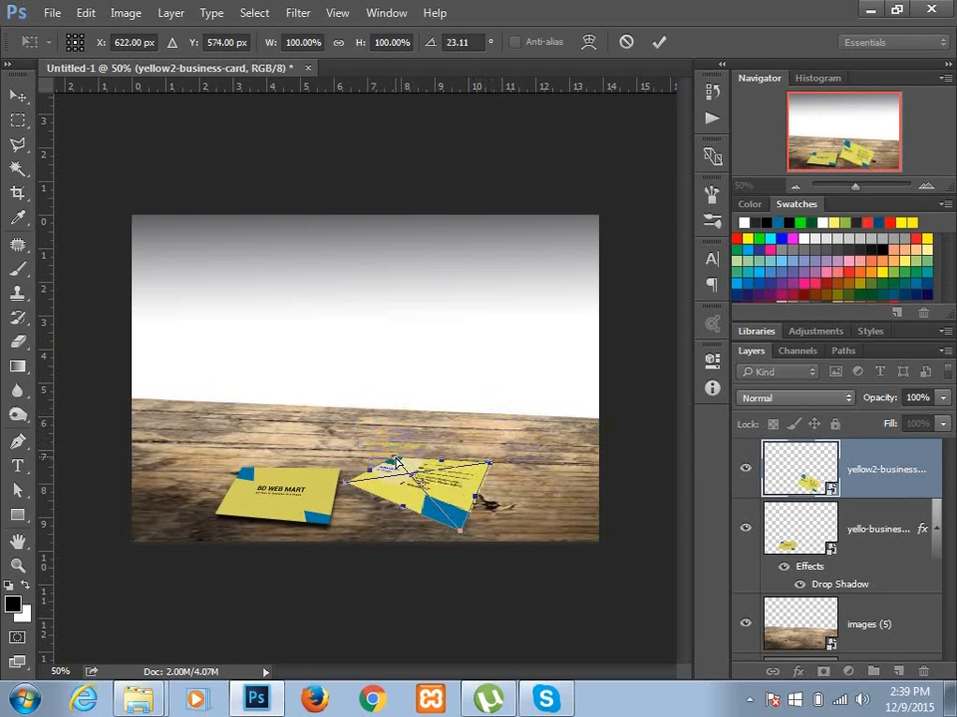
drag(463, 539, 434, 497)
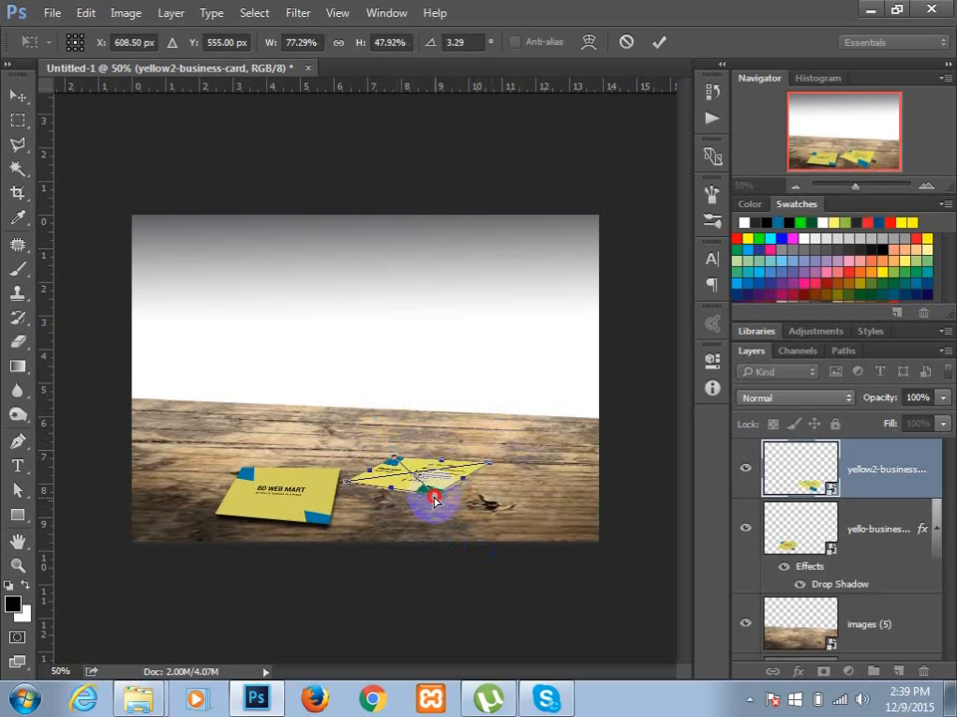
drag(492, 467, 480, 465)
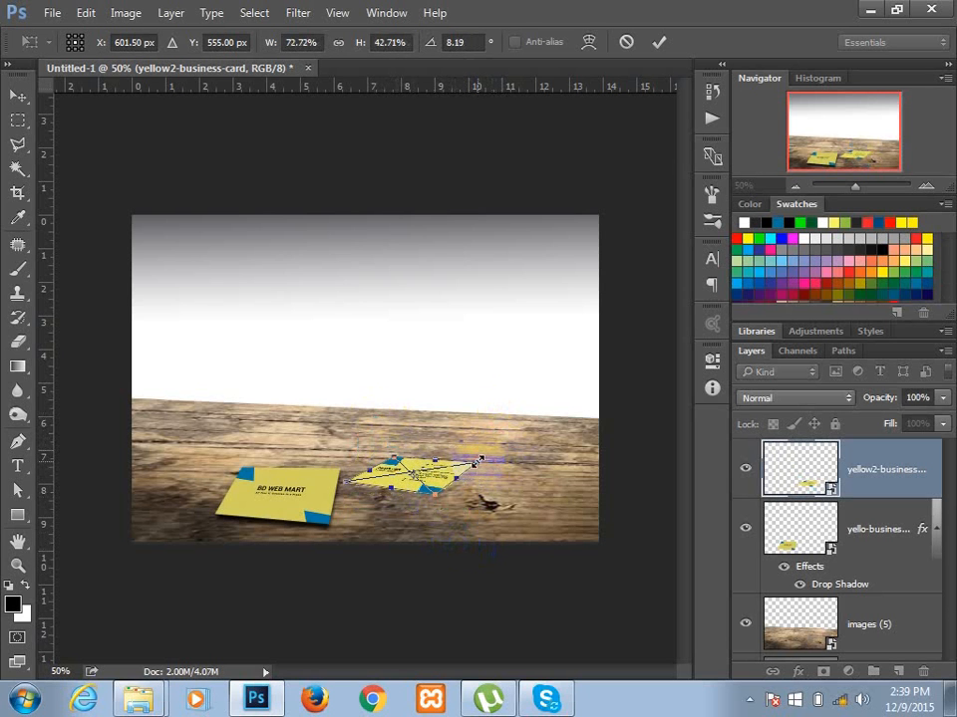
key(Return)
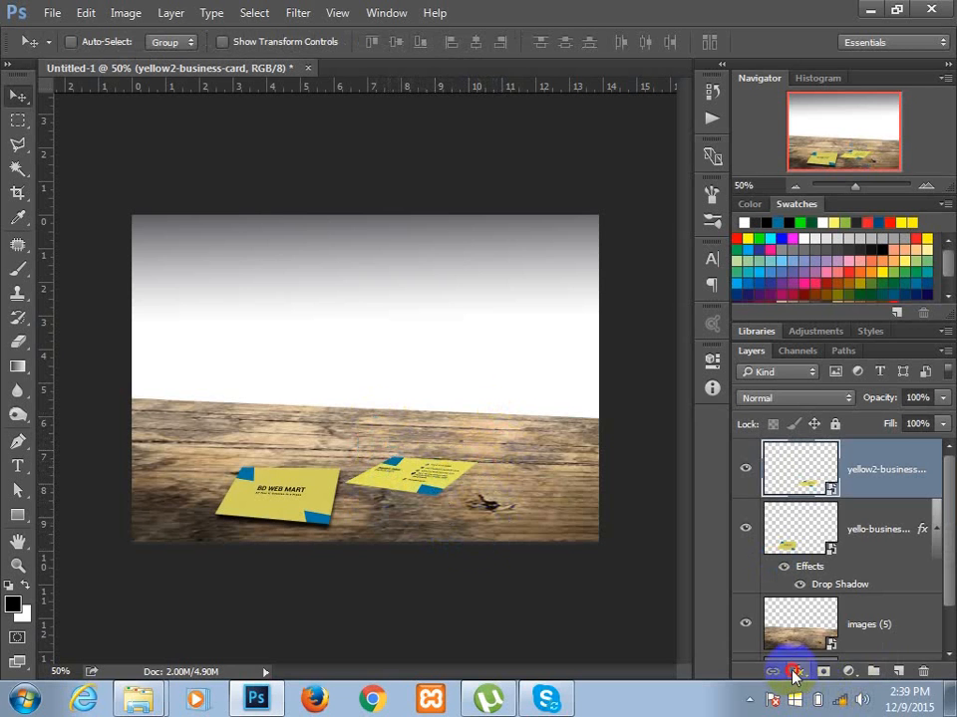
Add a drop shadow to the yellow2 card with 91% opacity, 13 px distance, 2% spread and 9 px size
click(795, 674)
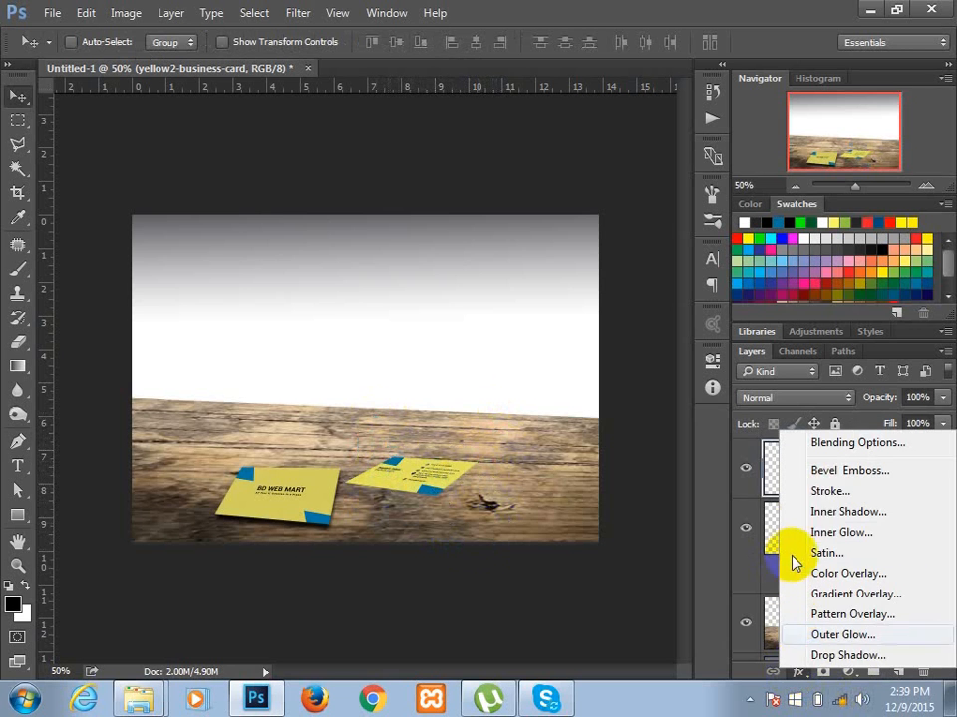
click(869, 657)
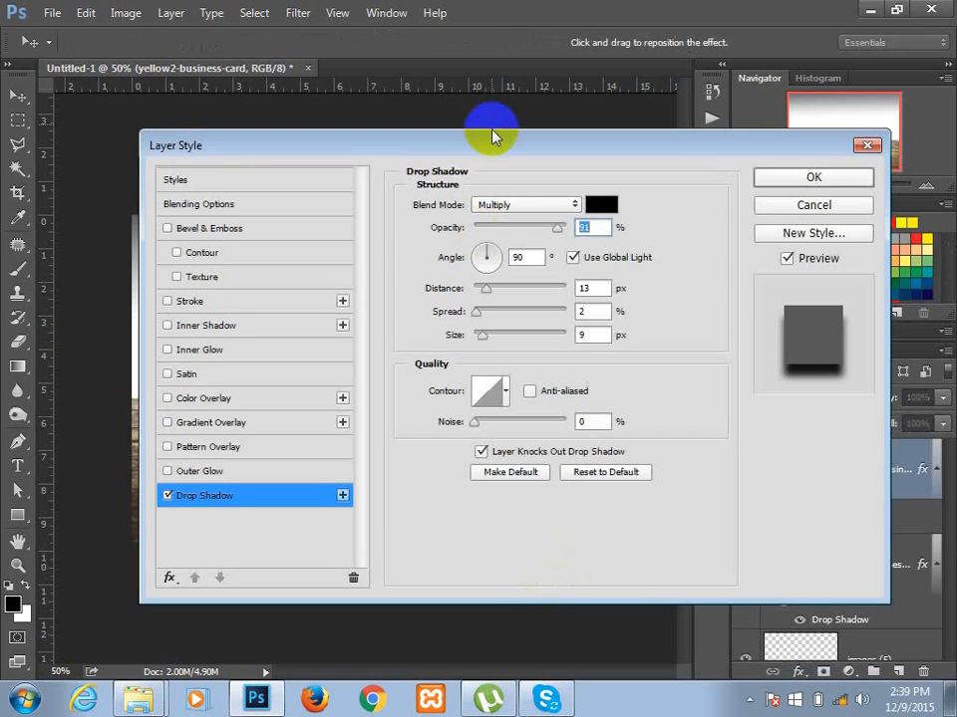
drag(897, 118, 679, 134)
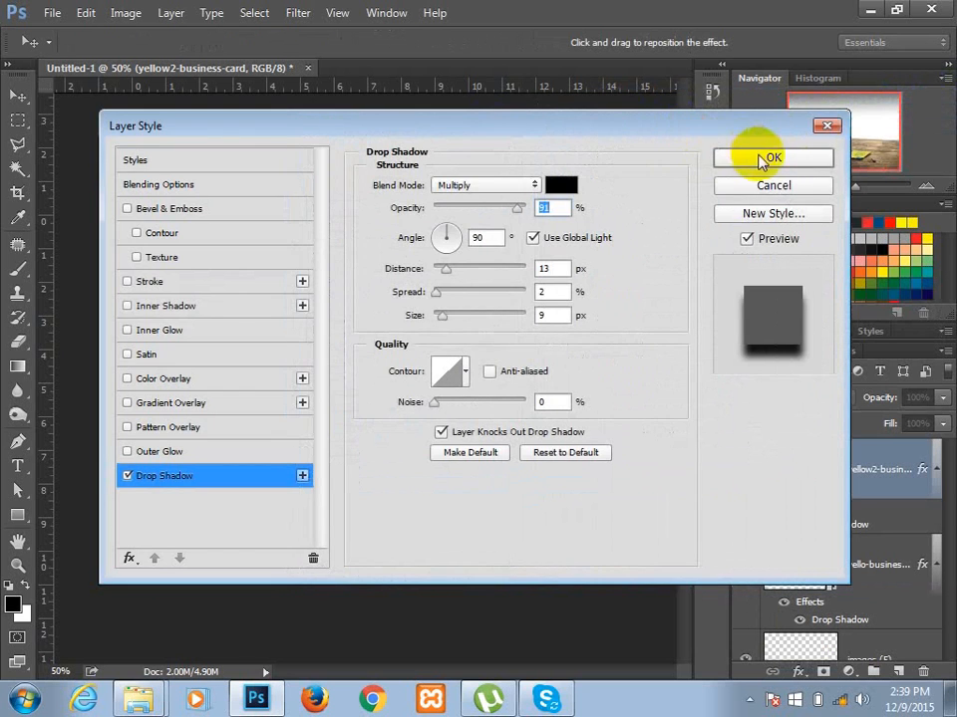
click(764, 155)
Move the yellow2 card up and left so it overlaps the first card's corner, and distort its front and back corners outward
drag(413, 481, 384, 461)
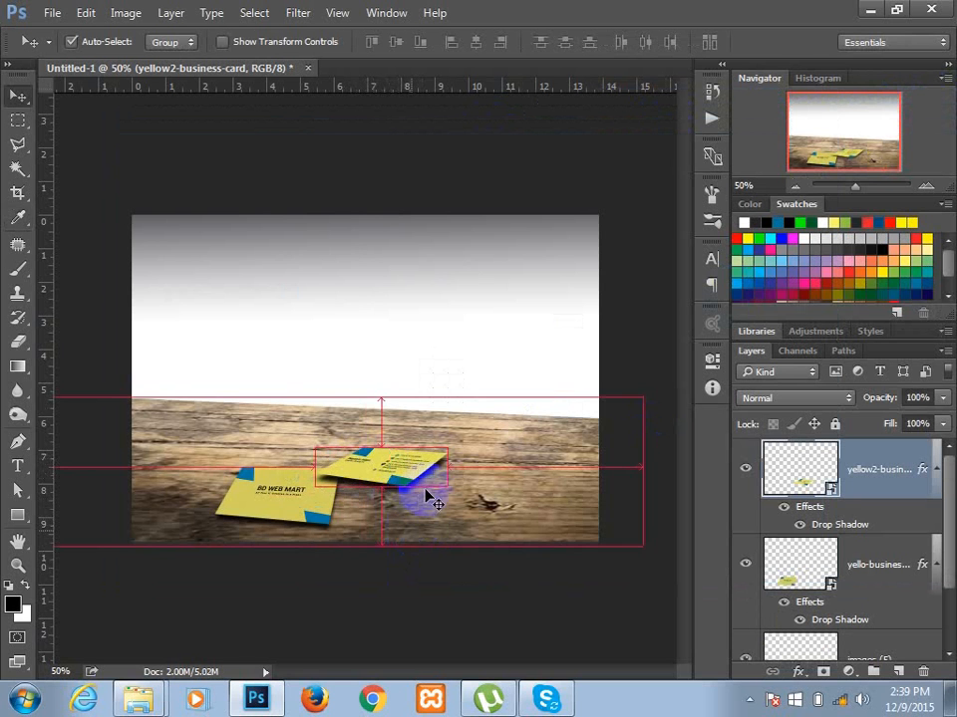
key(ctrl+t)
drag(459, 446, 458, 448)
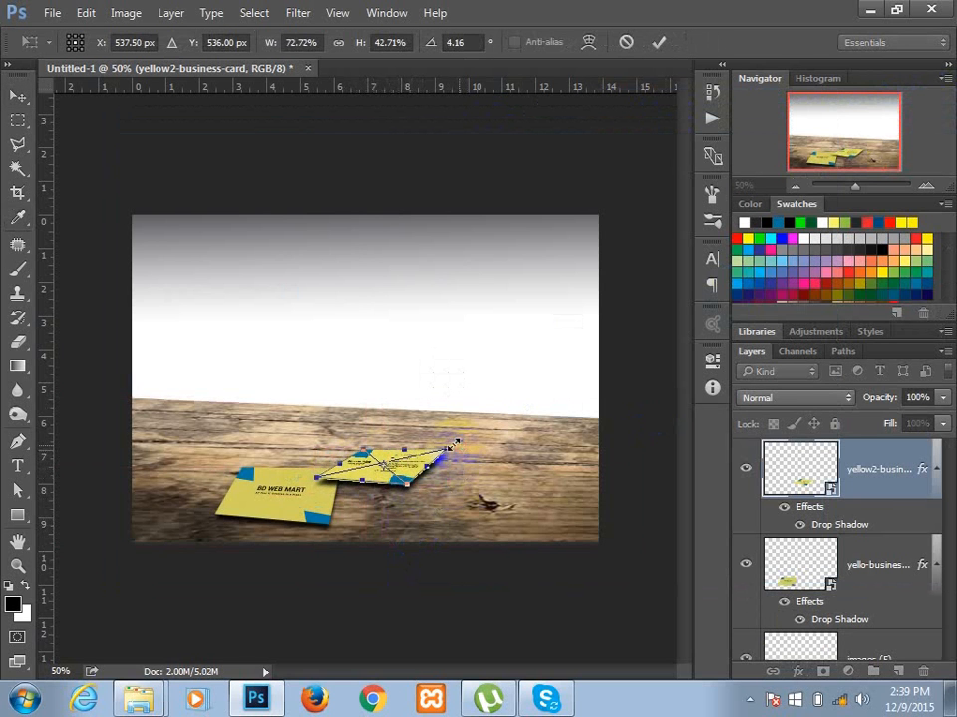
click(385, 488)
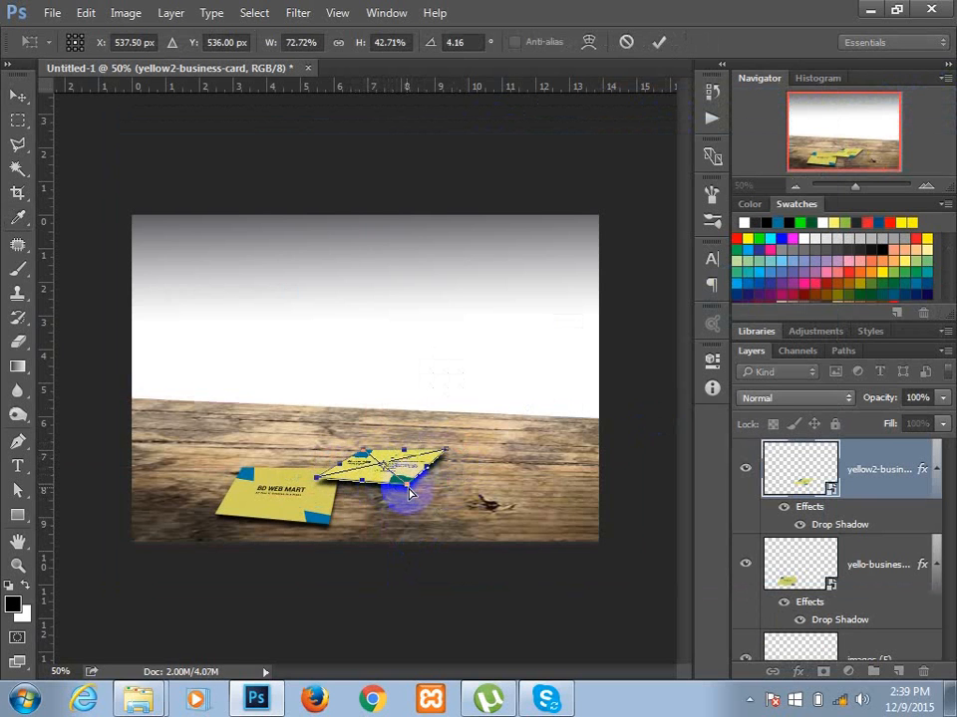
drag(411, 501, 409, 497)
drag(364, 456, 361, 445)
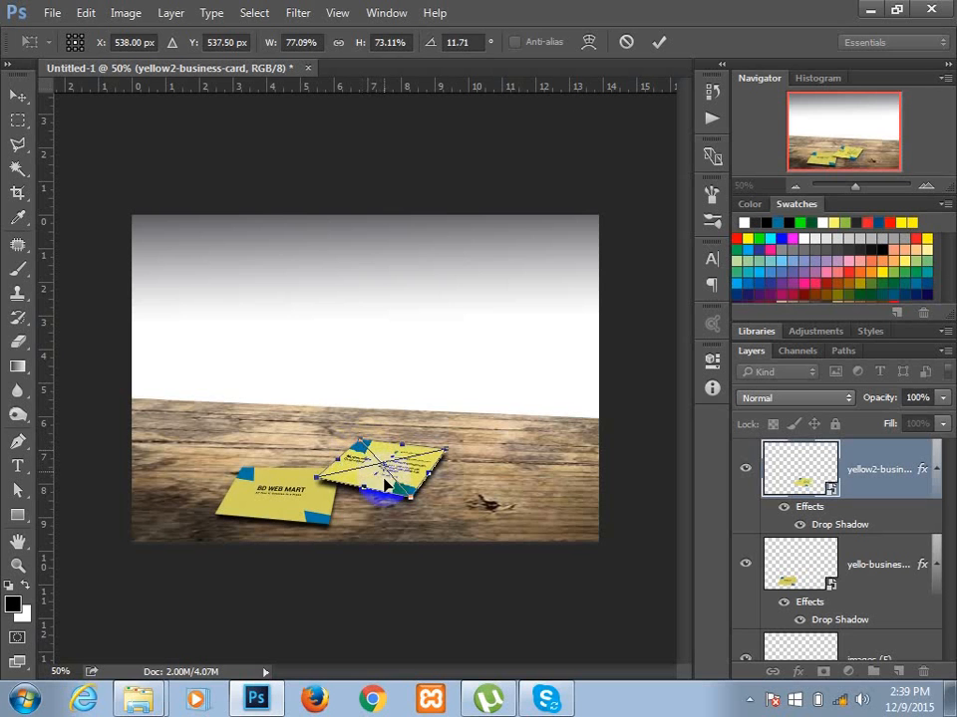
key(Return)
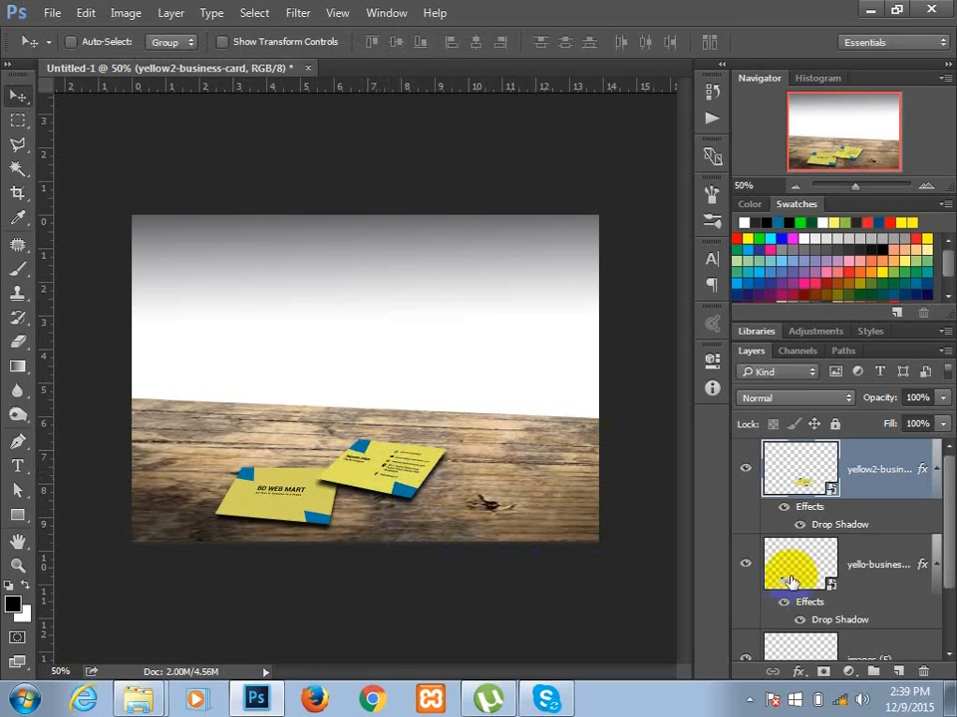
Set the yellow2 card's drop shadow distance to 7 px
double_click(807, 514)
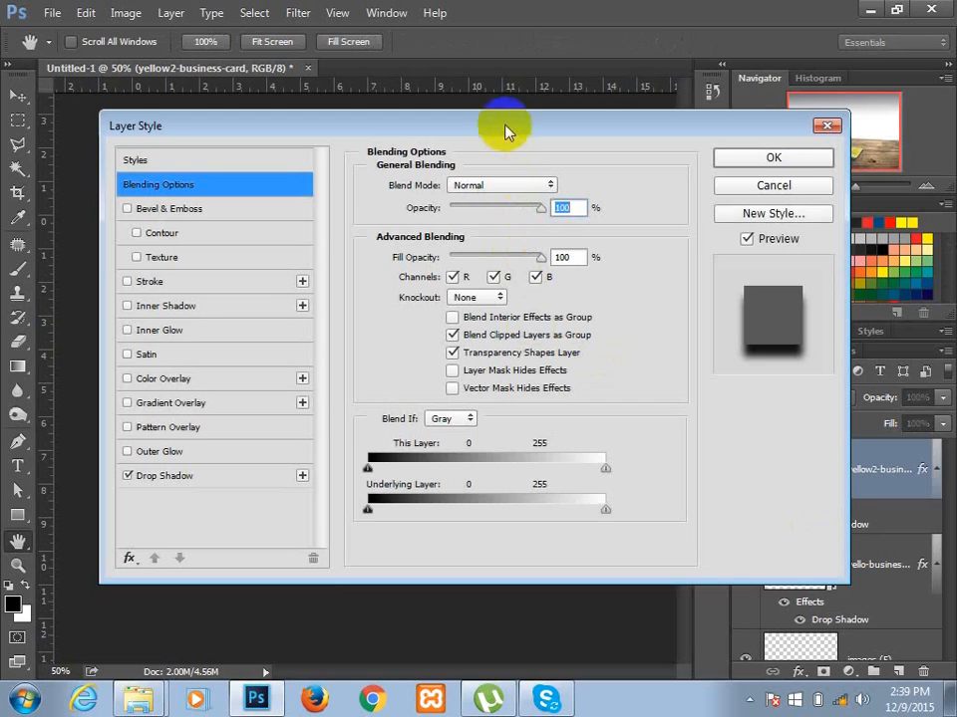
drag(504, 130, 813, 117)
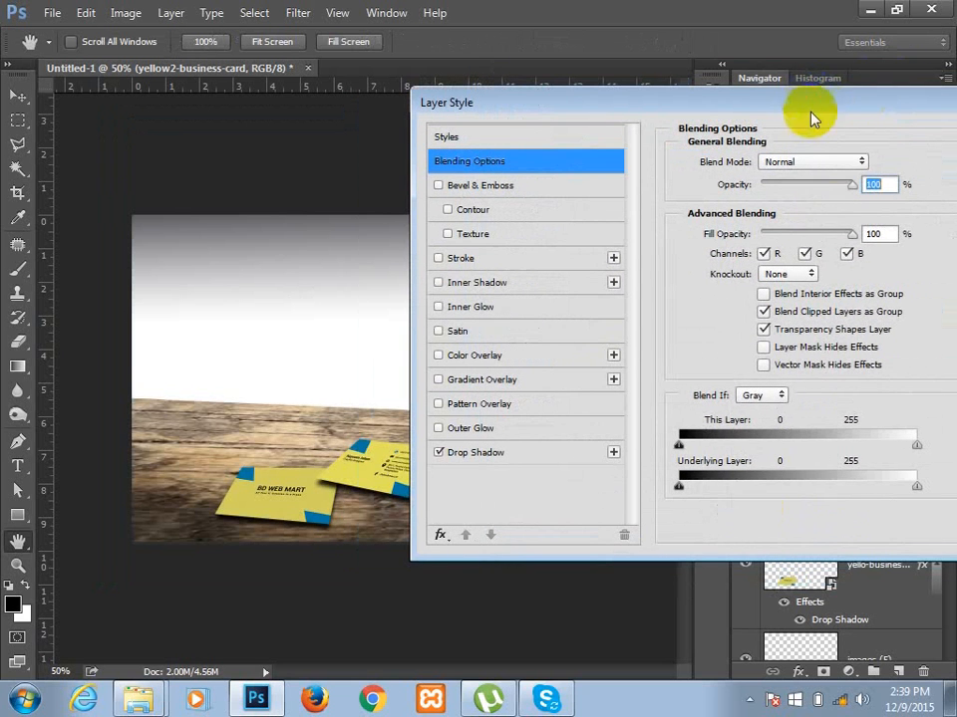
click(577, 450)
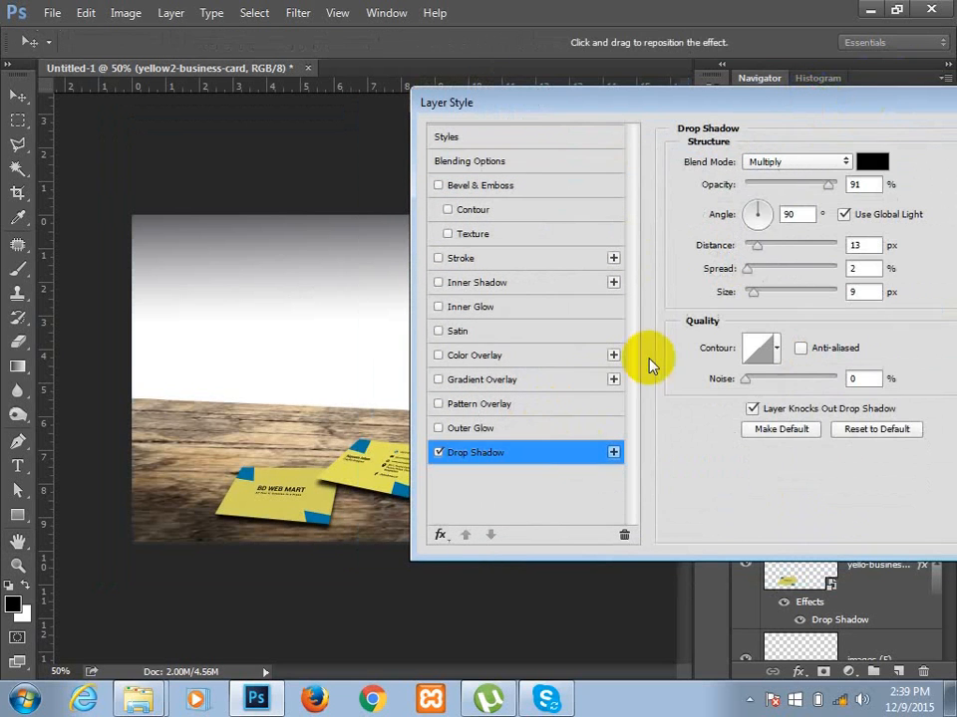
drag(759, 248, 752, 252)
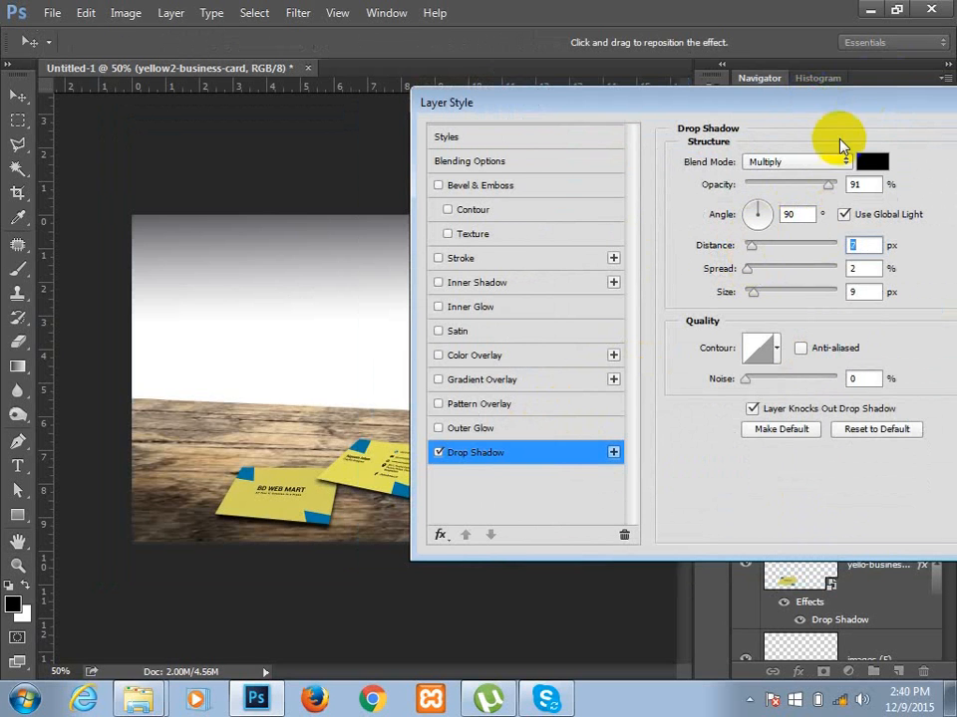
drag(819, 108, 461, 127)
click(719, 158)
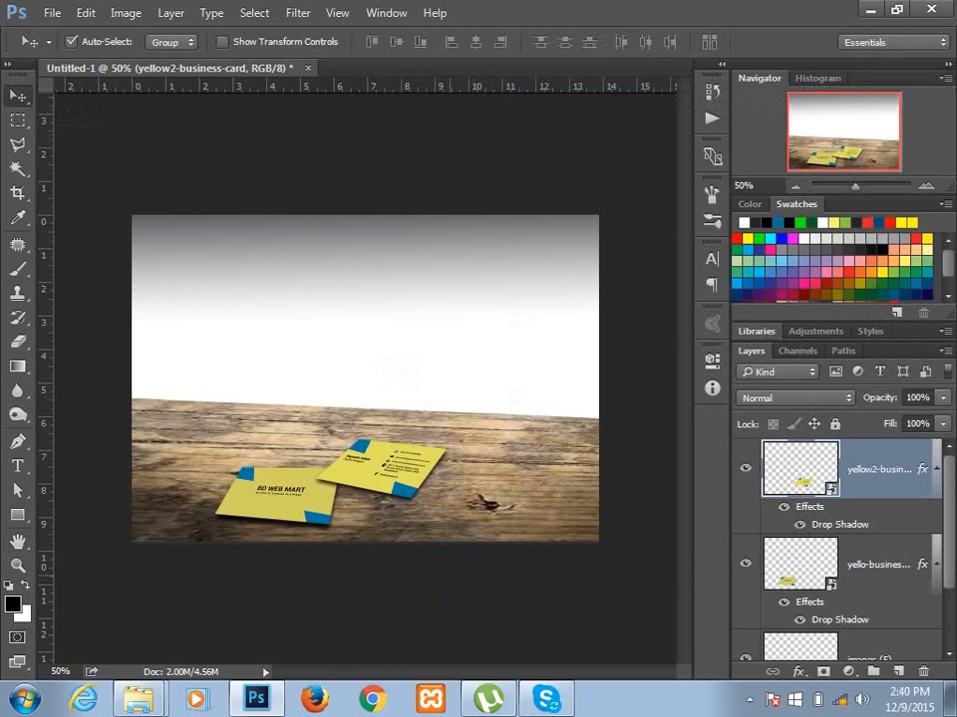
Save the mock-up as a PSD file named mock-up-2 in the corporate-business-card folder, with maximized compatibility
key(ctrl+s)
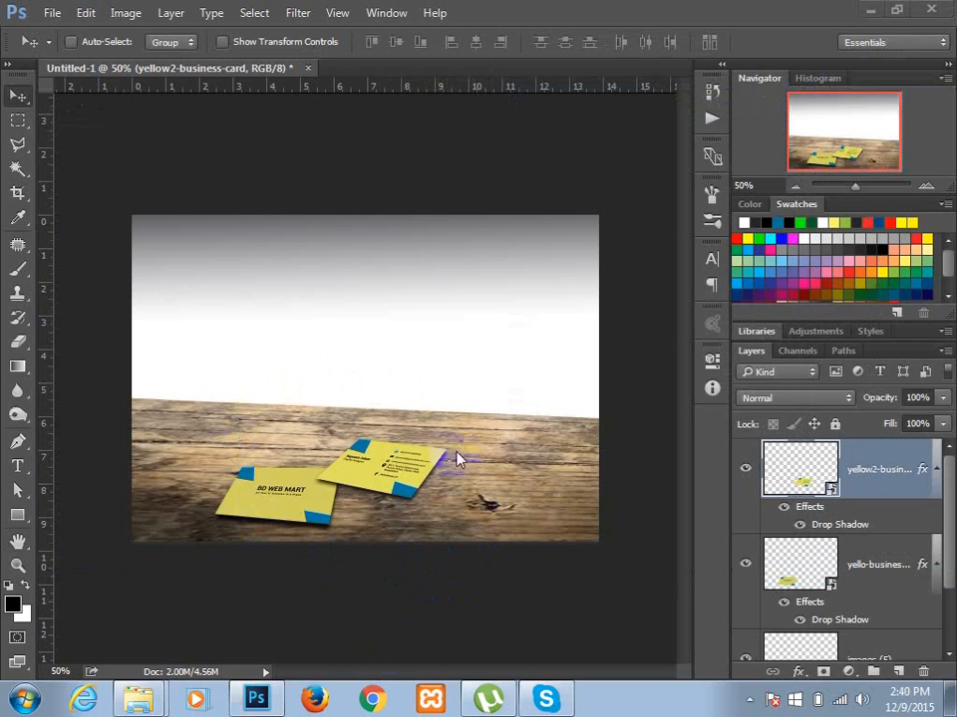
click(49, 14)
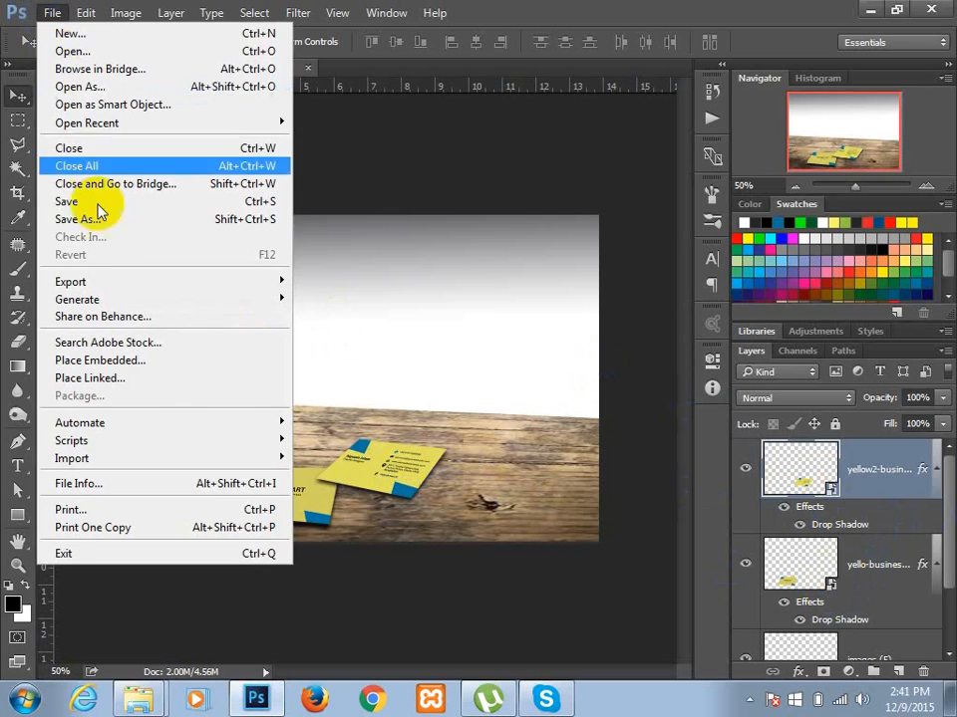
click(110, 220)
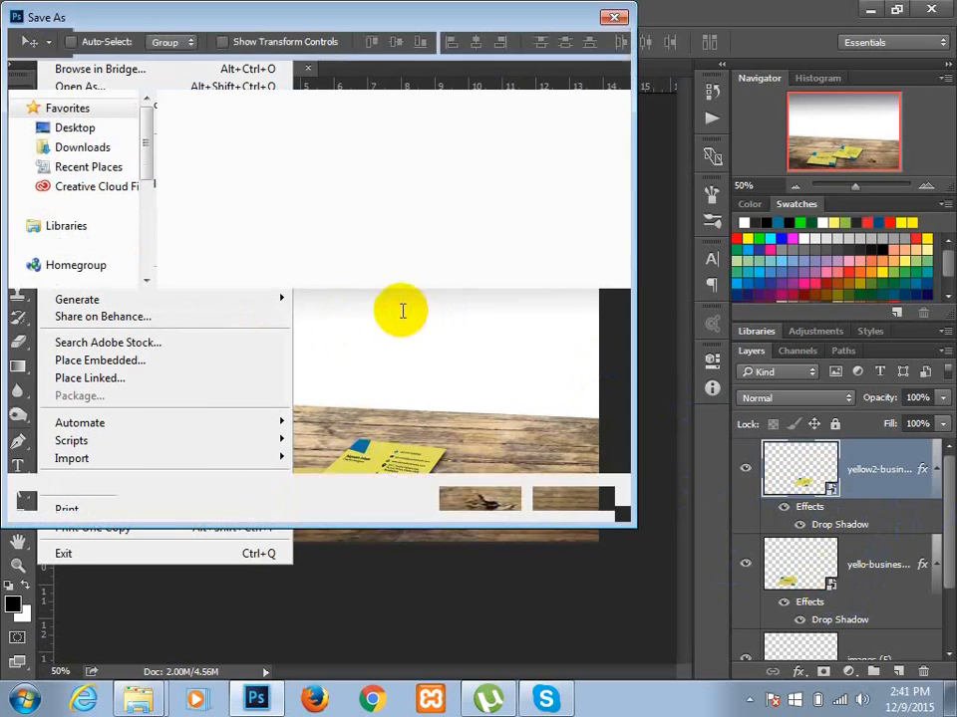
text(mock-up-2)
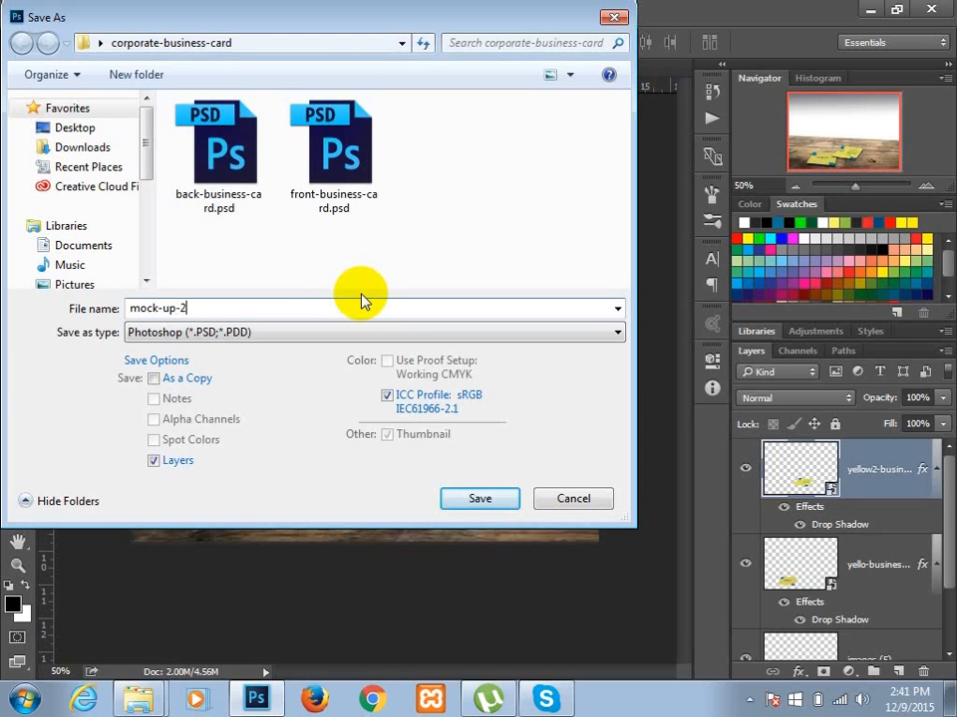
click(482, 506)
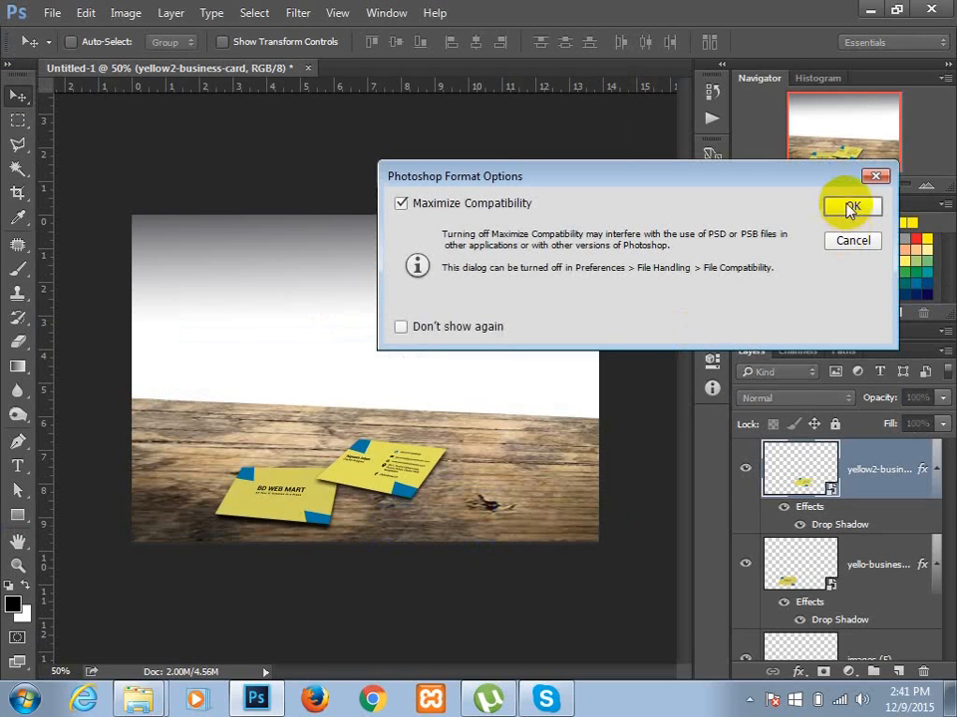
click(849, 207)
click(358, 403)
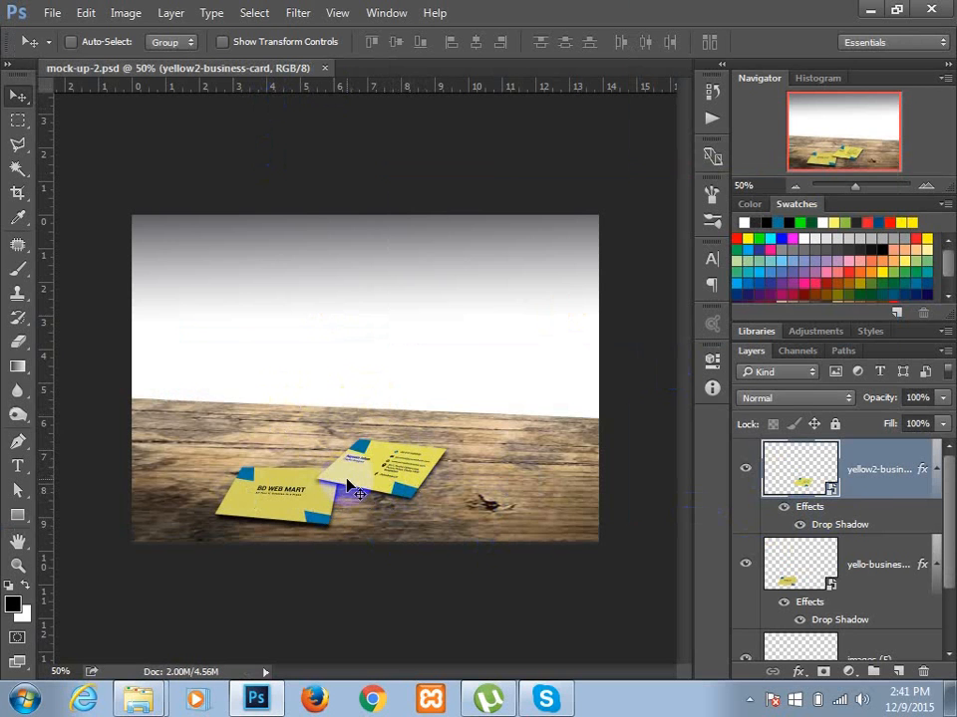
Place back-business-card.jpg over the design inside the first card's smart object, and save and close the smart object
click(827, 595)
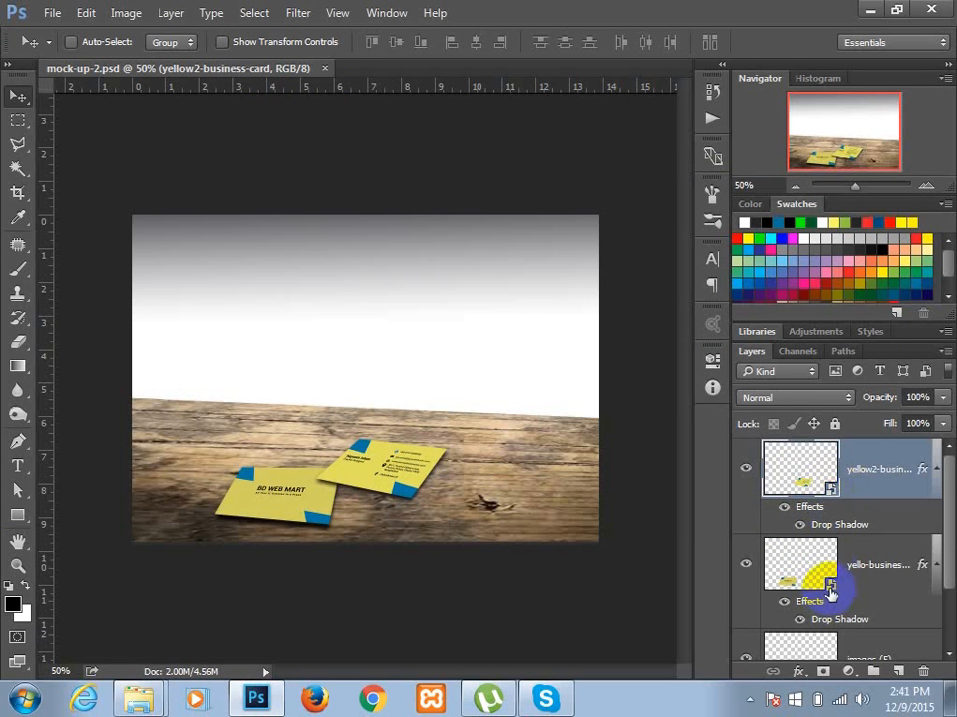
double_click(829, 592)
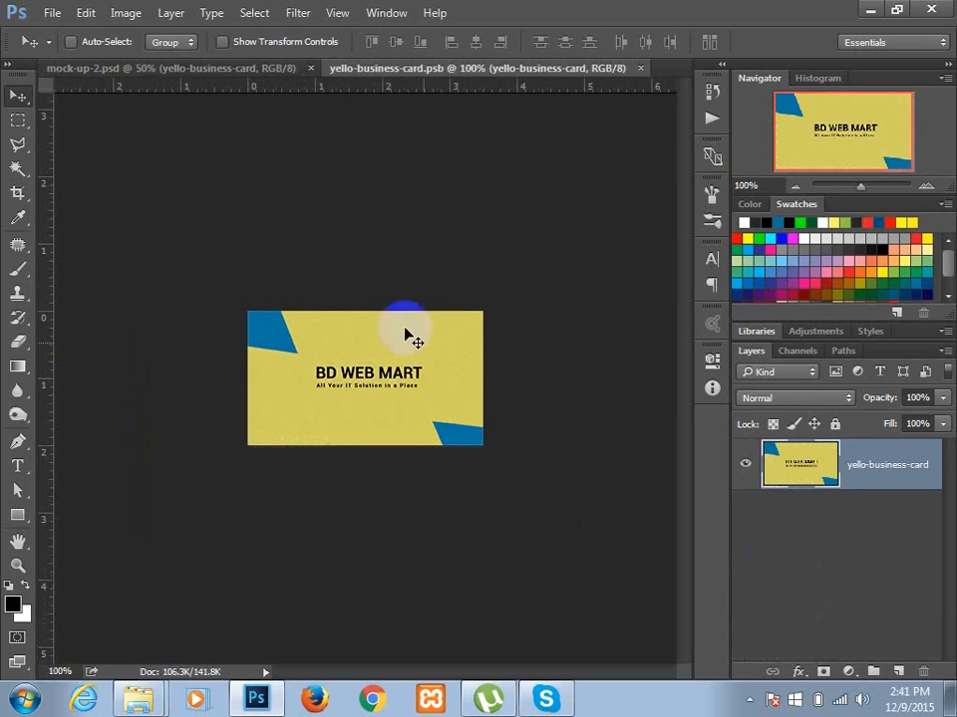
click(868, 8)
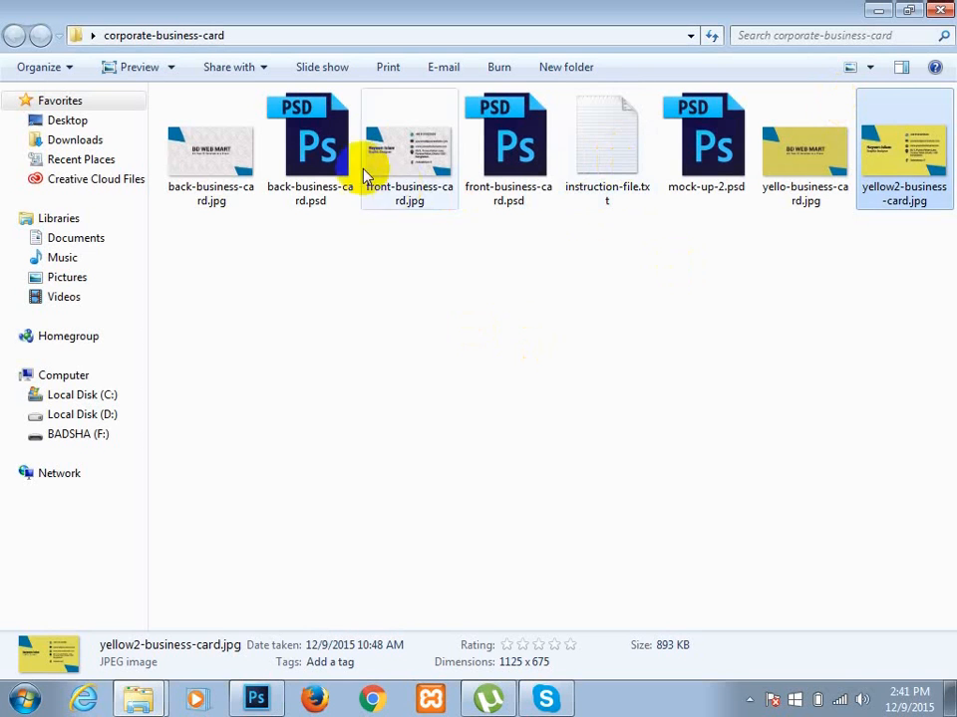
click(209, 154)
click(257, 700)
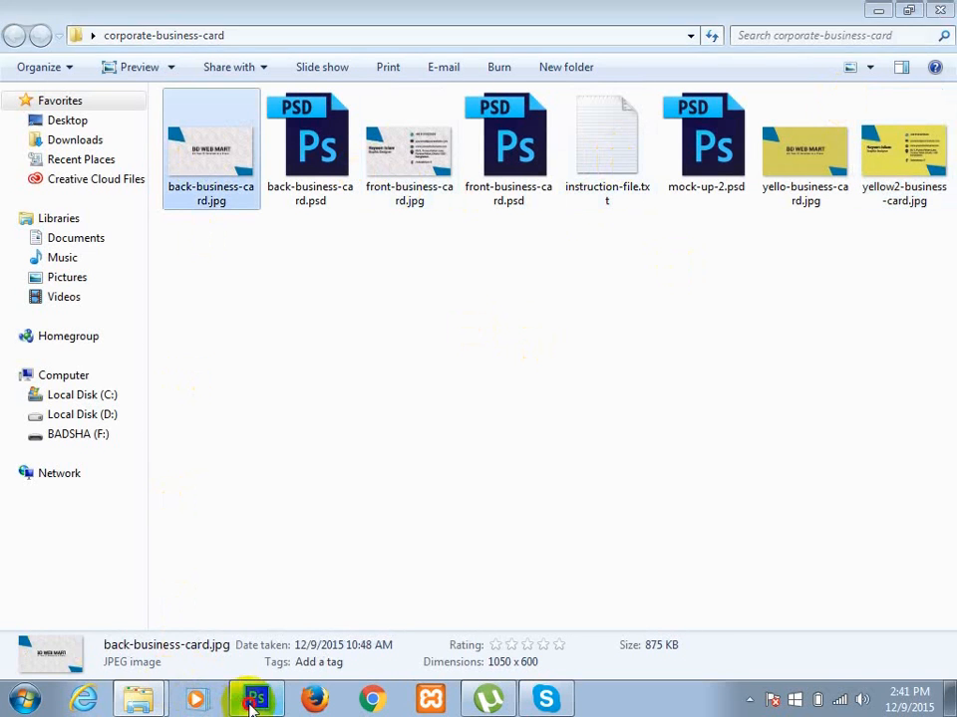
drag(306, 596, 375, 455)
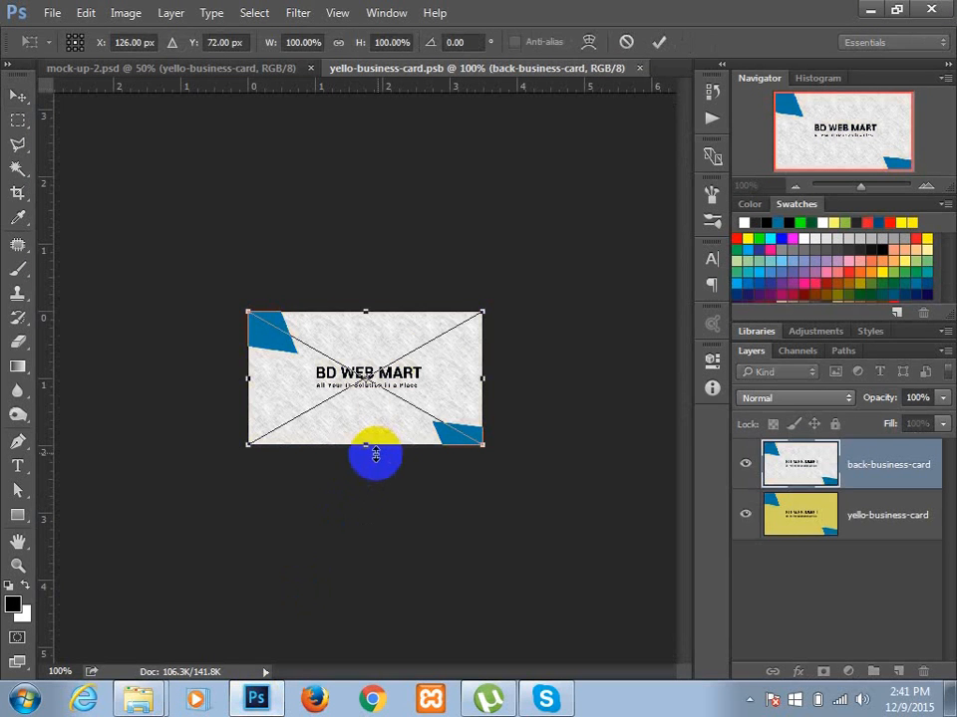
click(658, 43)
click(643, 68)
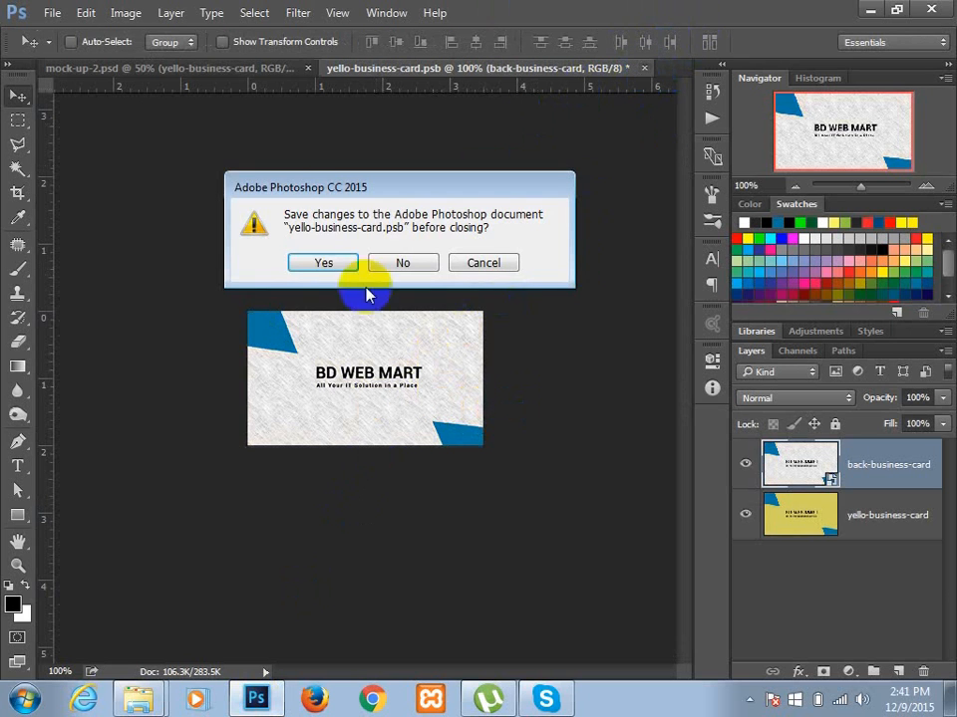
click(324, 262)
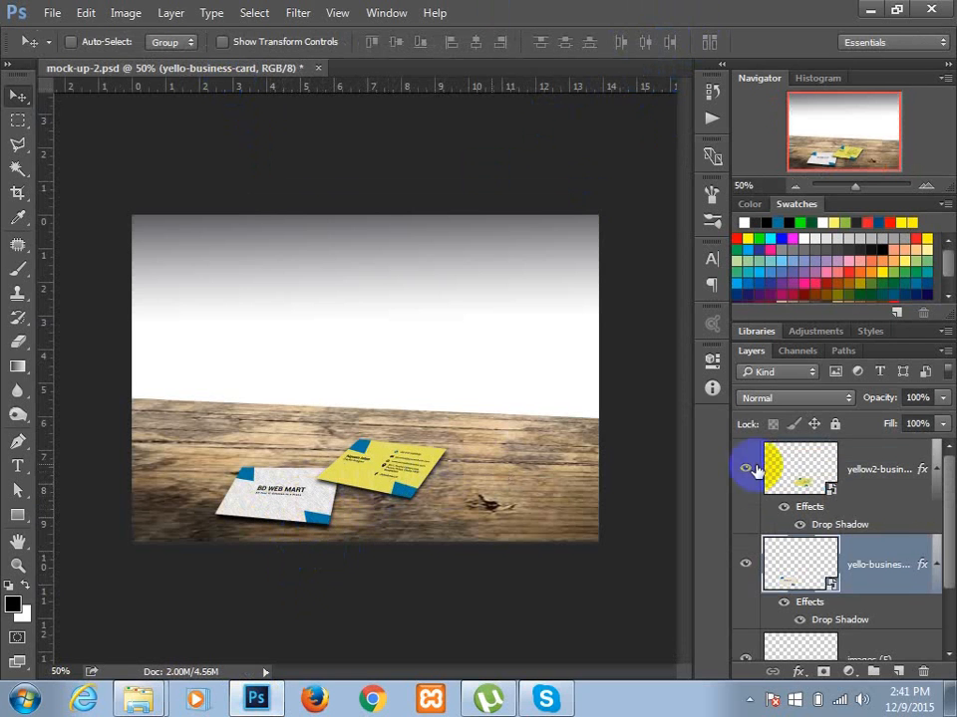
Open the second card's smart object and place front-business-card.jpg from the corporate-business-card folder into it
double_click(833, 495)
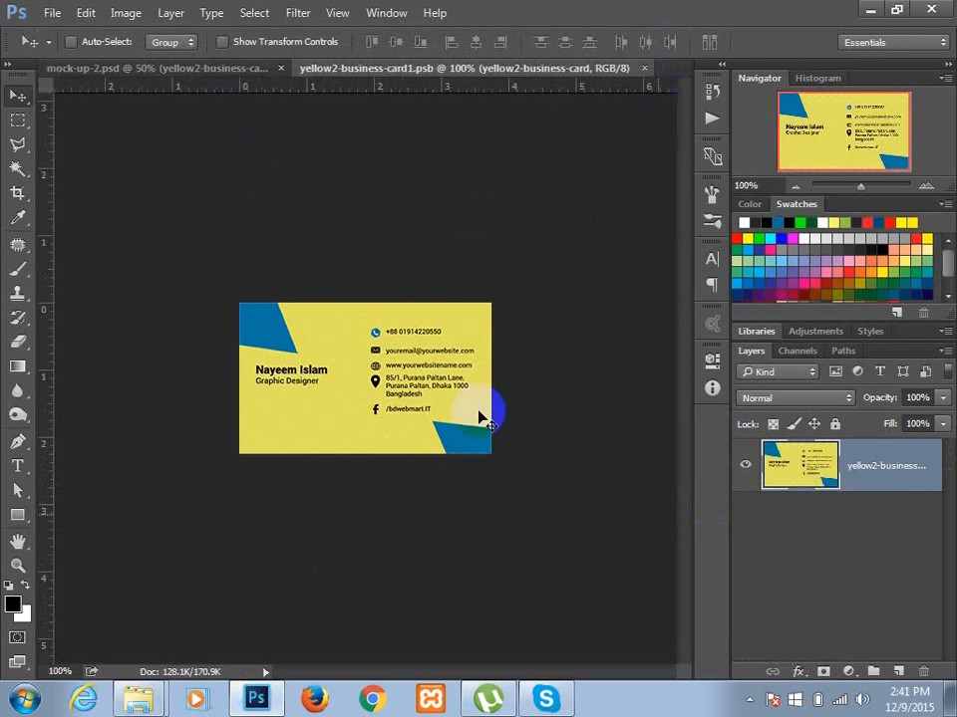
click(870, 10)
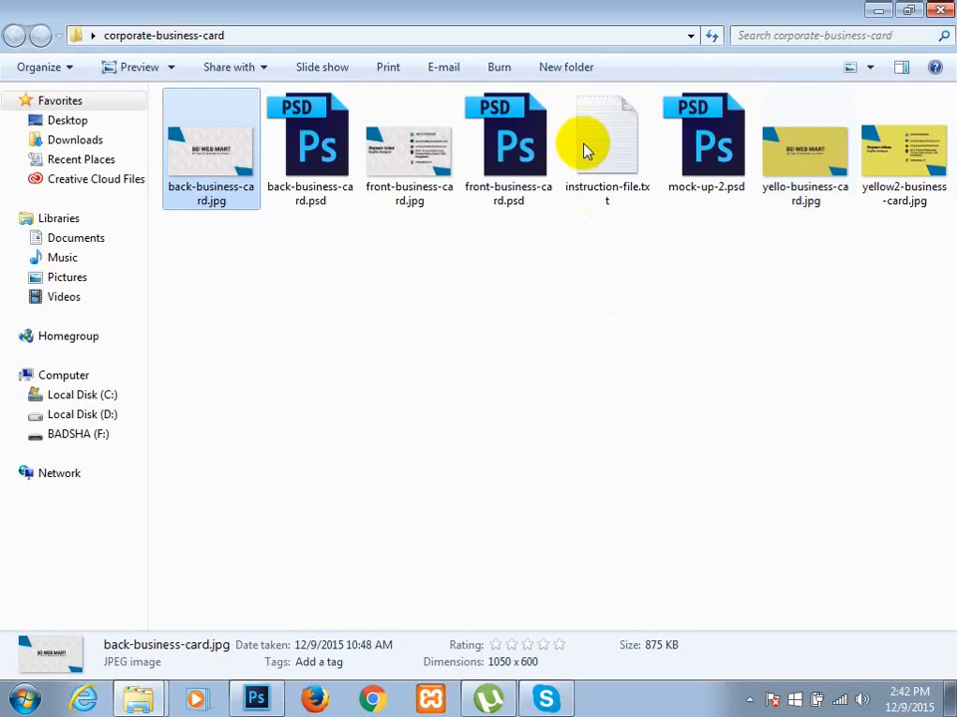
click(414, 159)
click(257, 701)
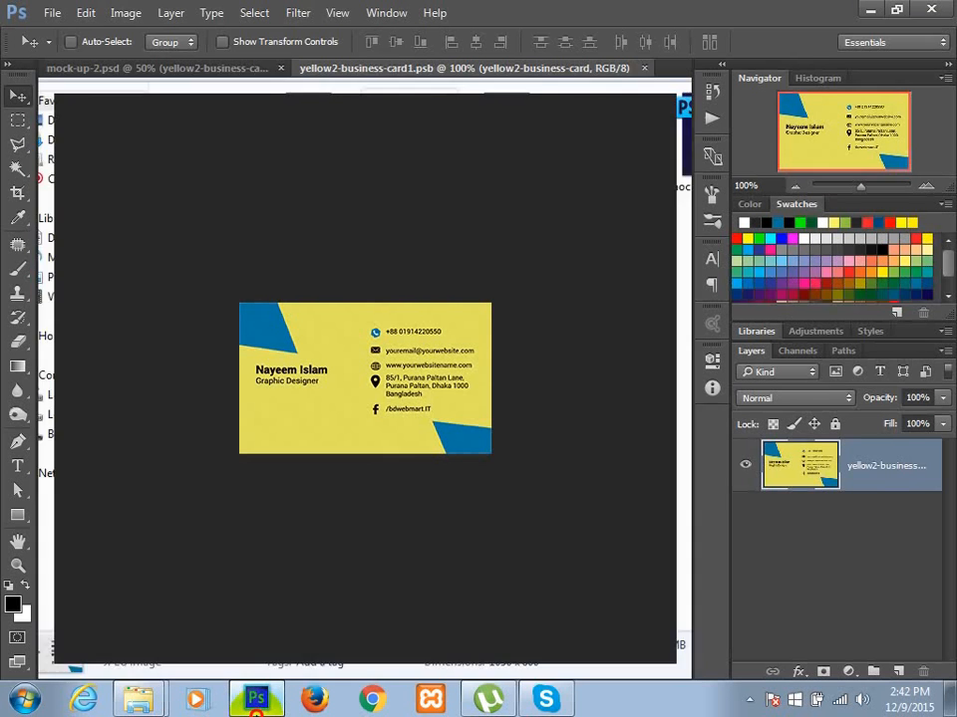
drag(385, 435, 383, 412)
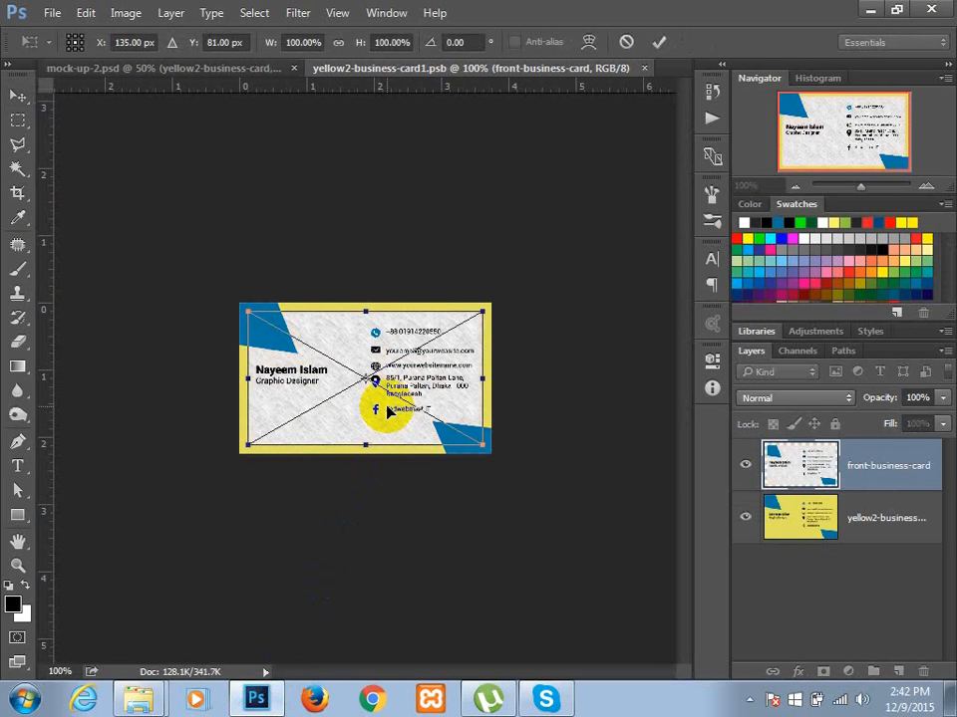
Scale the placed front-business-card to about 114% so it covers the yellow design, and save and close the smart object
drag(248, 313, 230, 301)
drag(483, 446, 499, 455)
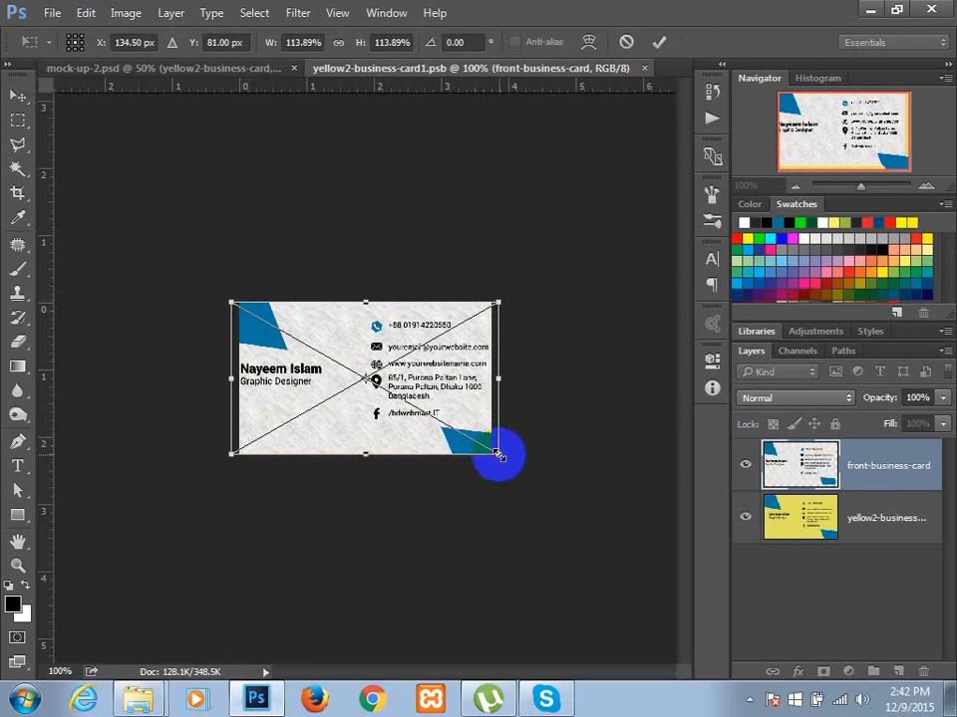
key(Return)
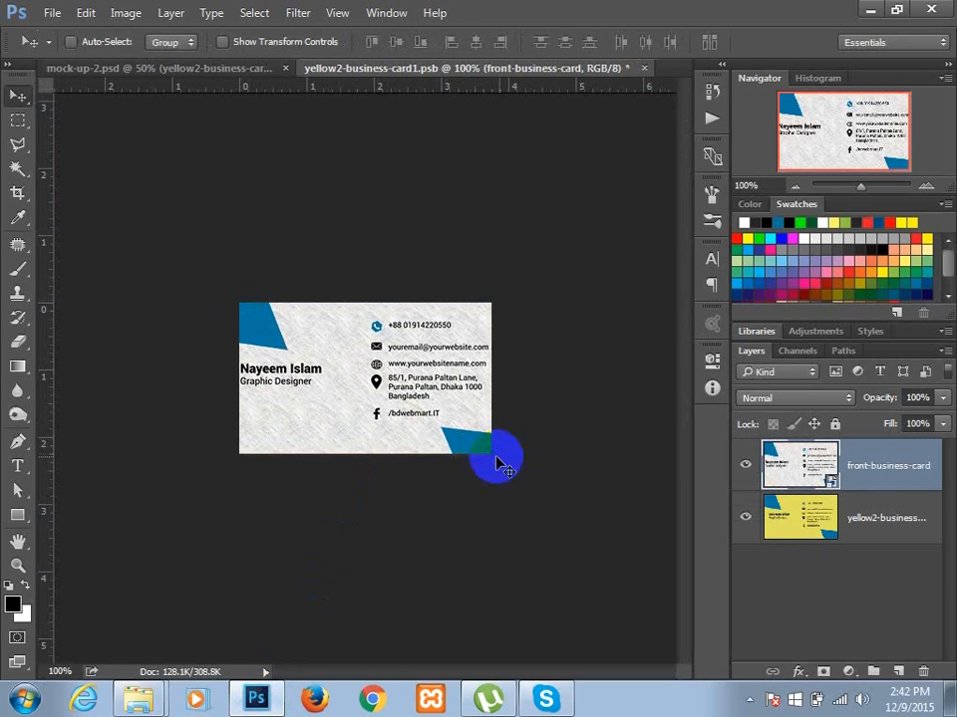
key(ctrl+s)
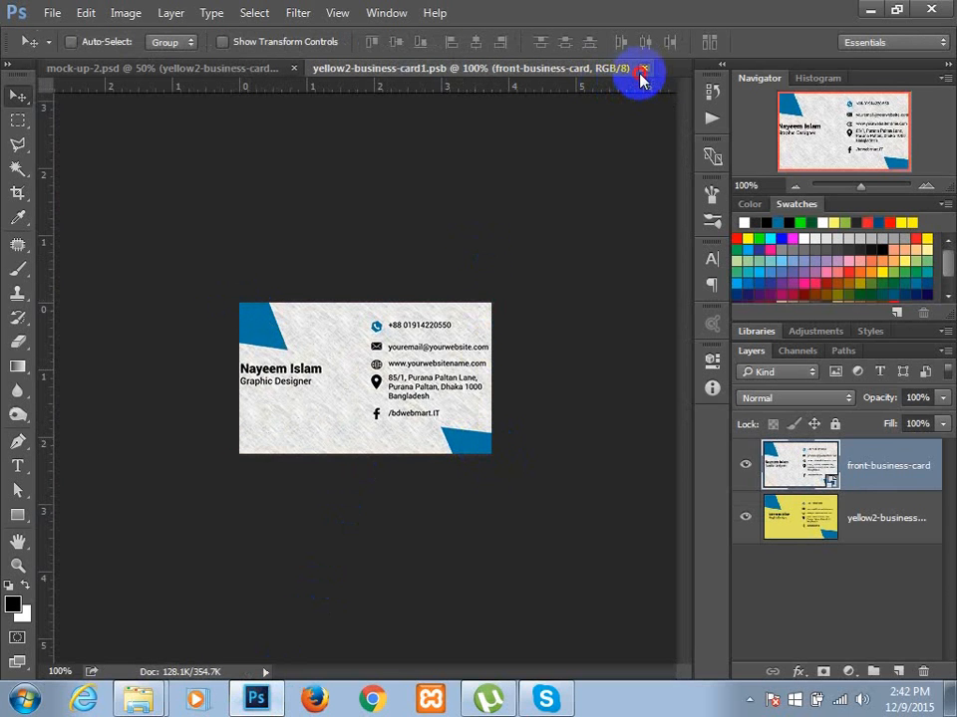
click(643, 69)
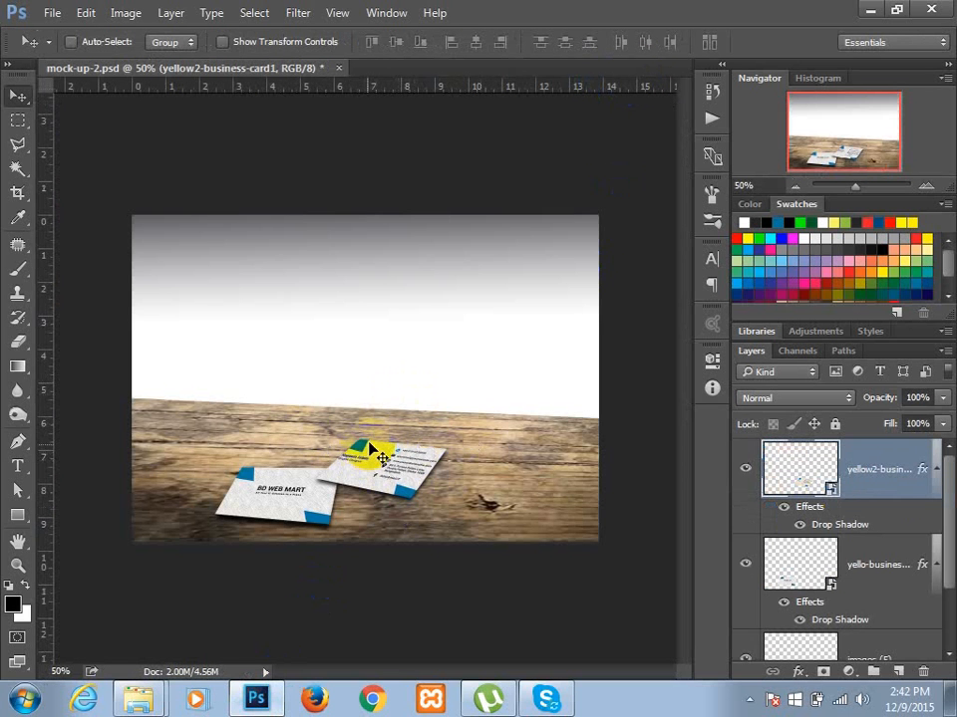
Save a copy of the mock-up as a JPEG named business-card-mock-up in the corporate-business-card folder, at maximum quality 12 with the Progressive format
click(49, 12)
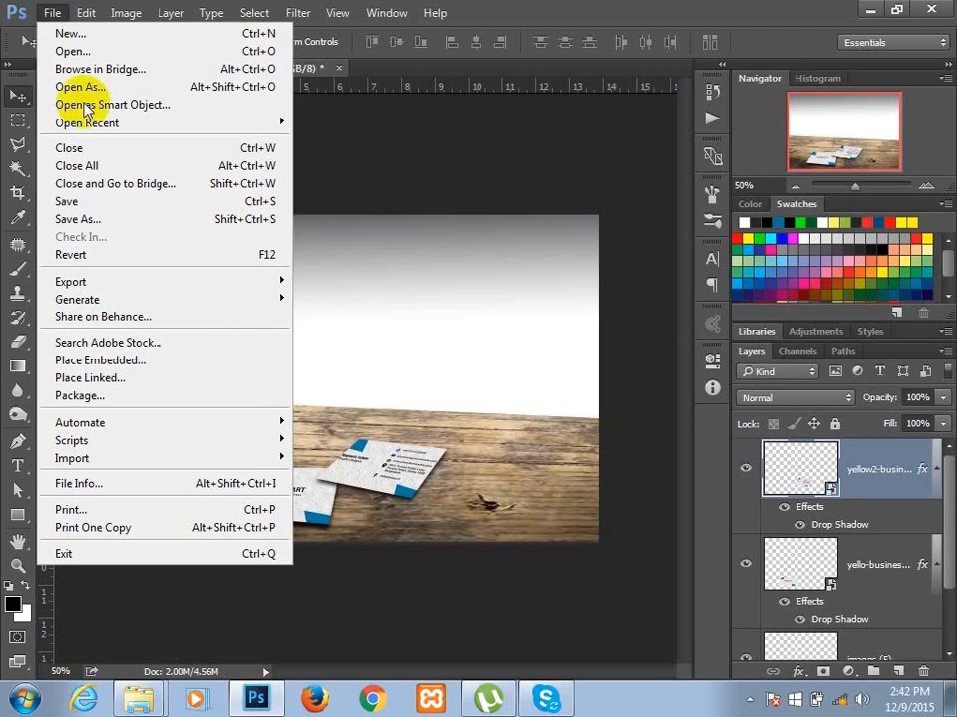
click(130, 220)
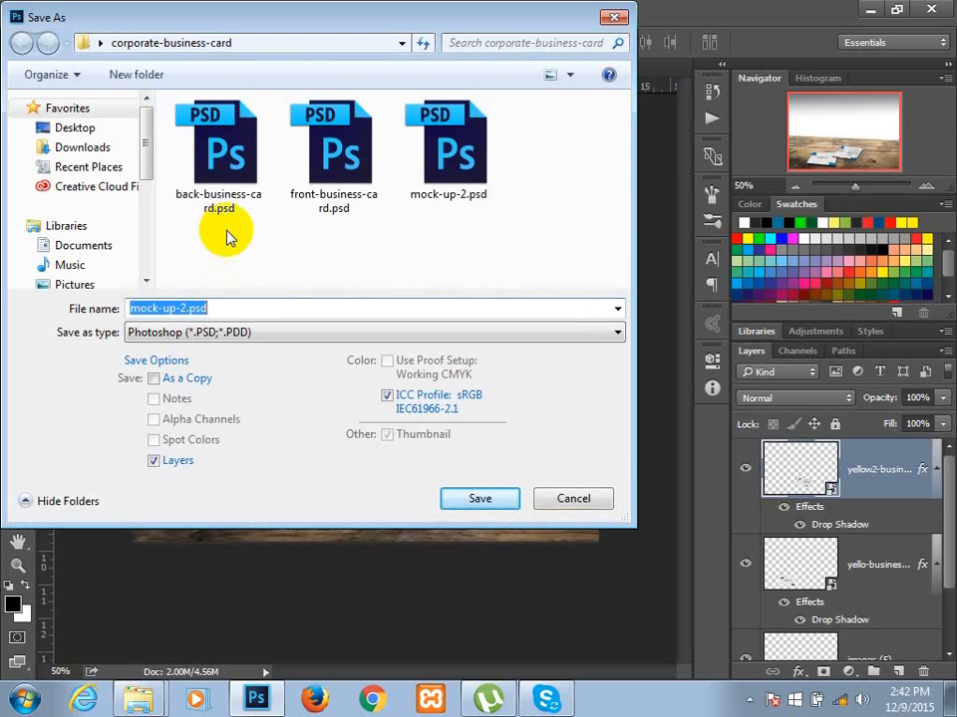
text(busines)
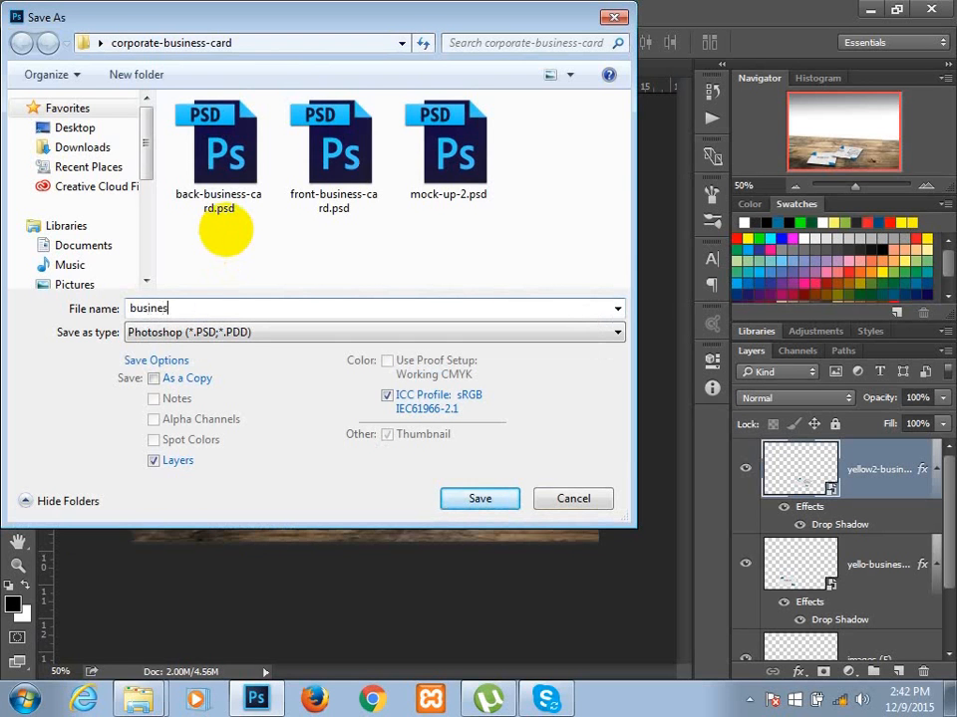
text(s-card-mock-up)
key(Tab)
key(j)
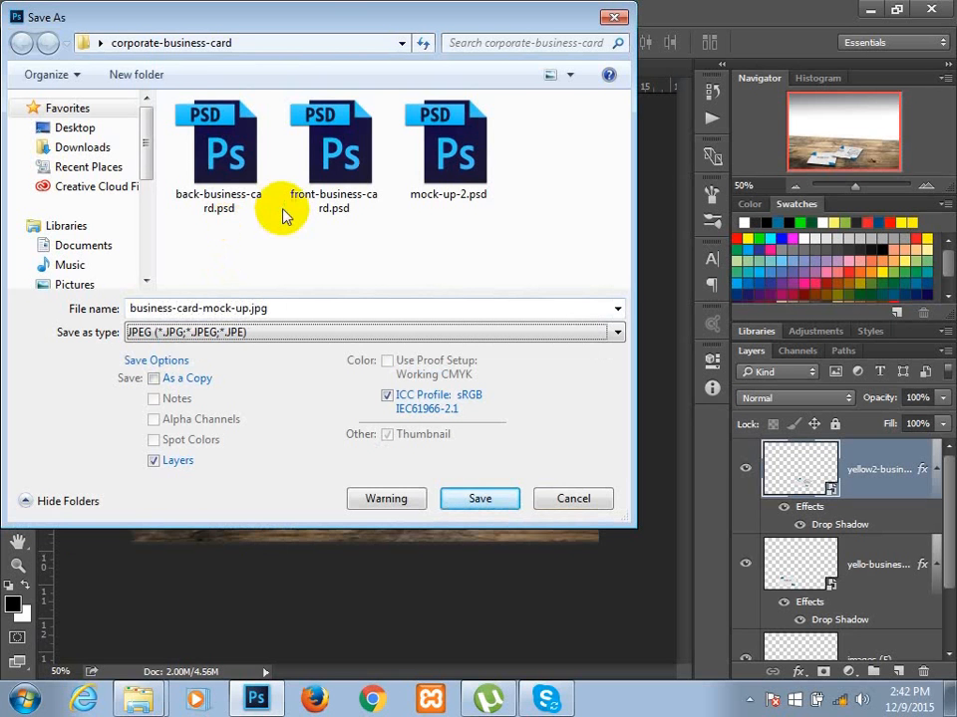
click(481, 499)
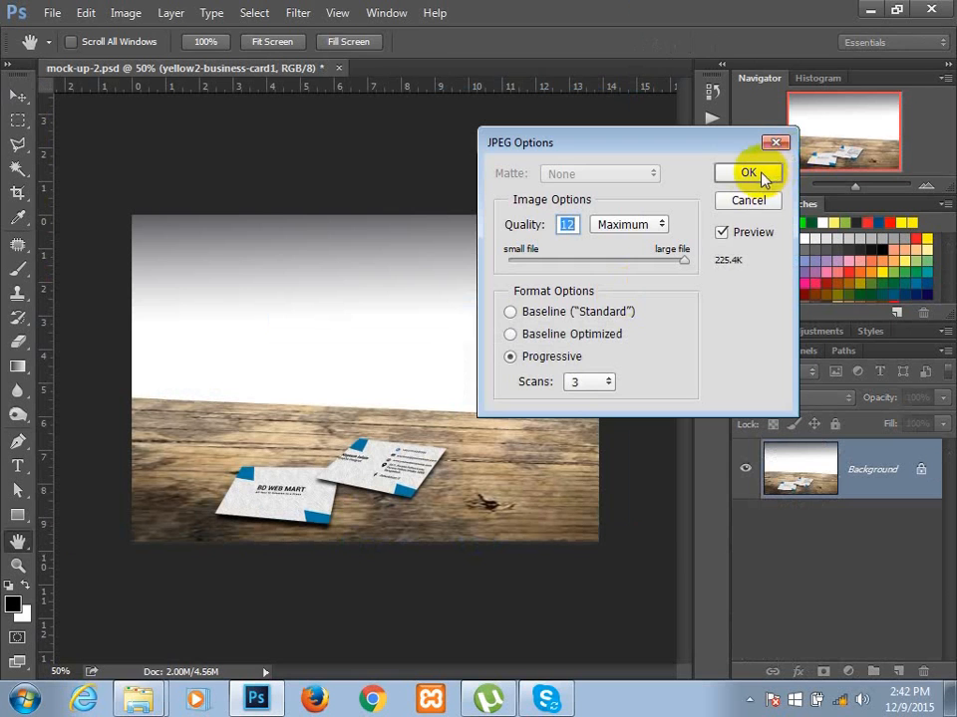
click(762, 175)
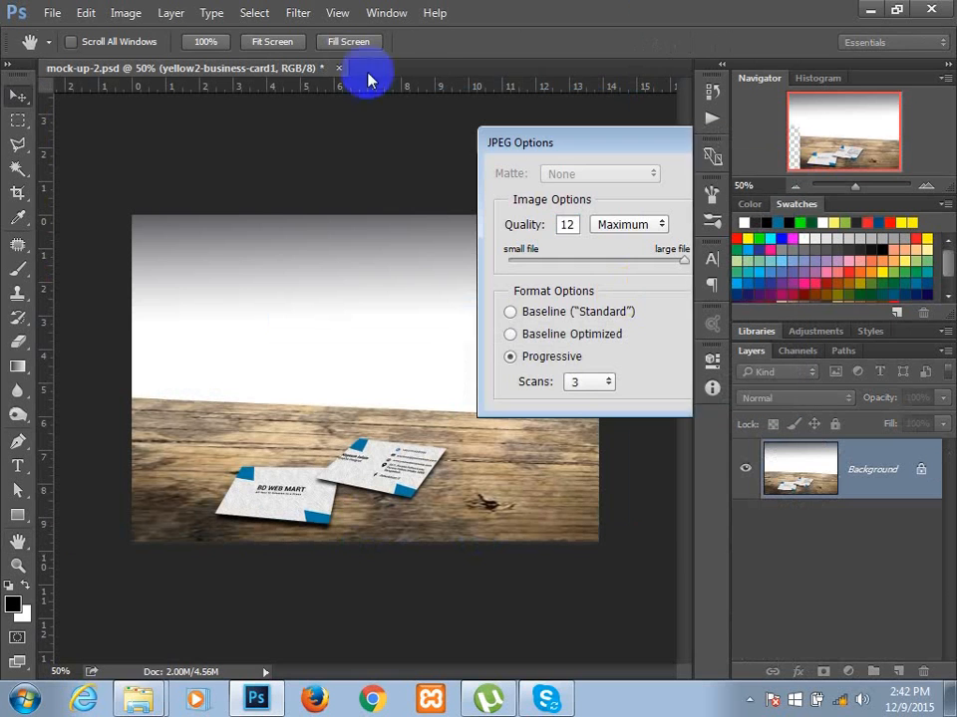
click(338, 68)
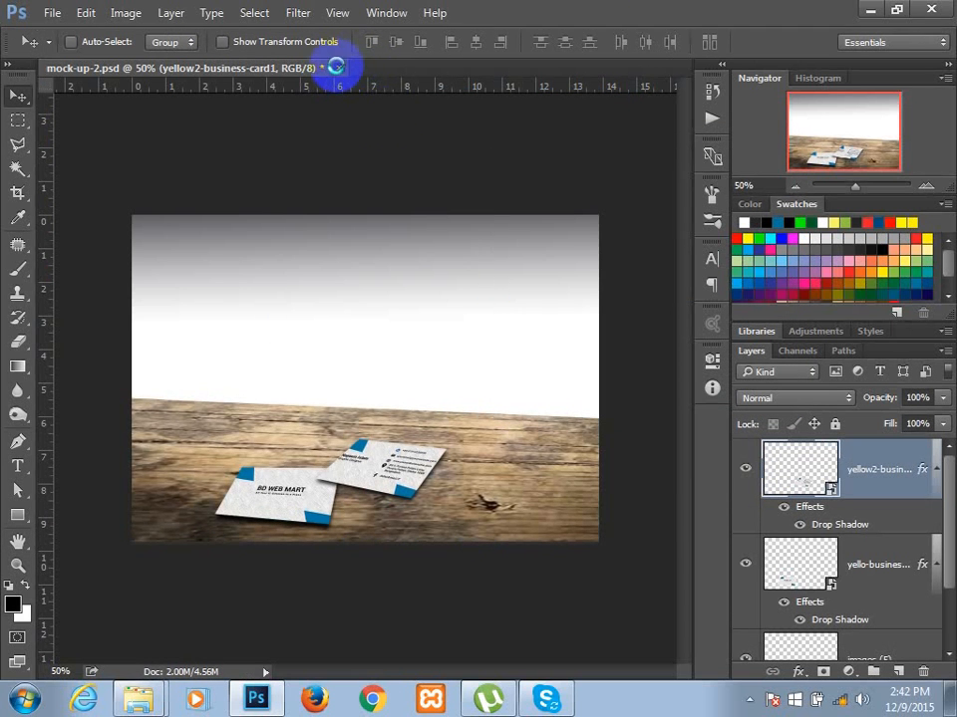
click(328, 265)
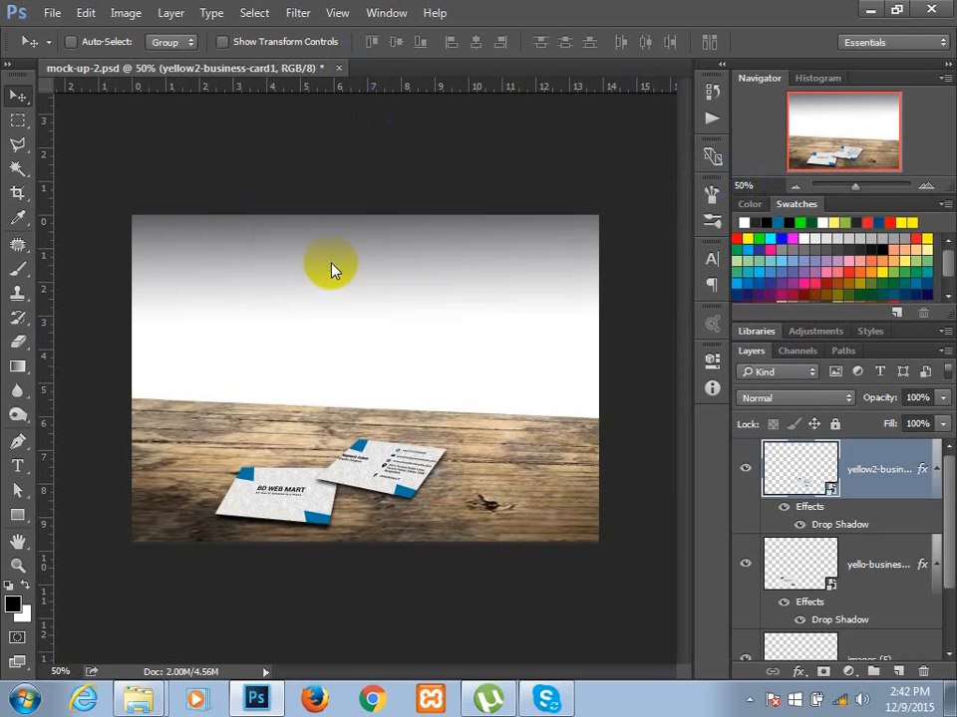
Switch to the corporate-business-card folder in Windows Explorer and open business-card-mock-up.jpg in Windows Photo Viewer to check the exported image
click(870, 10)
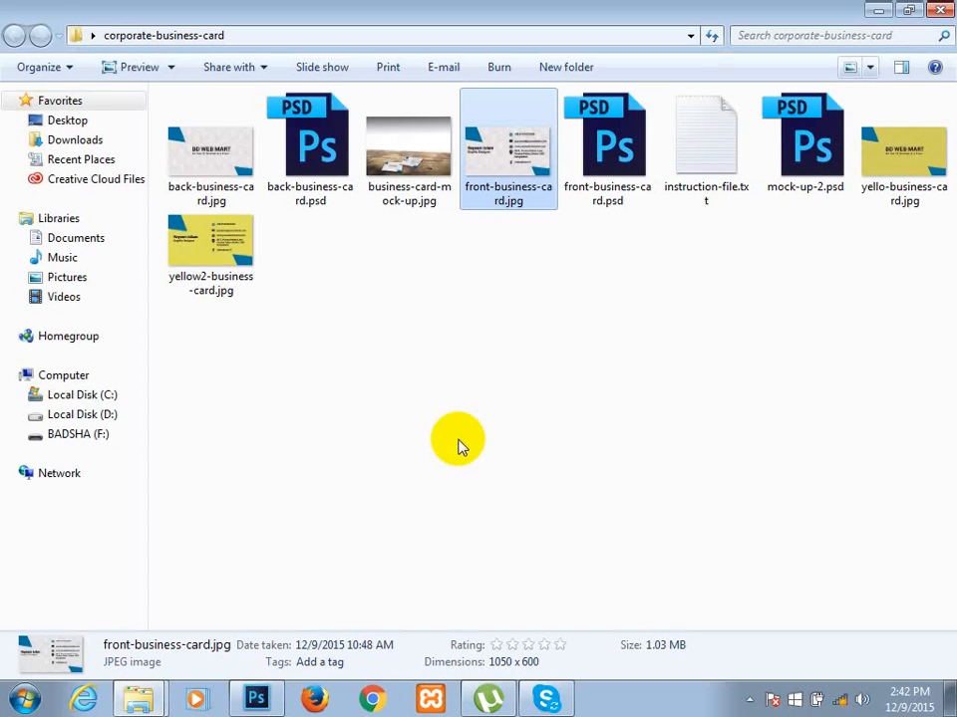
click(630, 354)
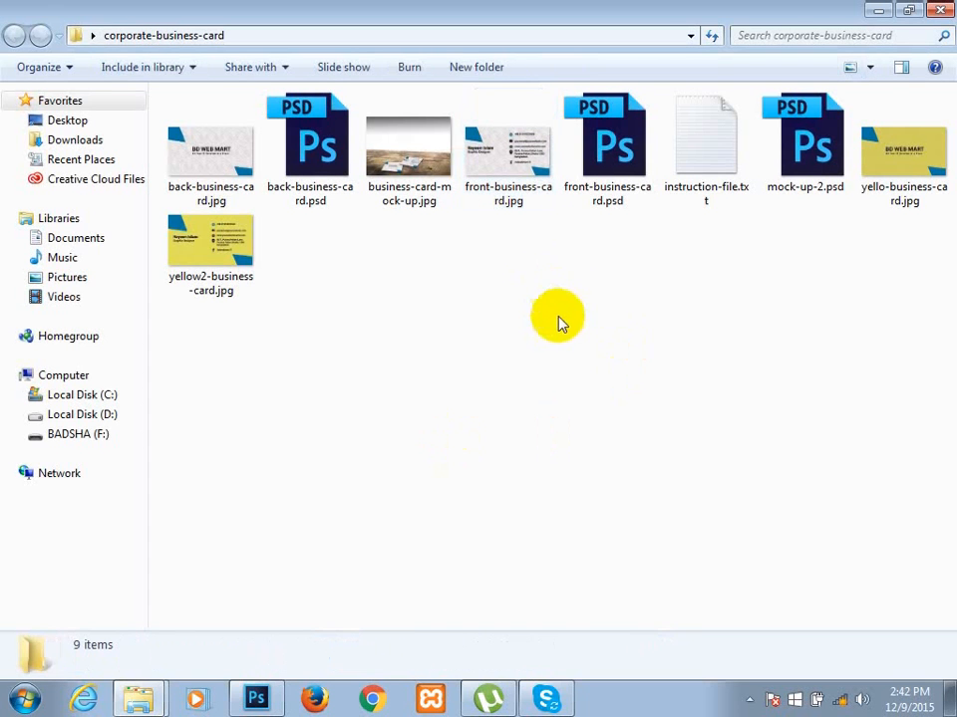
click(387, 187)
double_click(387, 187)
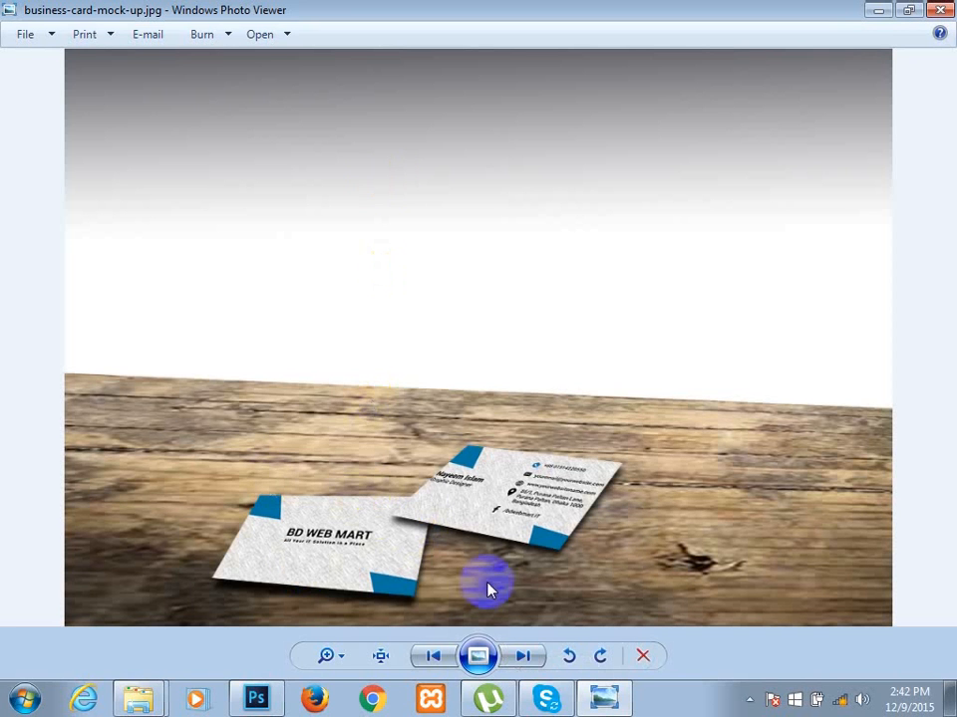